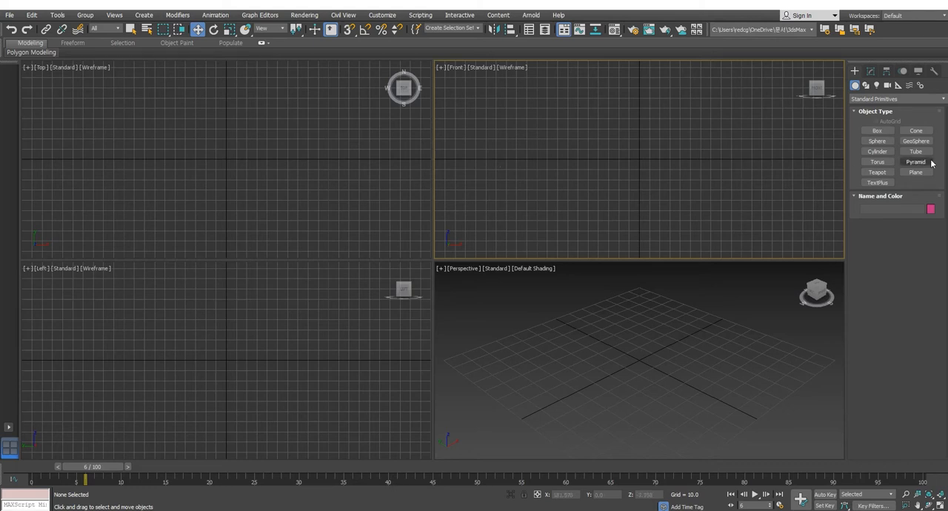
# Step: Create a box in the Top view for the vehicle body, about 58 long, 110 wide and 43 high
pyautogui.click(877, 131)
pyautogui.moveTo(158, 123); pyautogui.dragTo(271, 182)
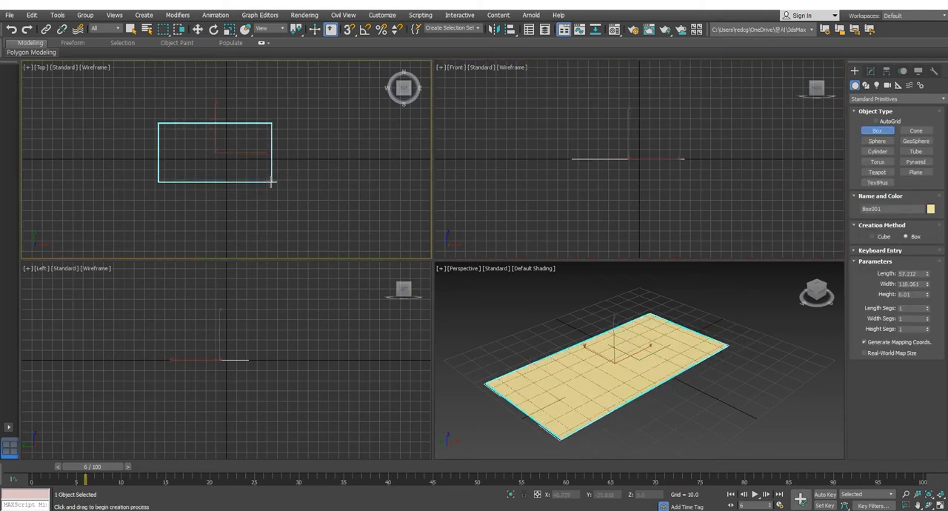
pyautogui.click(272, 138)
pyautogui.click(200, 30)
pyautogui.moveTo(585, 163); pyautogui.dragTo(625, 176, button='middle')
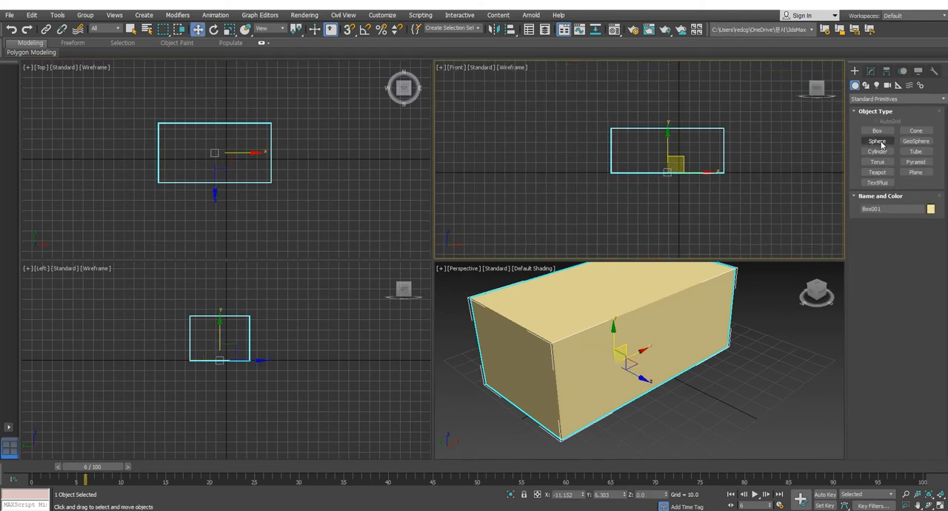
# Step: Create a wheel cylinder of about 12.8 radius and 9.2 height in the Front view and move it against the body's near long side
pyautogui.click(877, 151)
pyautogui.moveTo(635, 172); pyautogui.dragTo(637, 186)
pyautogui.click(637, 176)
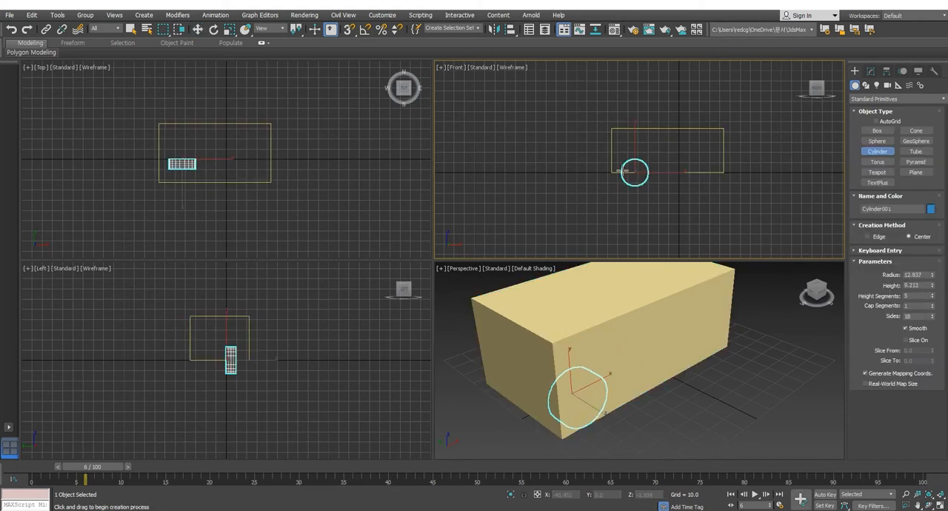
pyautogui.click(198, 29)
pyautogui.moveTo(184, 127); pyautogui.dragTo(185, 151)
# Step: Set the wheel cylinder's number of sides to 8
pyautogui.click(871, 70)
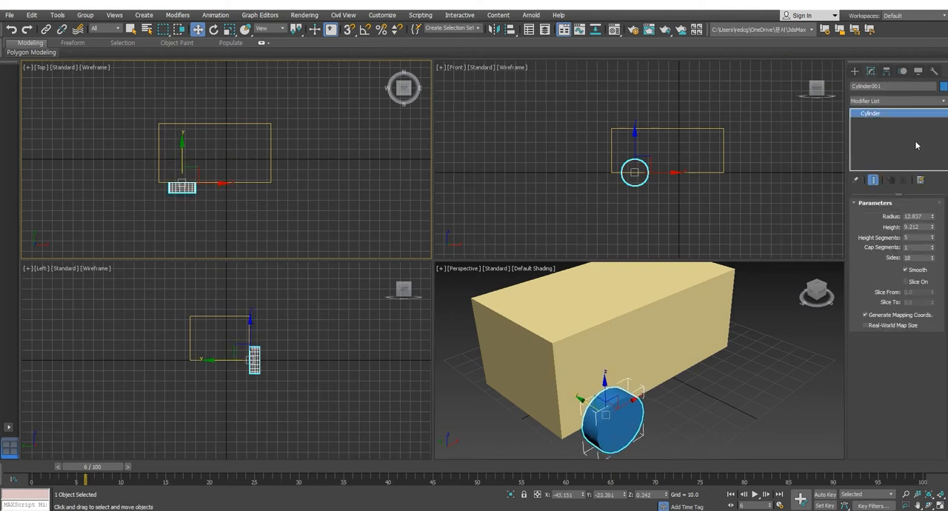
pyautogui.moveTo(927, 258); pyautogui.dragTo(857, 260)
pyautogui.write('6')
pyautogui.press('Return')
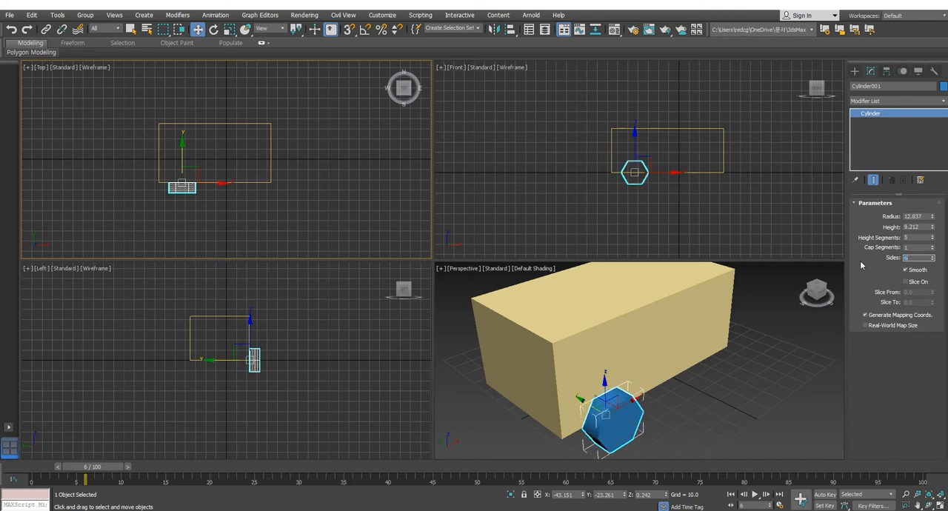
pyautogui.click(933, 255)
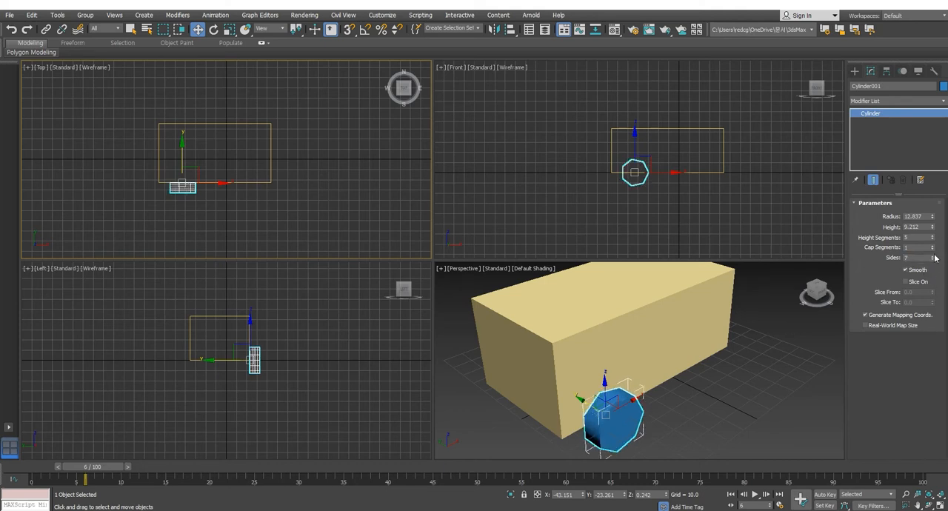
pyautogui.click(932, 256)
# Step: Clone the wheel along X to the other end of the body's near side as one independent copy
pyautogui.rightClick(612, 205)
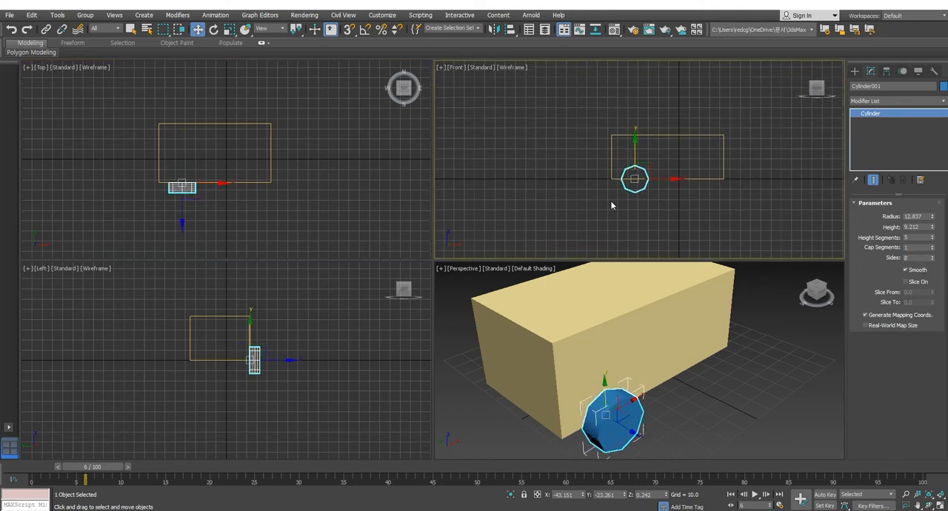
pyautogui.moveTo(609, 186); pyautogui.dragTo(649, 210)
pyautogui.moveTo(669, 179)
pyautogui.keyDown('shift'); pyautogui.mouseDown()
pyautogui.moveTo(743, 180)
pyautogui.moveTo(731, 181)
pyautogui.mouseUp(); pyautogui.keyUp('shift')
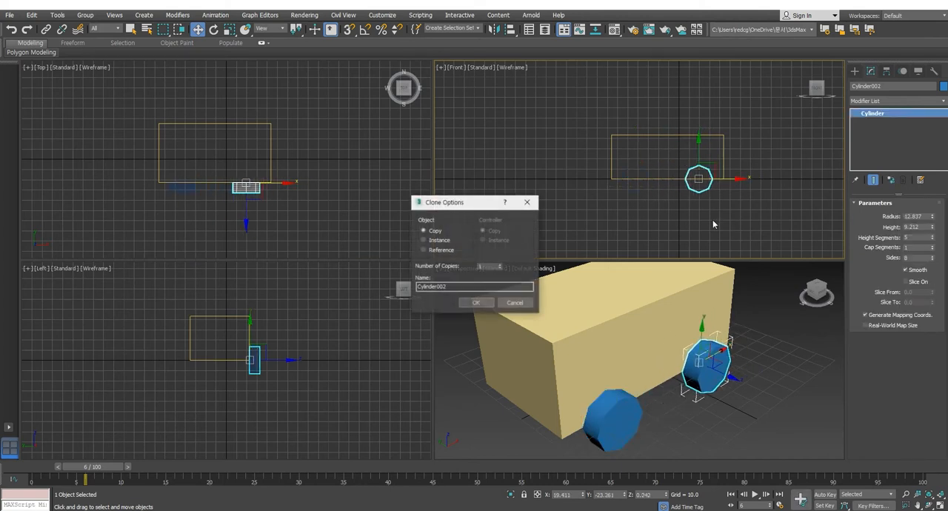
pyautogui.click(478, 302)
pyautogui.click(688, 205)
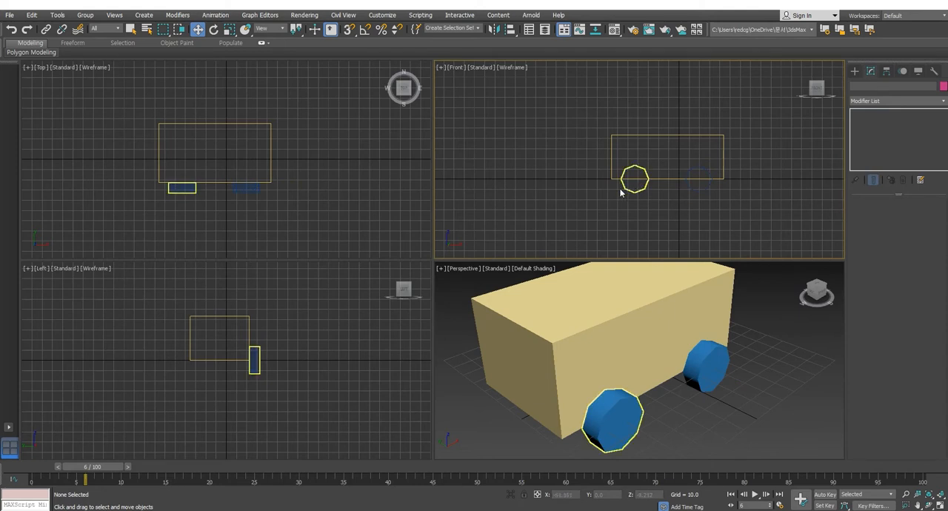
pyautogui.moveTo(603, 186); pyautogui.dragTo(685, 209)
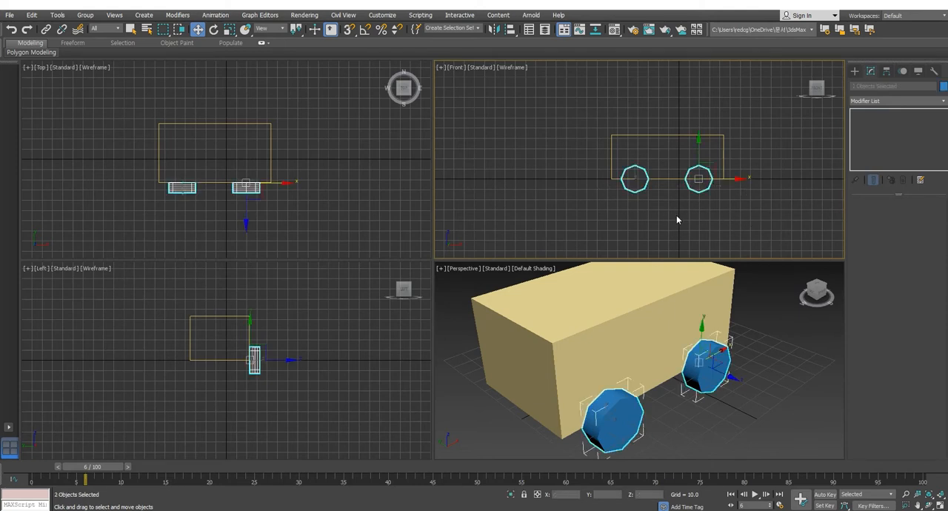
pyautogui.click(669, 137)
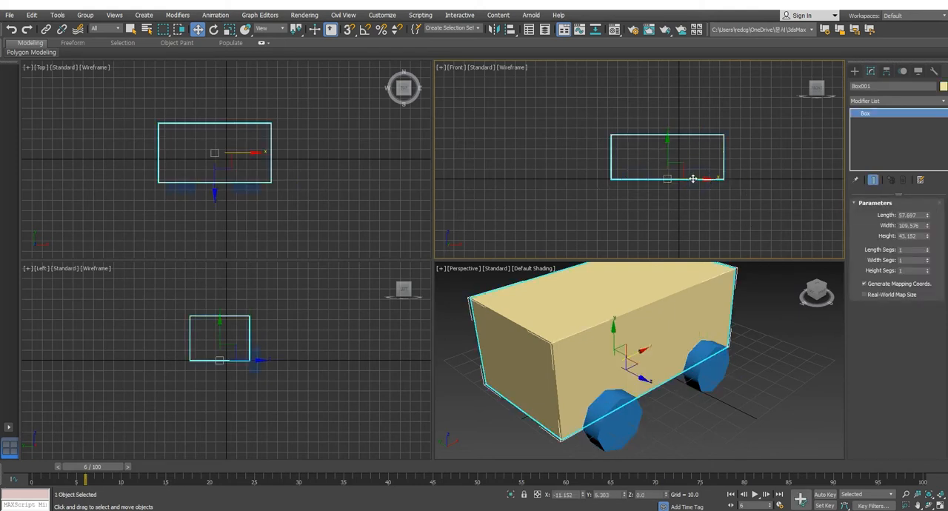
pyautogui.moveTo(692, 178)
pyautogui.mouseDown()
pyautogui.moveTo(537, 179)
pyautogui.moveTo(691, 179)
pyautogui.mouseUp()
pyautogui.click(631, 189)
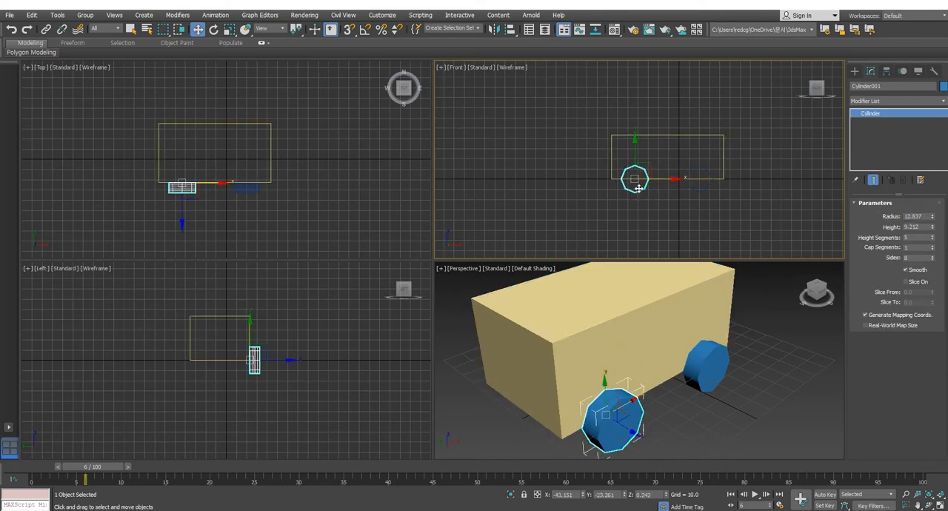
pyautogui.click(647, 204)
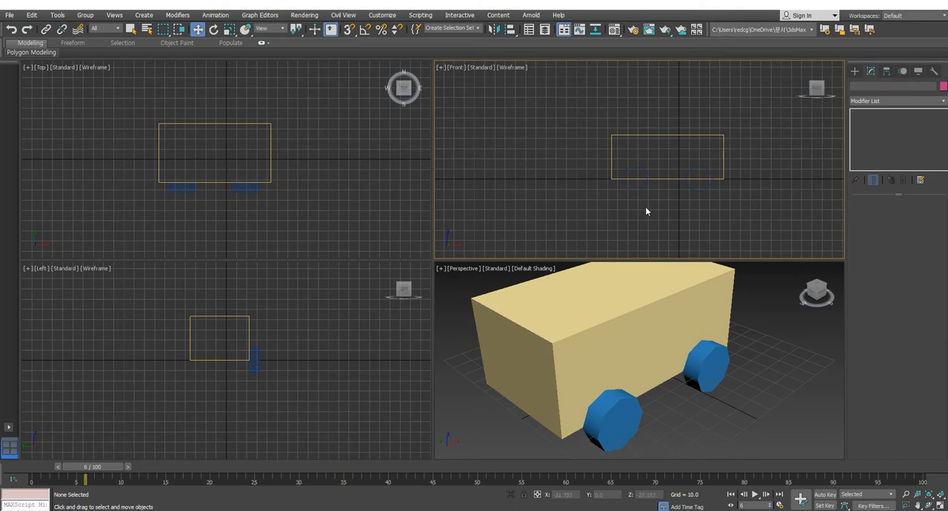
# Step: Create a door box about 24 by 23 and 3.4 thick between the wheels and move it onto the body's near side face
pyautogui.click(857, 71)
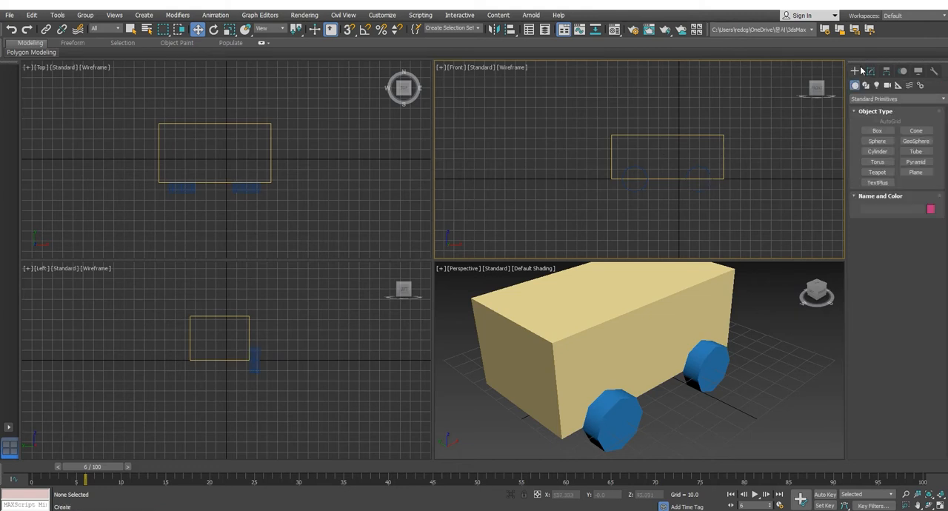
pyautogui.click(877, 130)
pyautogui.moveTo(656, 148); pyautogui.dragTo(681, 171)
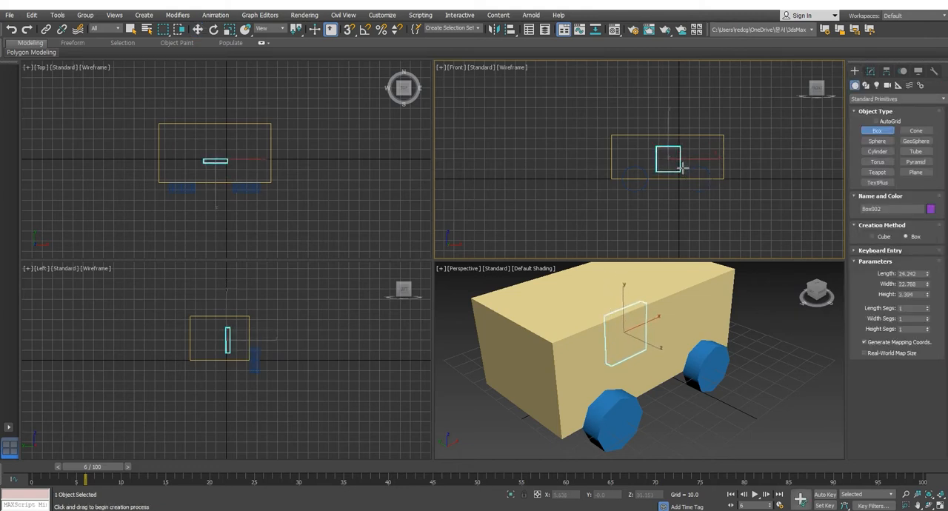
pyautogui.click(680, 168)
pyautogui.click(198, 29)
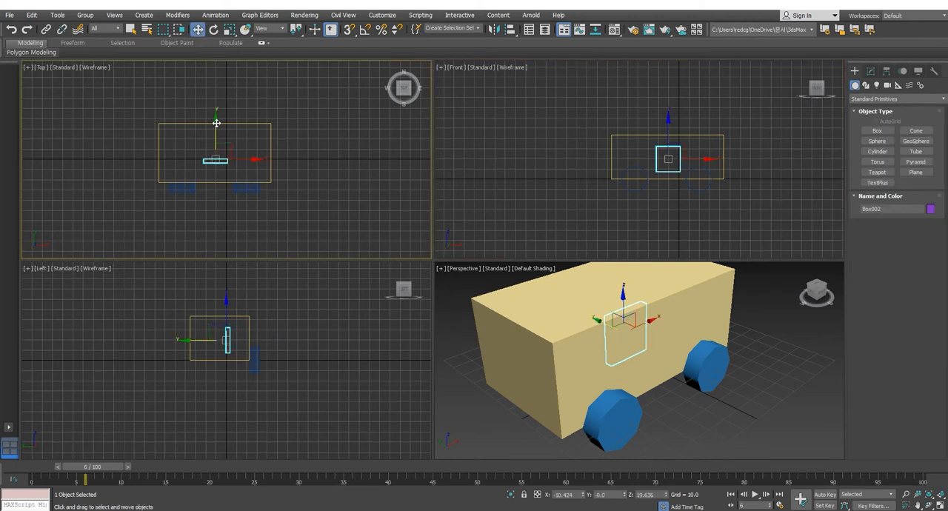
pyautogui.moveTo(216, 122); pyautogui.dragTo(216, 144)
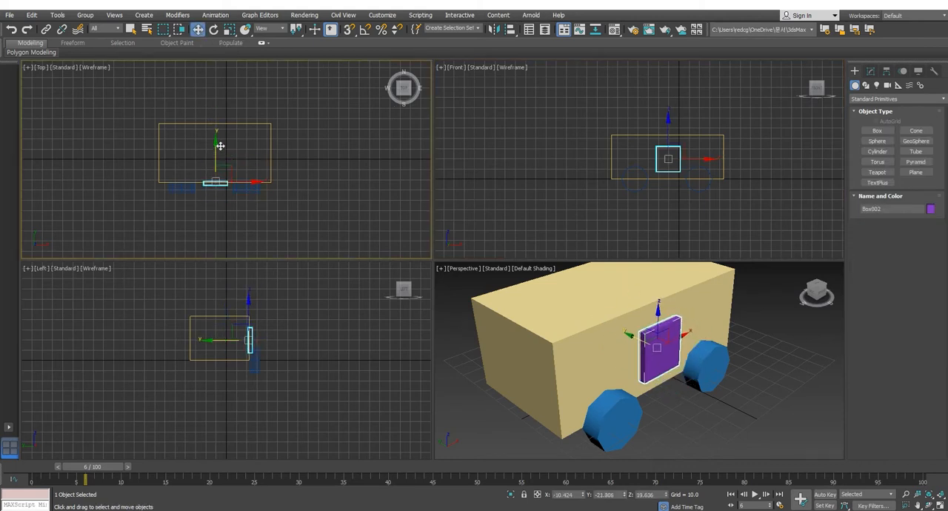
pyautogui.rightClick(810, 391)
pyautogui.click(756, 216)
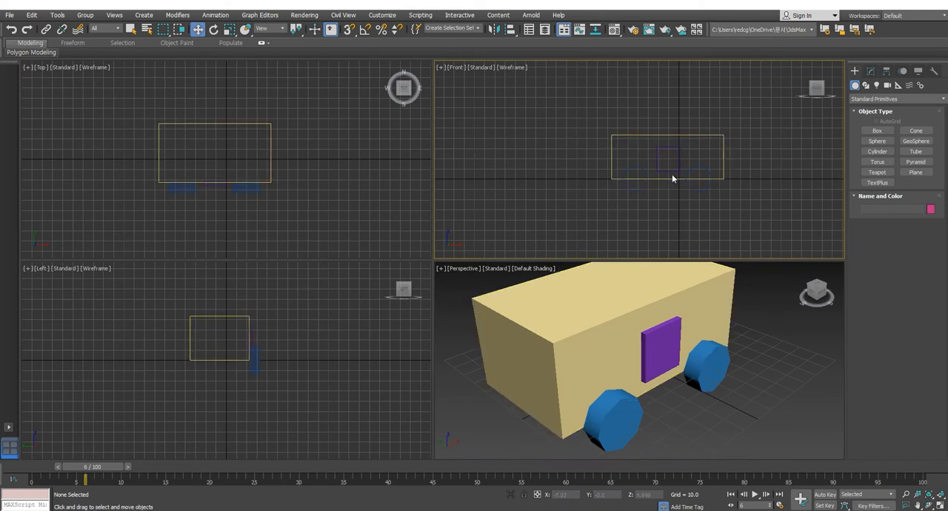
pyautogui.click(670, 172)
pyautogui.click(614, 144)
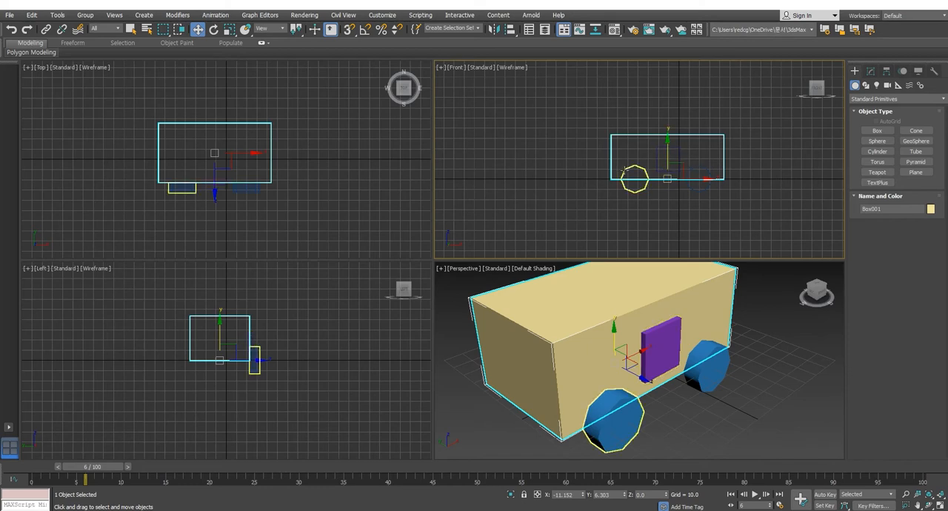
pyautogui.click(675, 157)
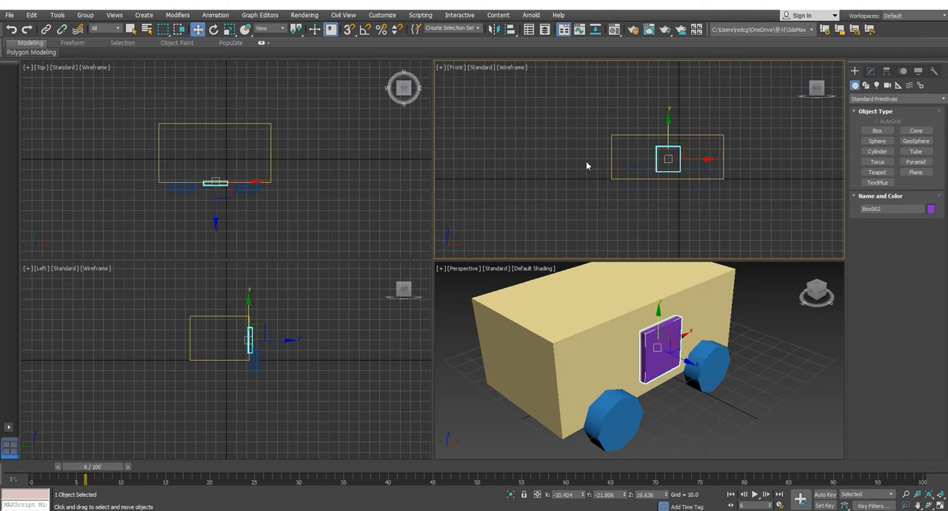
pyautogui.click(680, 215)
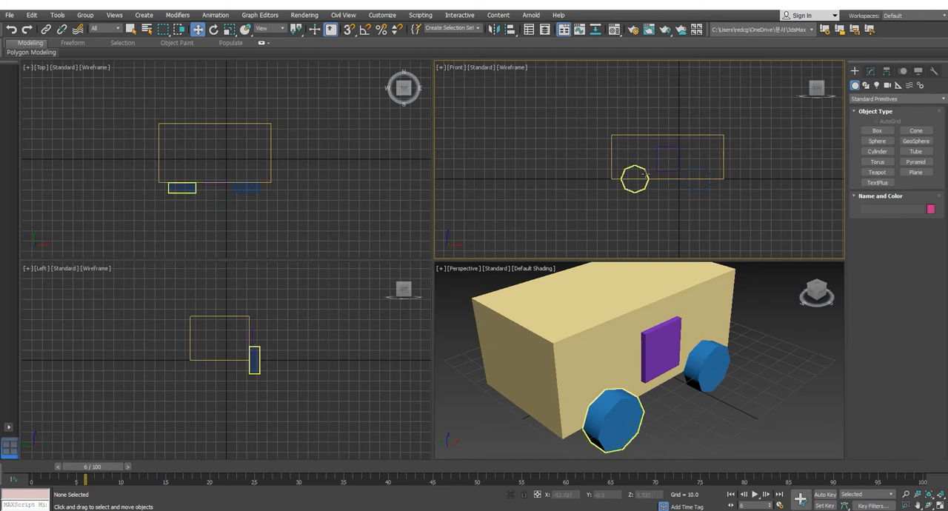
pyautogui.click(634, 178)
pyautogui.click(665, 165)
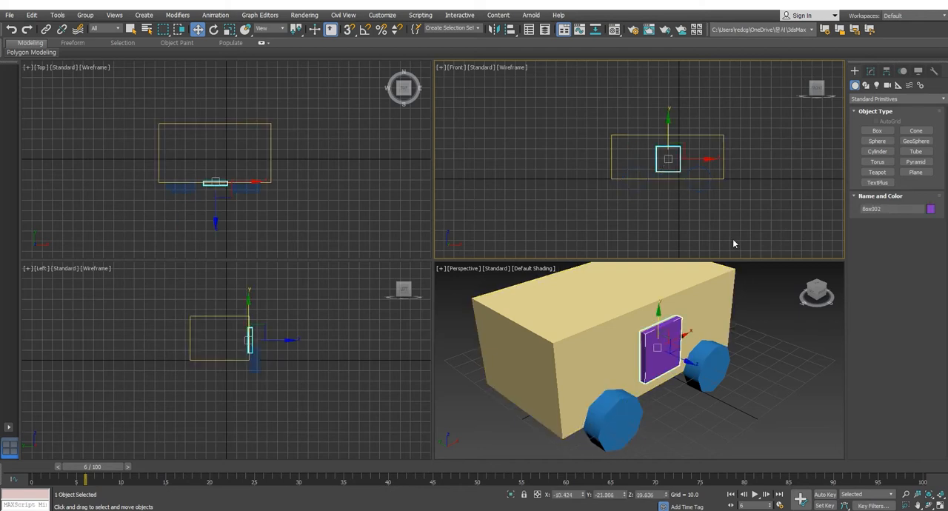
pyautogui.click(688, 135)
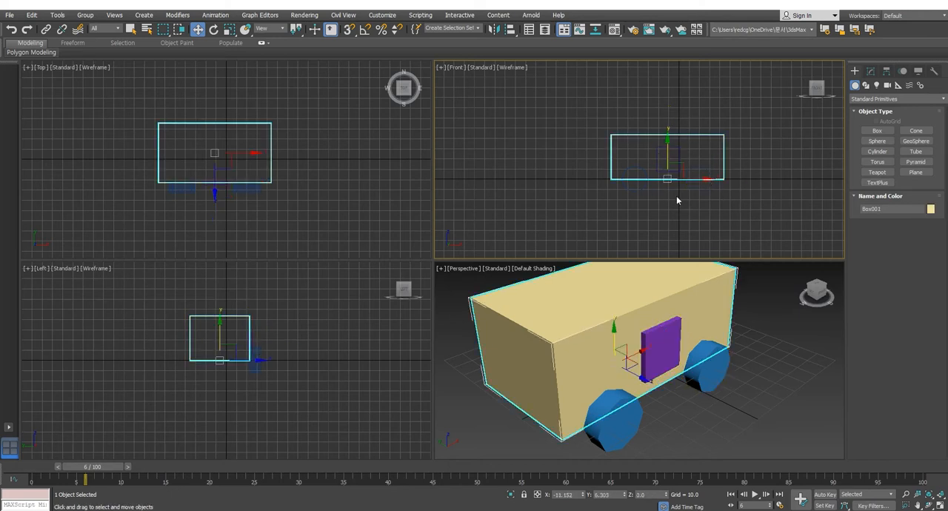
pyautogui.click(677, 157)
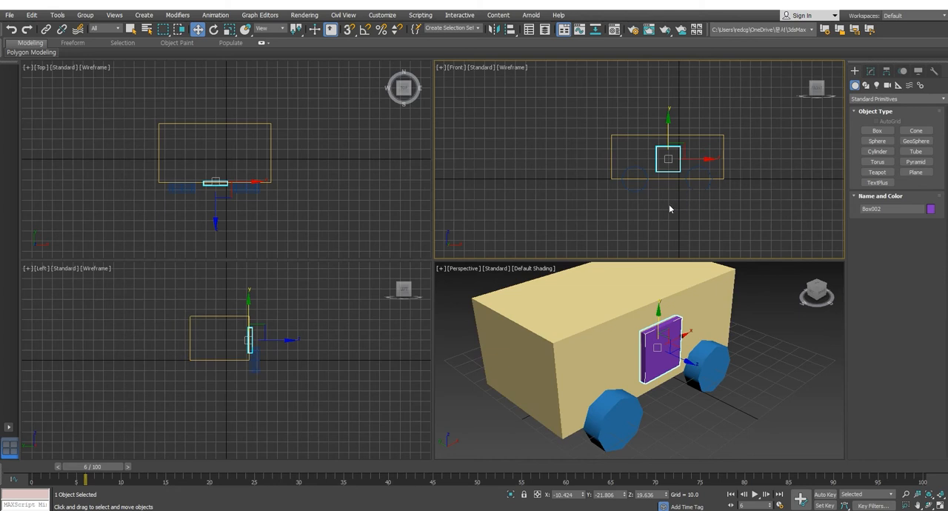
pyautogui.click(669, 204)
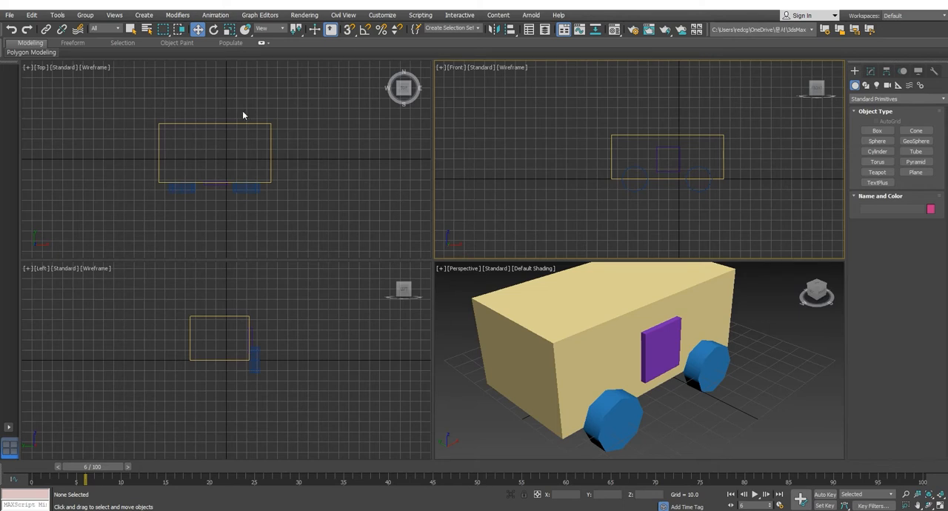
pyautogui.click(271, 172)
pyautogui.moveTo(650, 200); pyautogui.dragTo(639, 204, button='middle')
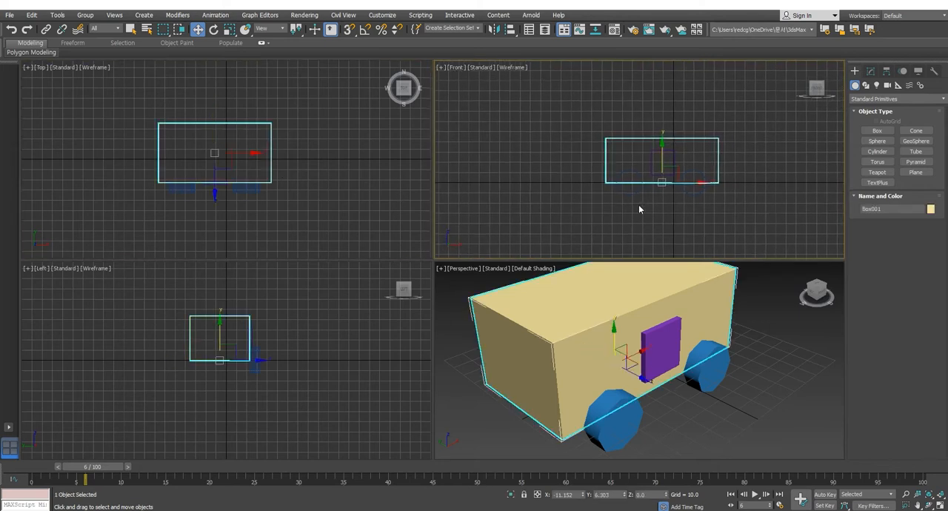
pyautogui.click(625, 194)
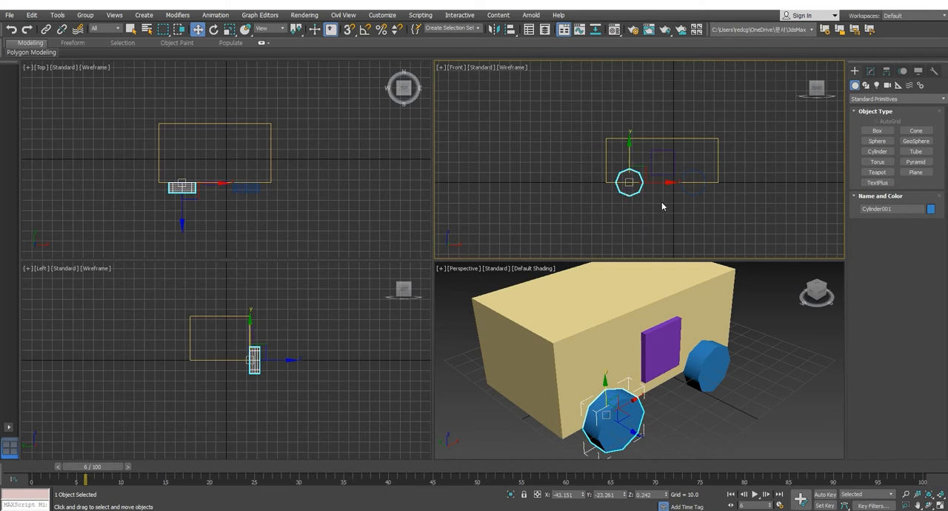
# Step: Clone both wheels together along Y to the opposite long side of the body
pyautogui.moveTo(606, 192); pyautogui.dragTo(737, 223)
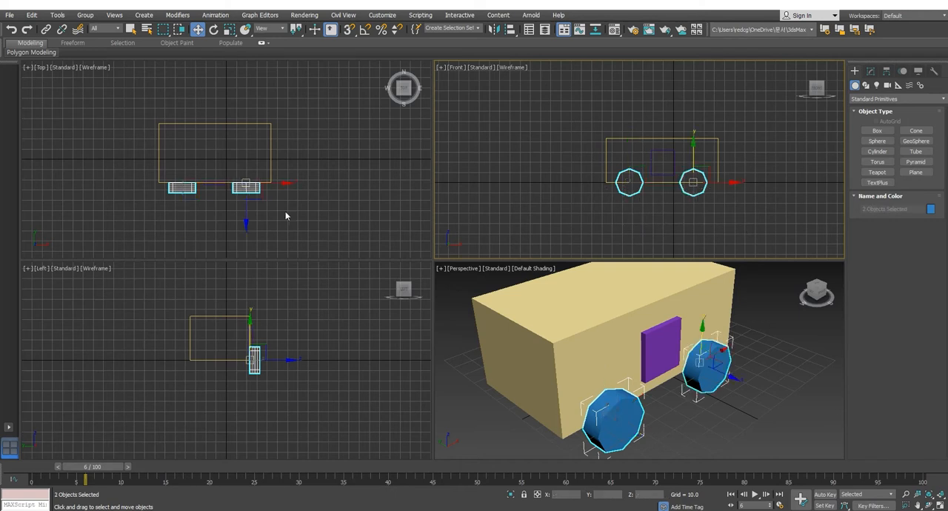
pyautogui.rightClick(228, 160)
pyautogui.moveTo(245, 155); pyautogui.dragTo(263, 86)
pyautogui.click(478, 303)
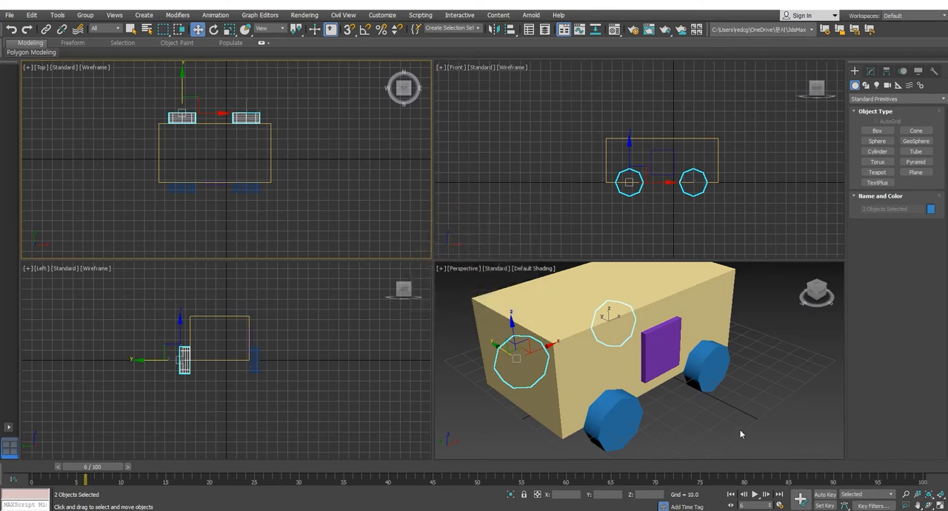
# Step: Examine the assembled body, door and wheels from a lower angle in the Perspective view with nothing selected
pyautogui.rightClick(693, 415)
pyautogui.keyDown('alt'); pyautogui.moveTo(691, 414); pyautogui.dragTo(645, 388, button='middle'); pyautogui.keyUp('alt')
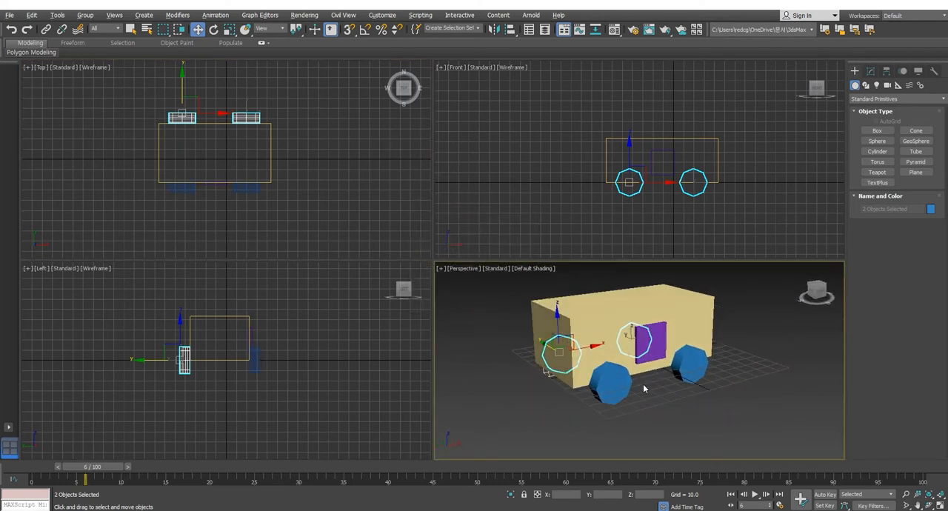
pyautogui.moveTo(745, 402); pyautogui.dragTo(732, 388, button='middle')
pyautogui.click(736, 396)
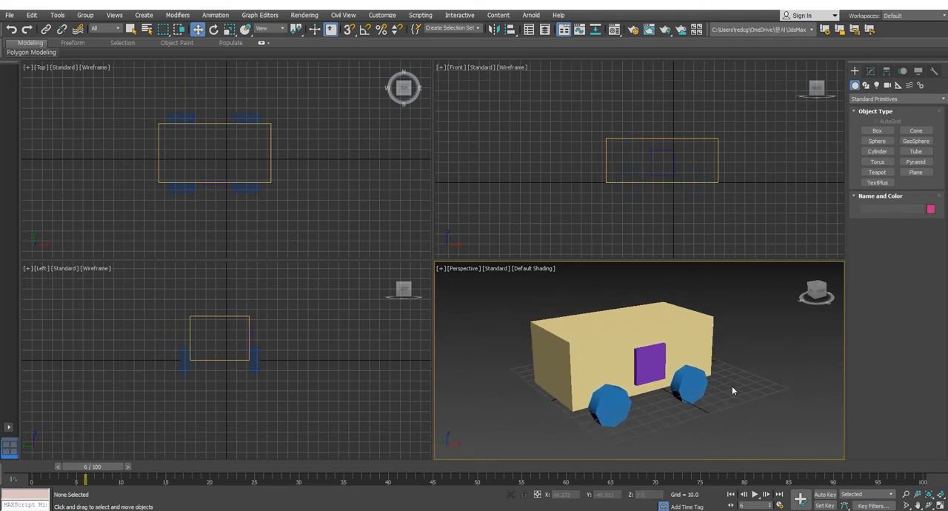
pyautogui.click(637, 377)
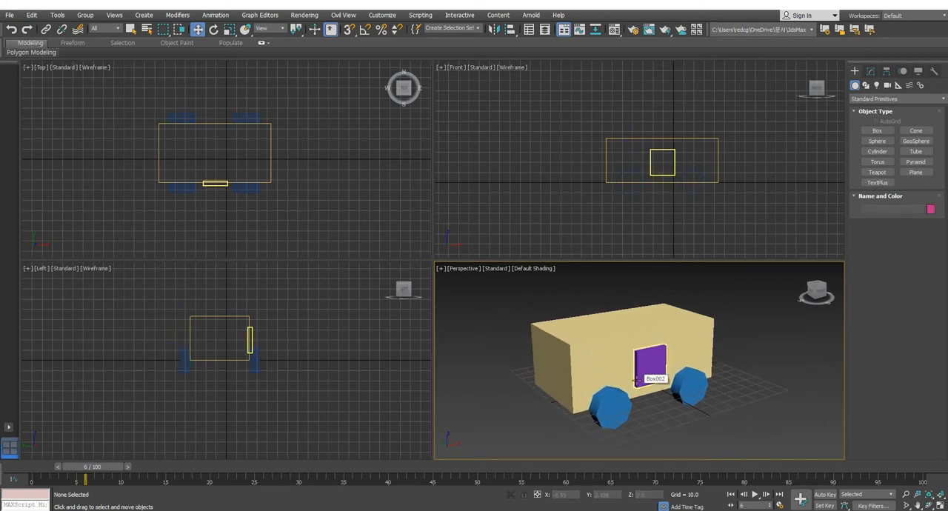
pyautogui.moveTo(635, 379); pyautogui.dragTo(625, 382, button='middle')
pyautogui.click(611, 400)
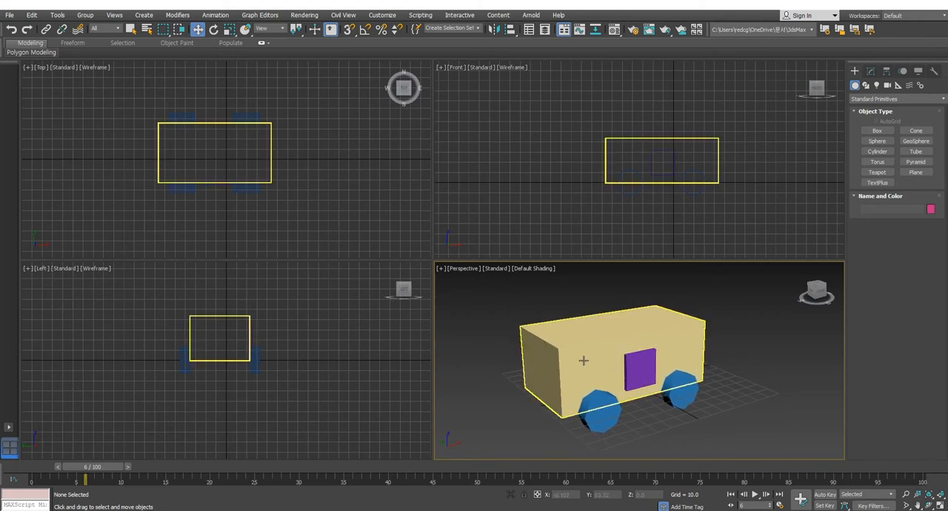
pyautogui.moveTo(583, 361); pyautogui.dragTo(587, 332, button='middle')
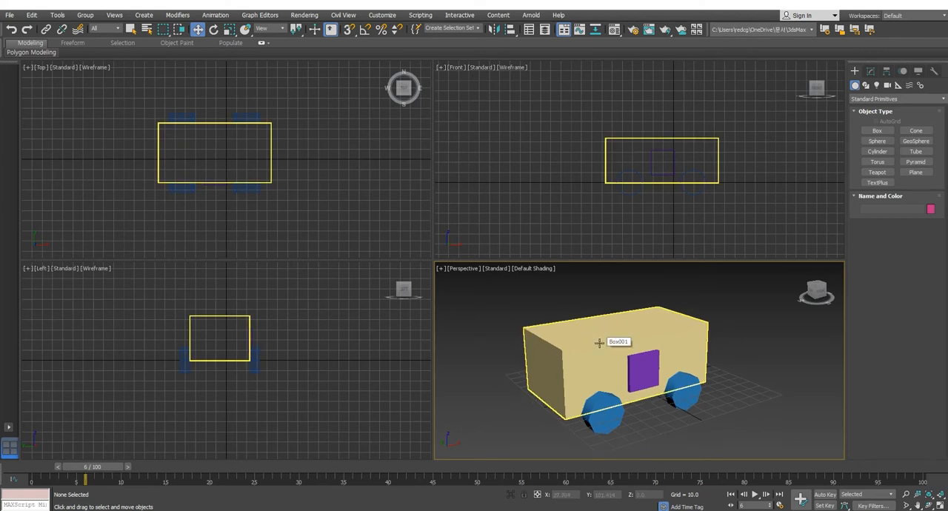
pyautogui.moveTo(618, 347); pyautogui.dragTo(620, 342, button='middle')
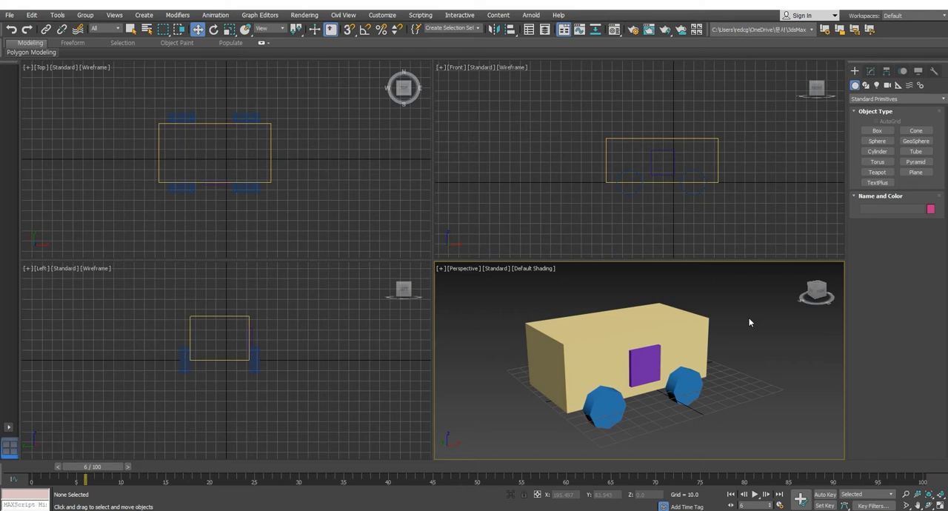
# Step: Examine the body, door and near-side wheels as separate objects from slightly different angles in the Perspective view
pyautogui.moveTo(720, 360); pyautogui.dragTo(727, 360, button='middle')
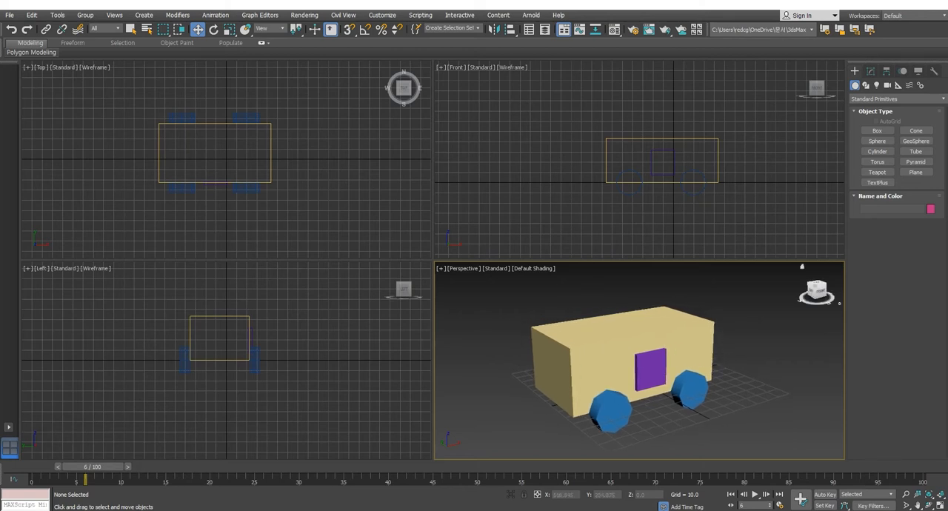
pyautogui.moveTo(718, 331); pyautogui.dragTo(726, 328, button='middle')
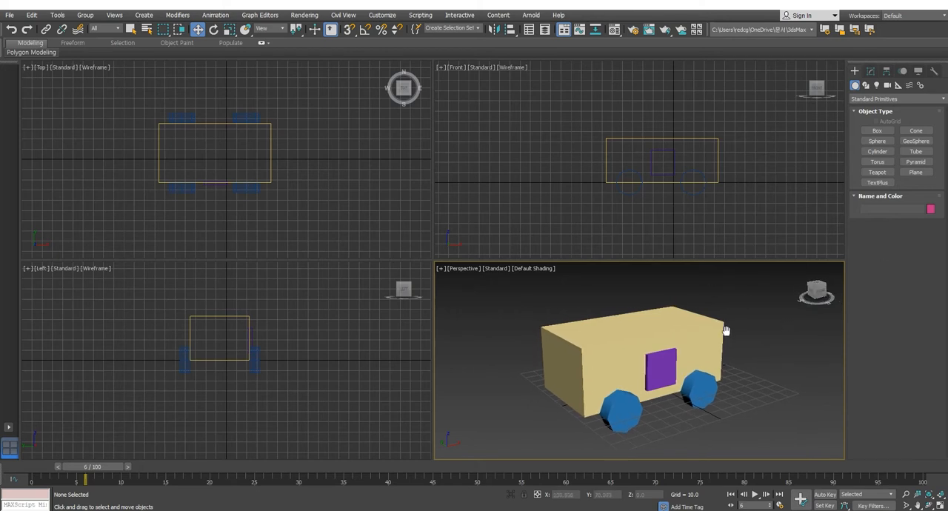
pyautogui.click(715, 332)
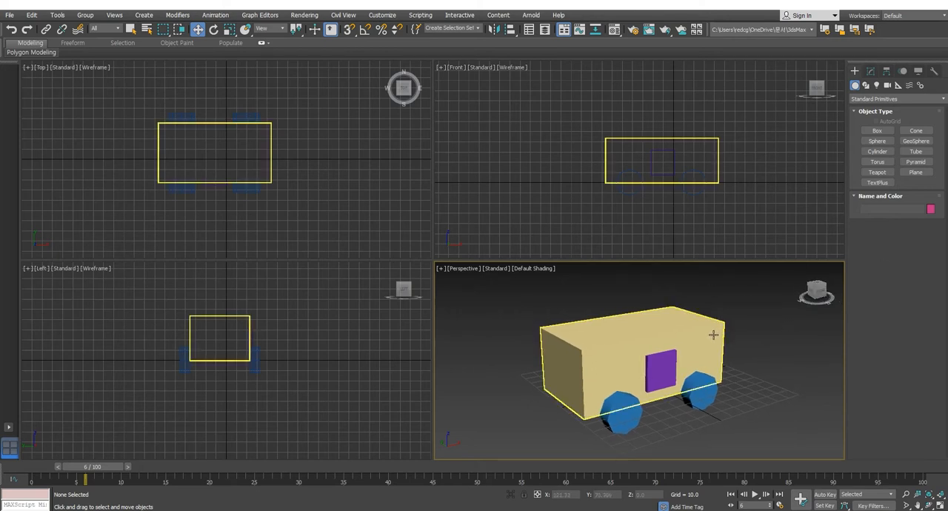
pyautogui.click(678, 372)
pyautogui.click(758, 369)
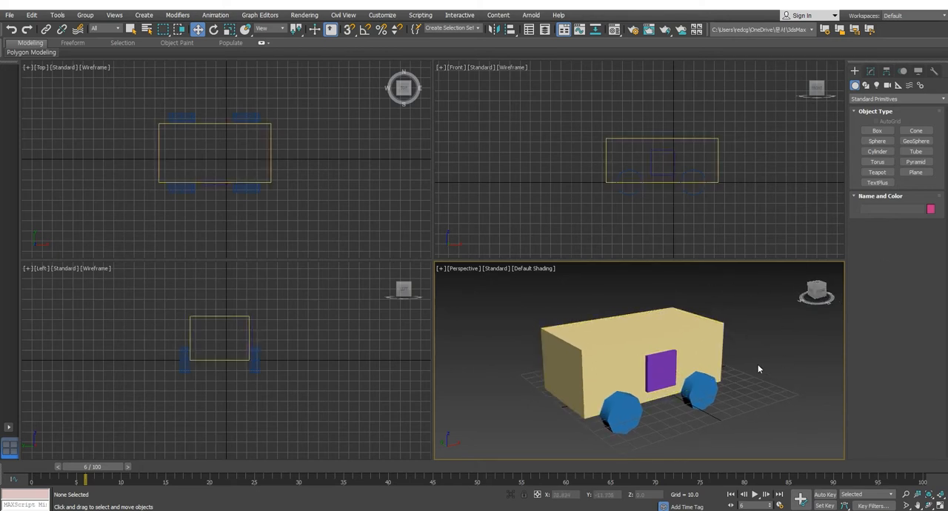
pyautogui.moveTo(736, 374); pyautogui.dragTo(756, 382, button='middle')
pyautogui.click(720, 351)
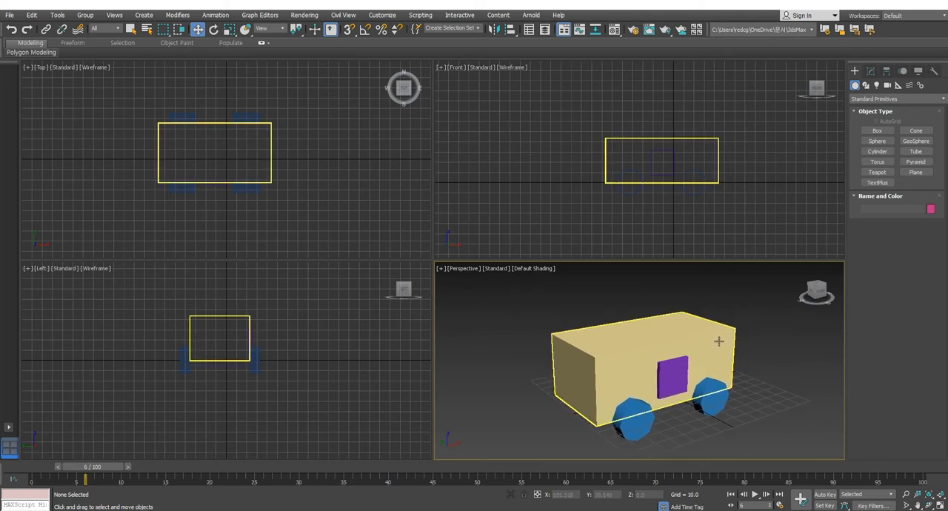
pyautogui.moveTo(720, 351); pyautogui.dragTo(716, 345, button='middle')
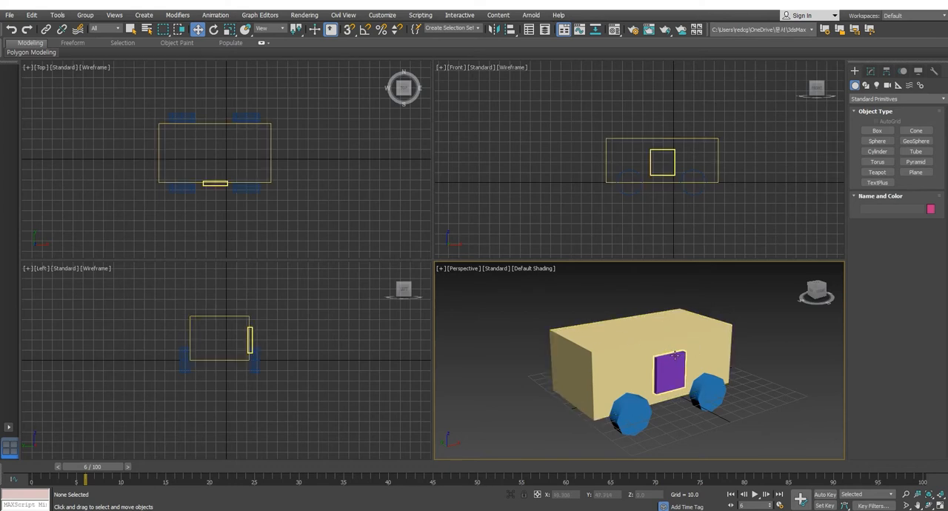
pyautogui.moveTo(662, 358); pyautogui.dragTo(652, 340, button='middle')
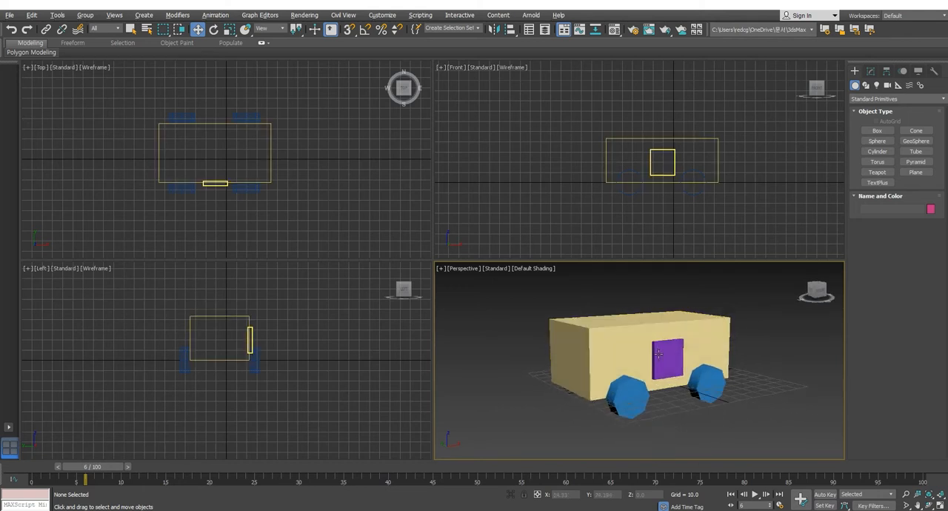
pyautogui.moveTo(656, 339); pyautogui.dragTo(656, 351, button='middle')
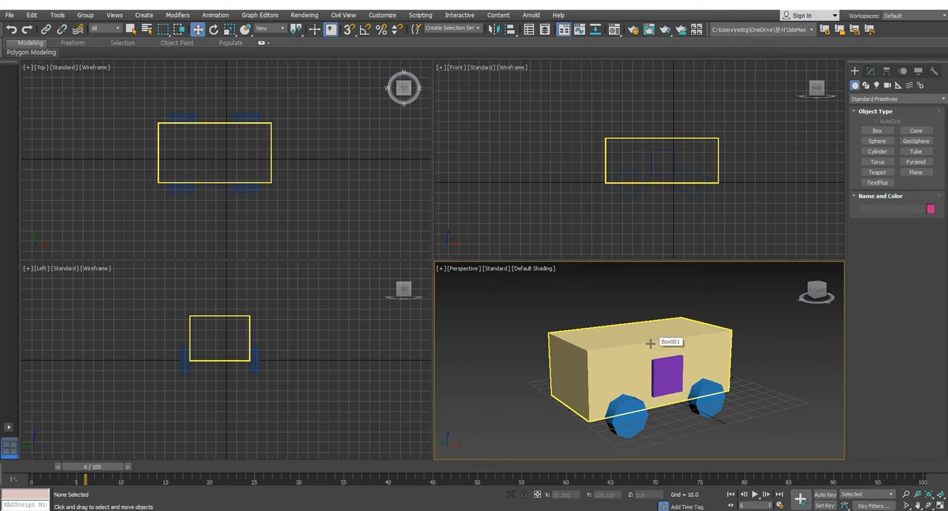
pyautogui.keyDown('alt'); pyautogui.moveTo(651, 344); pyautogui.dragTo(650, 339, button='middle'); pyautogui.keyUp('alt')
pyautogui.moveTo(673, 369); pyautogui.dragTo(675, 356, button='middle')
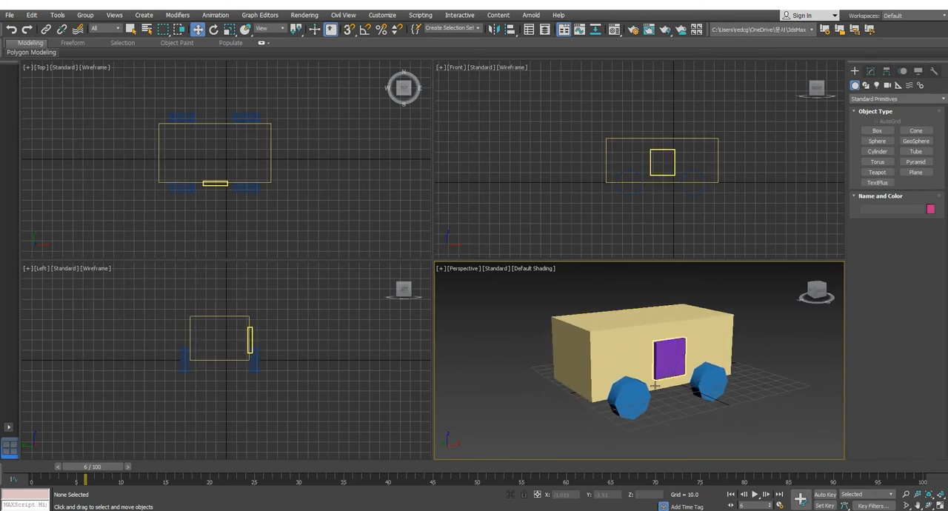
pyautogui.click(635, 394)
pyautogui.click(712, 393)
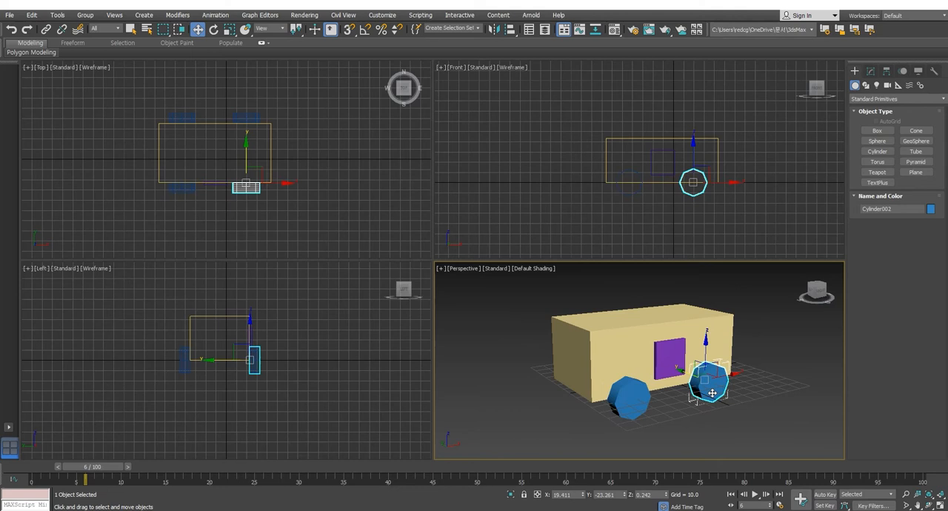
pyautogui.click(661, 351)
# Step: Give the body box 2 length segments and 3 width segments, and convert it to an Editable Poly
pyautogui.click(617, 338)
pyautogui.moveTo(687, 399); pyautogui.dragTo(670, 393, button='middle')
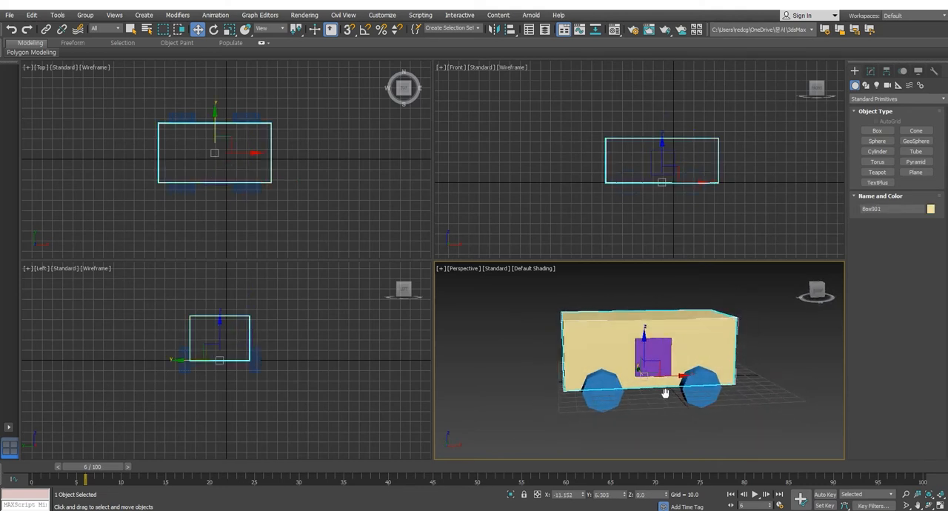
pyautogui.rightClick(727, 146)
pyautogui.click(870, 71)
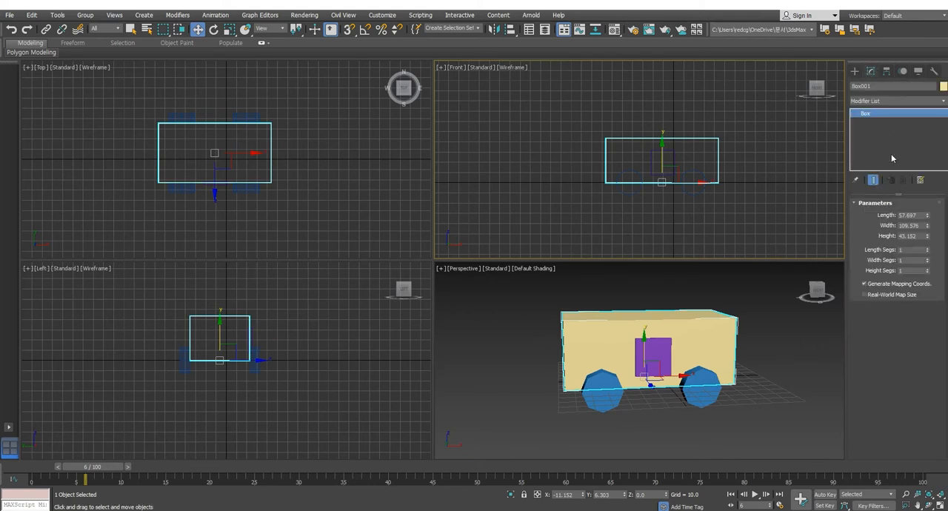
pyautogui.click(927, 249)
pyautogui.click(927, 259)
pyautogui.click(926, 259)
pyautogui.rightClick(900, 142)
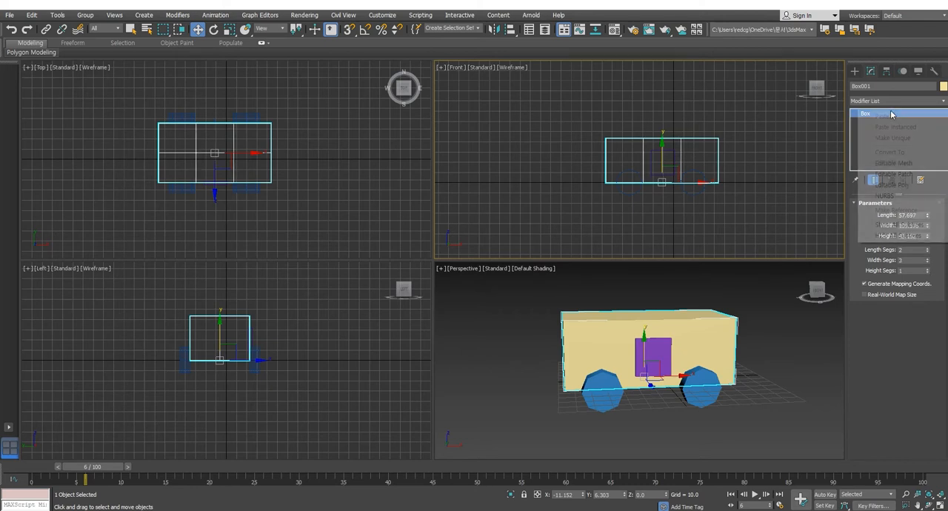
pyautogui.click(889, 192)
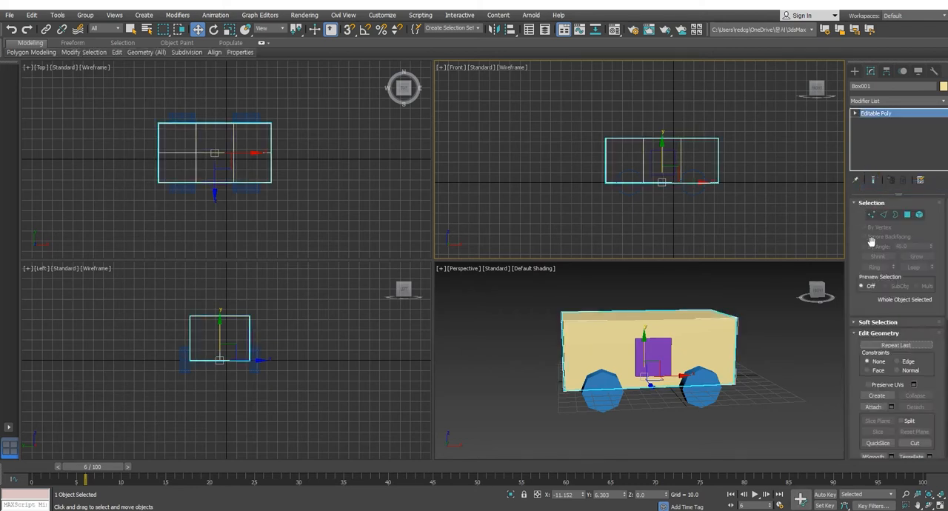
# Step: Move the body's upper front vertices inward and down to a height of about 33 to form a sloped windshield
pyautogui.click(871, 214)
pyautogui.moveTo(610, 172); pyautogui.dragTo(655, 141)
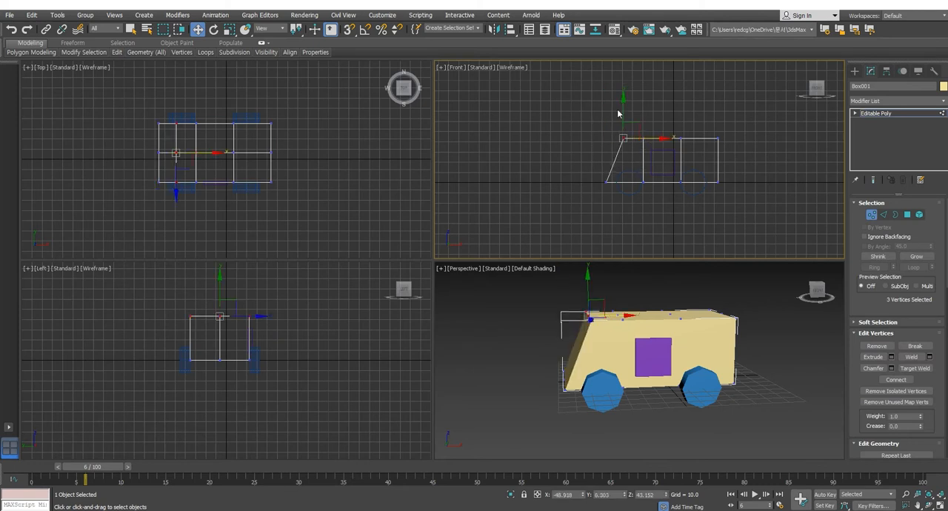
pyautogui.moveTo(626, 110); pyautogui.dragTo(628, 119)
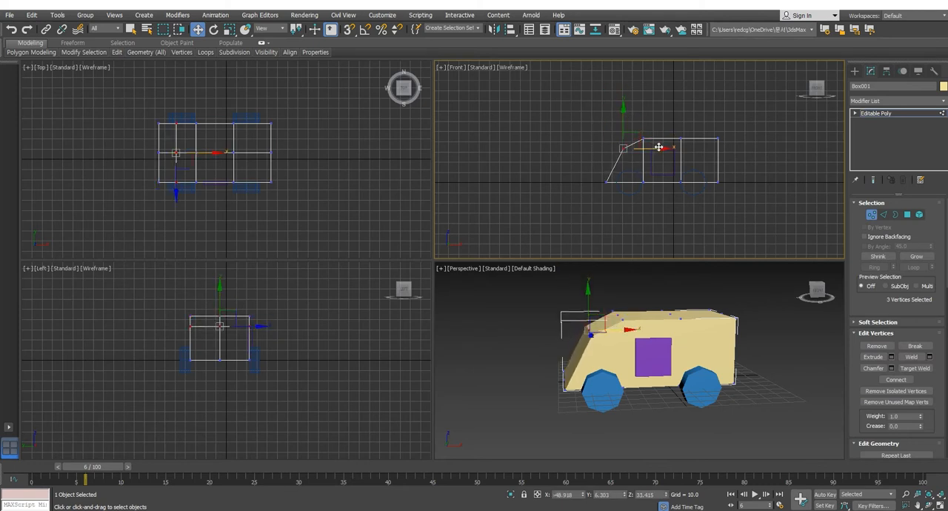
pyautogui.moveTo(656, 148); pyautogui.dragTo(651, 148)
# Step: Move the body's lower front vertices inward about 6.4 along X, and finish vertex editing with nothing selected
pyautogui.moveTo(591, 176); pyautogui.dragTo(614, 207)
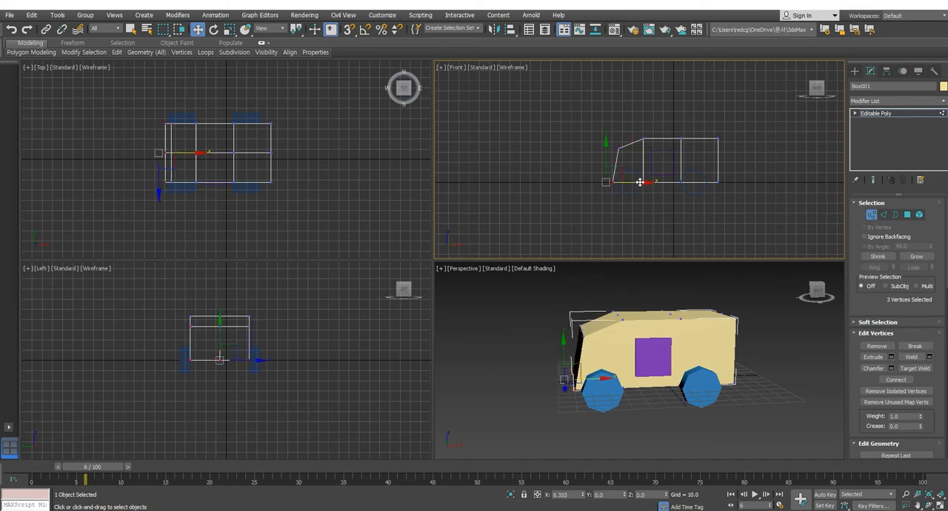
pyautogui.click(612, 196)
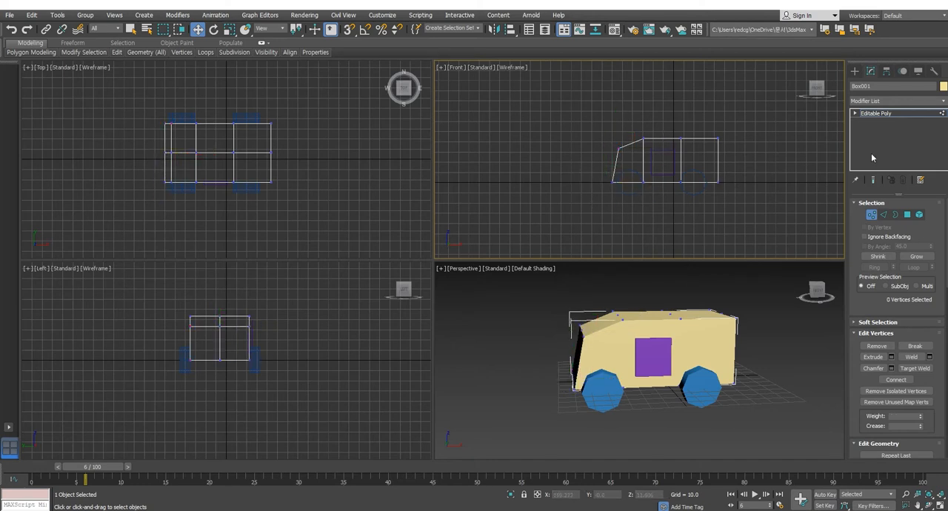
pyautogui.click(871, 214)
pyautogui.click(766, 154)
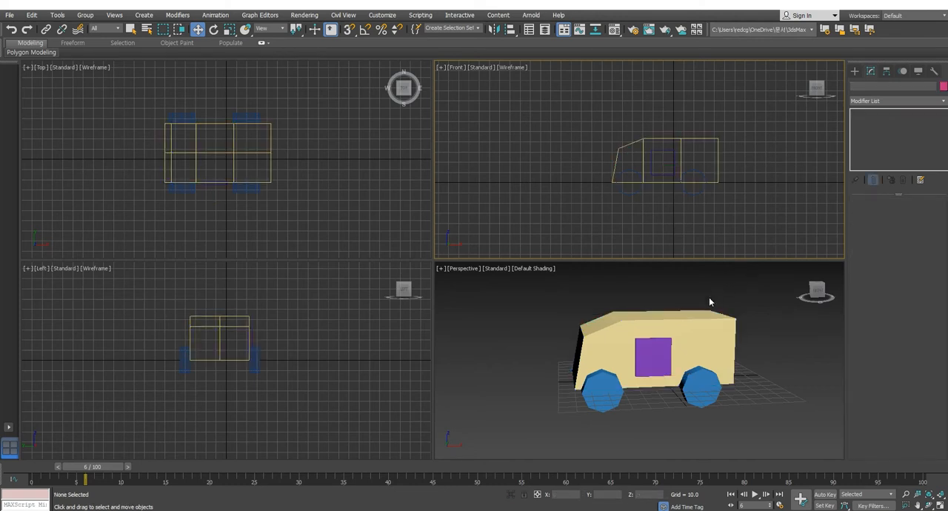
# Step: Try to rotate the door about the vertical axis around its central pivot, and undo the rotation
pyautogui.moveTo(696, 221); pyautogui.dragTo(686, 212, button='middle')
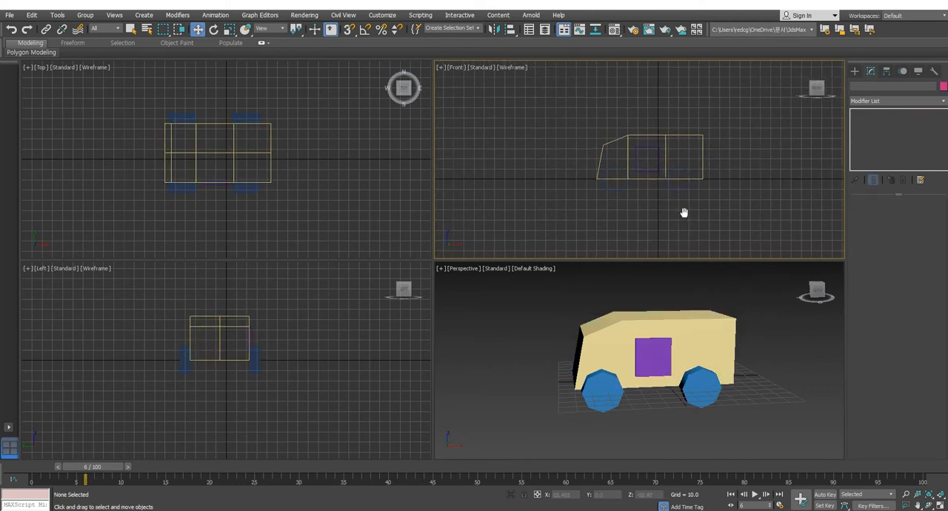
pyautogui.click(646, 347)
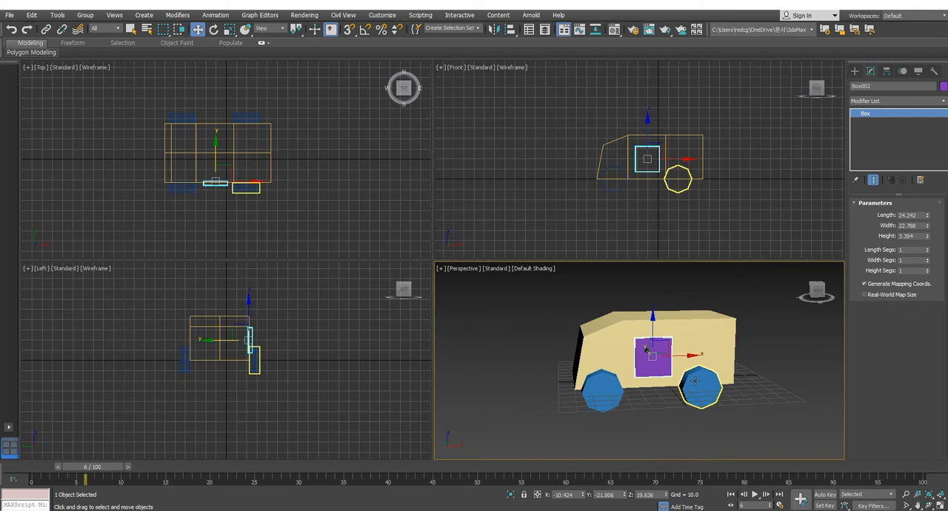
pyautogui.click(756, 324)
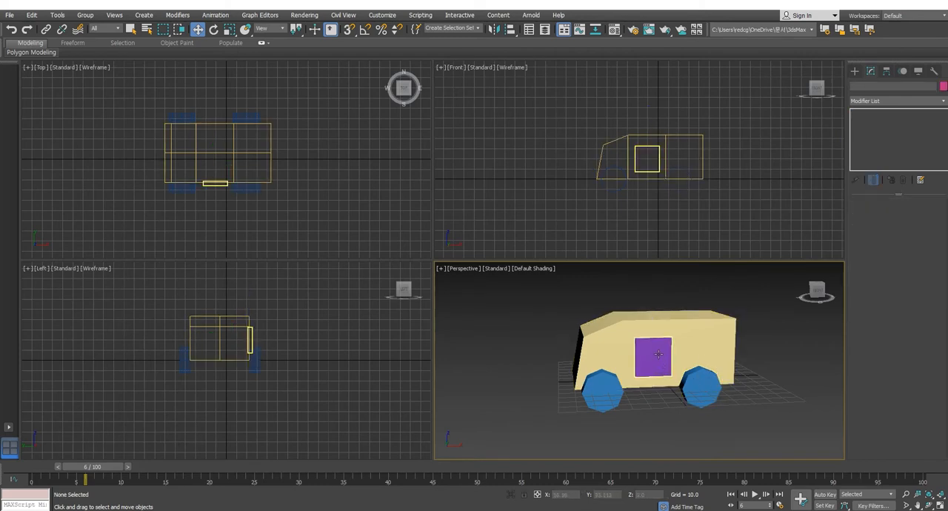
pyautogui.click(658, 355)
pyautogui.moveTo(744, 370); pyautogui.dragTo(749, 361, button='middle')
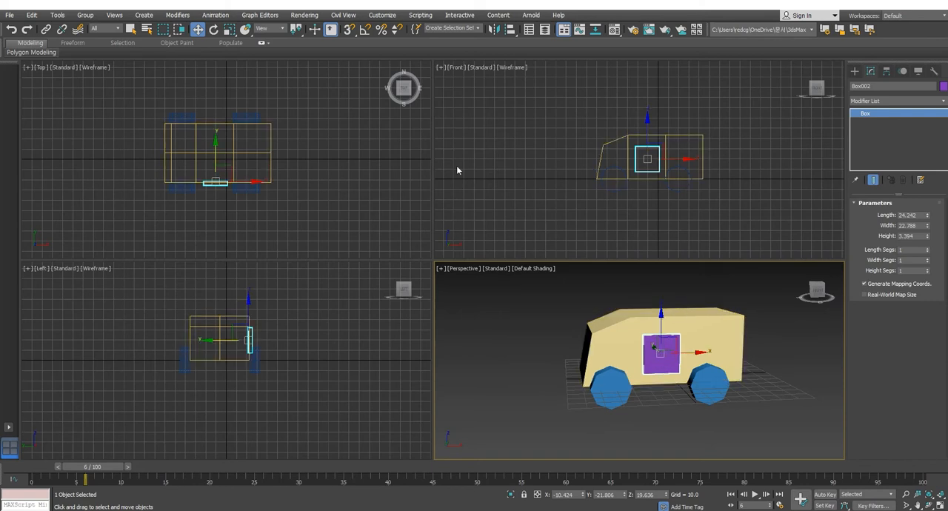
pyautogui.click(214, 29)
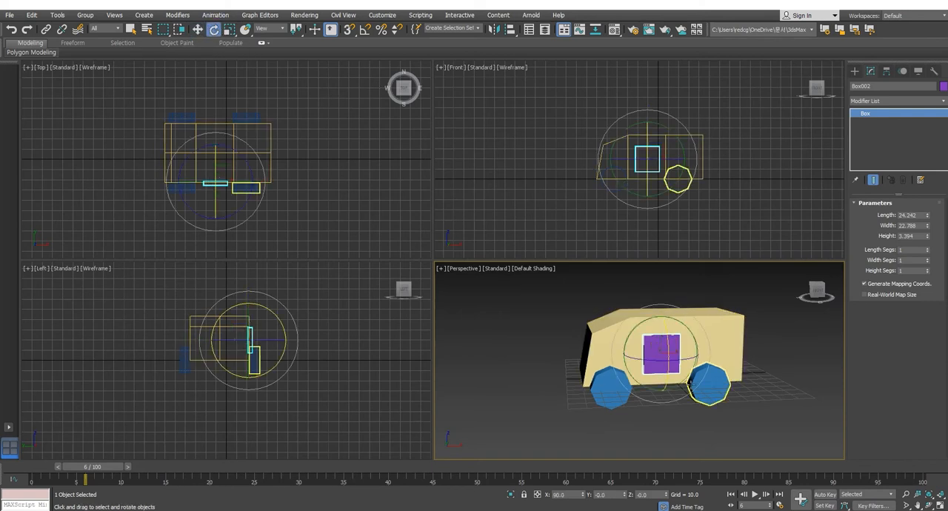
pyautogui.moveTo(689, 358)
pyautogui.mouseDown()
pyautogui.moveTo(733, 358)
pyautogui.moveTo(675, 361)
pyautogui.mouseUp()
pyautogui.hotkey('ctrl', 'z')
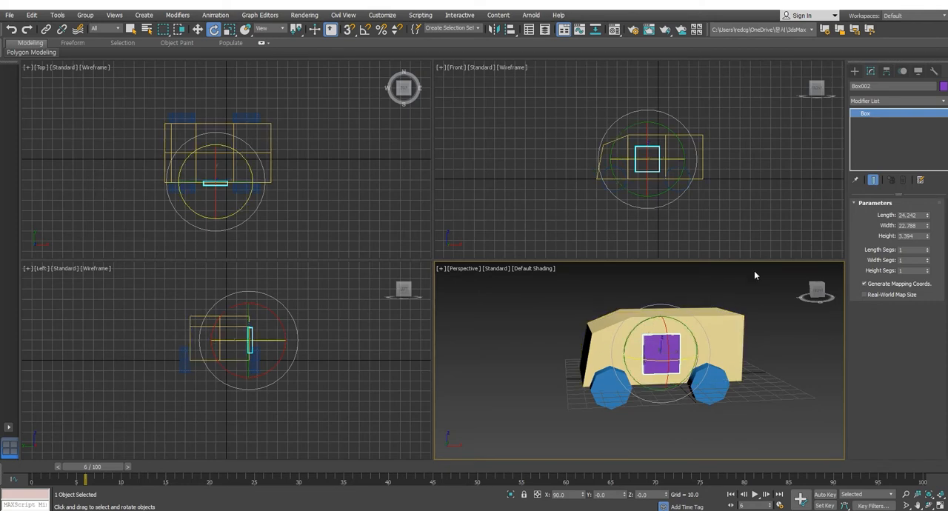
# Step: Move only the door's pivot about -12 along X to the door's vertical edge nearest the vehicle's front
pyautogui.click(886, 72)
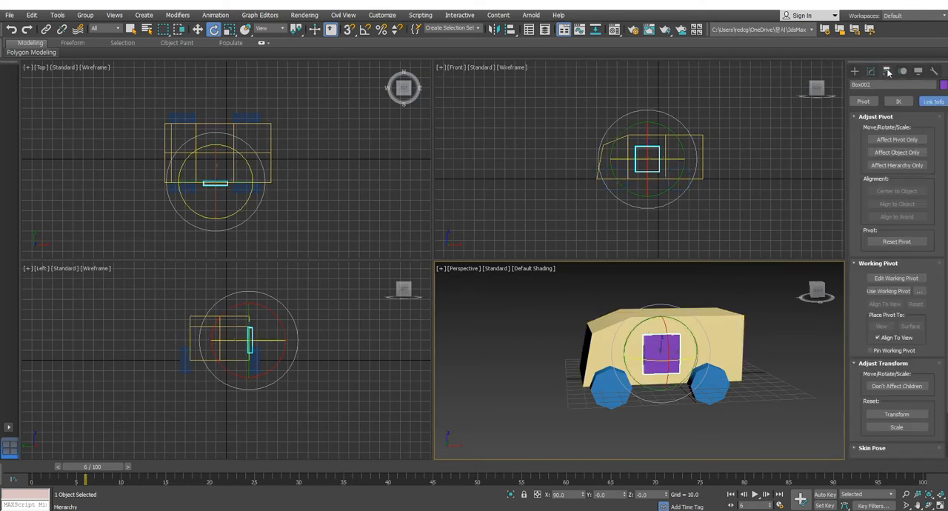
pyautogui.click(901, 141)
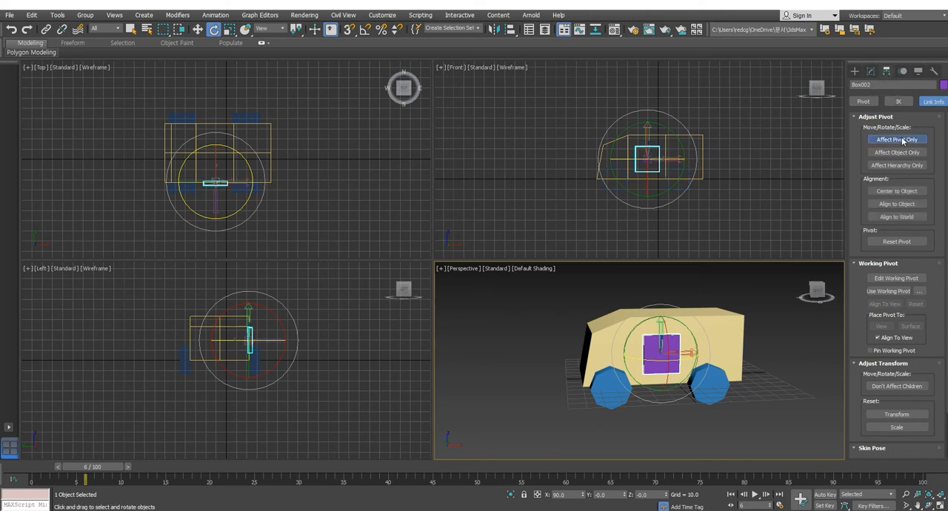
pyautogui.click(197, 29)
pyautogui.click(672, 158)
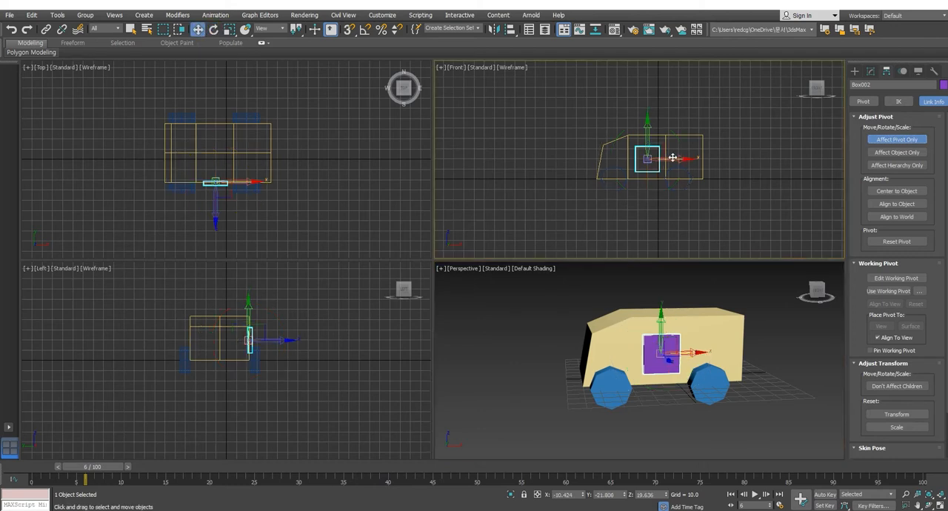
pyautogui.moveTo(672, 158); pyautogui.dragTo(659, 158)
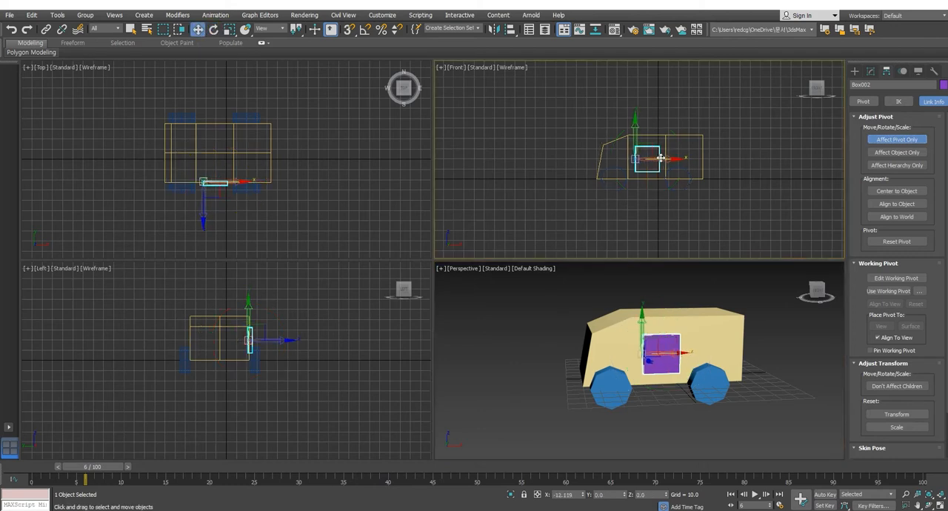
pyautogui.click(898, 140)
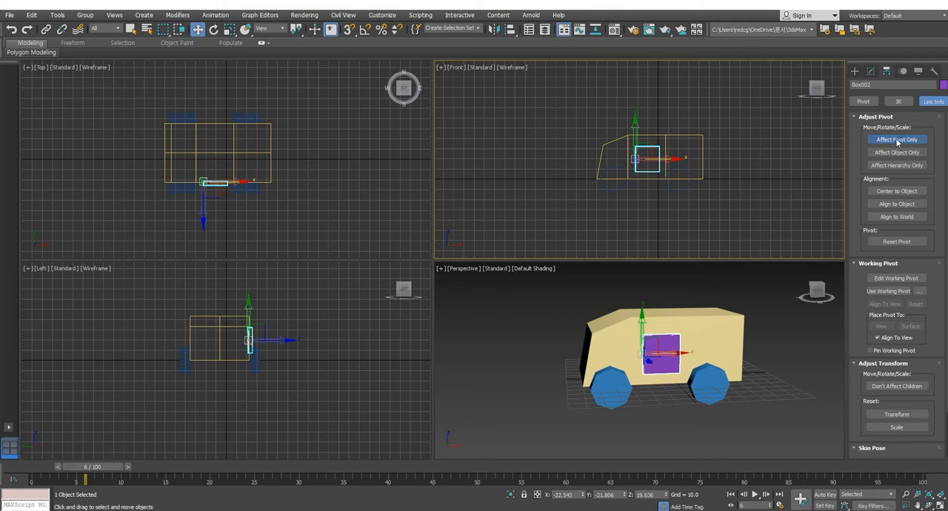
pyautogui.click(755, 207)
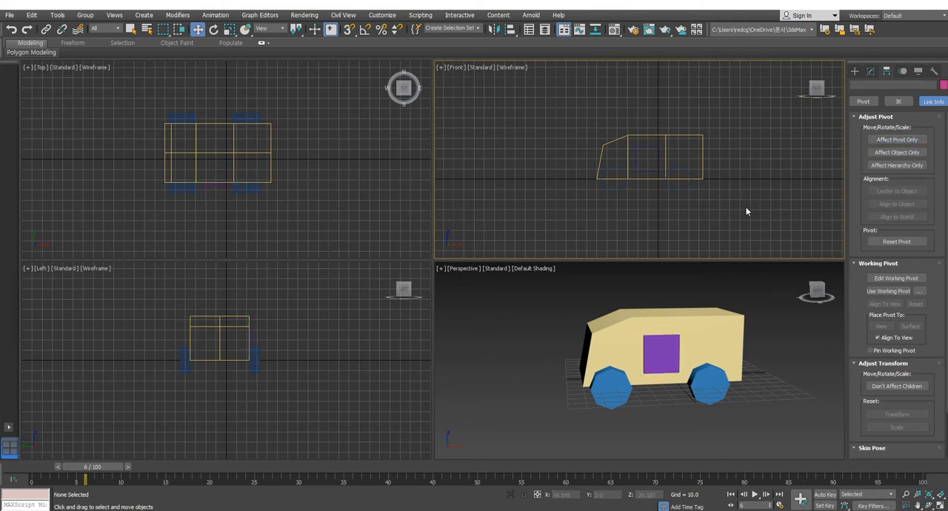
pyautogui.click(648, 172)
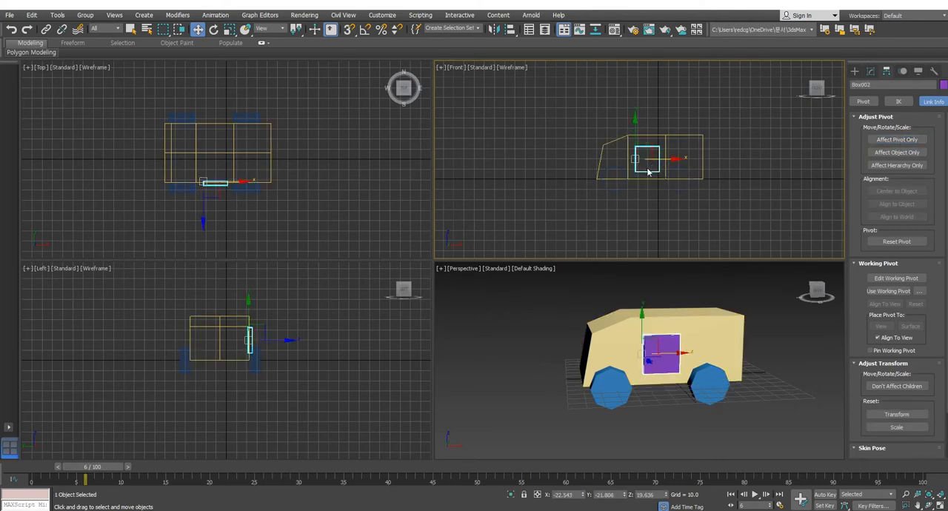
pyautogui.click(621, 211)
# Step: Turn on pivot-only editing and examine the pivots of the near front and rear wheels, the door and the body in turn
pyautogui.click(606, 380)
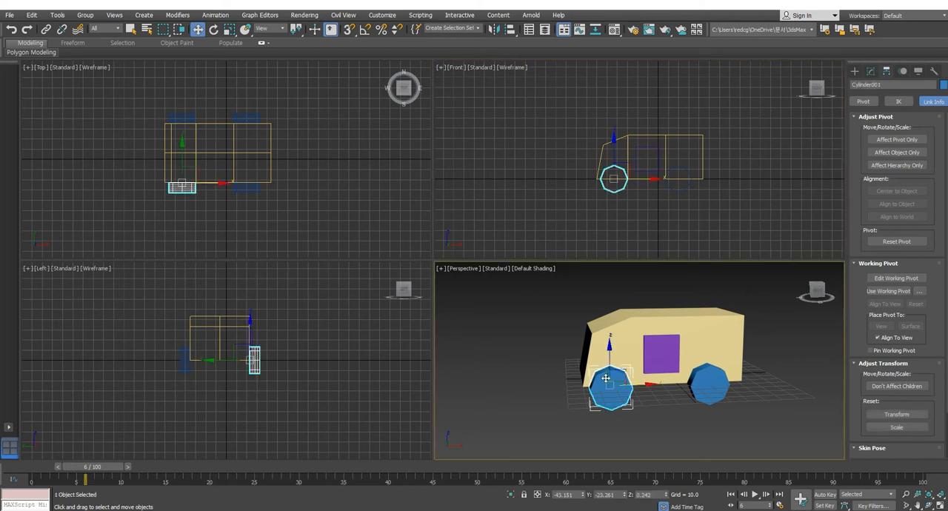
pyautogui.click(896, 139)
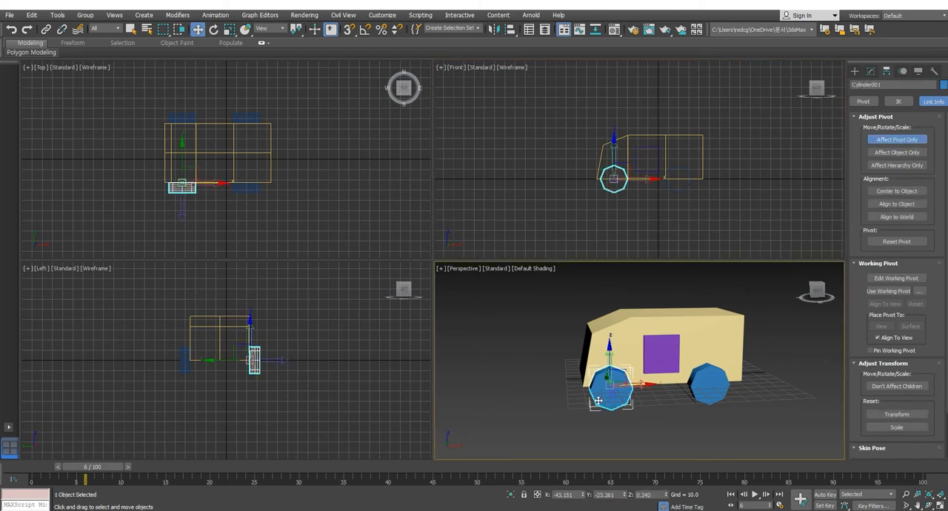
pyautogui.click(716, 390)
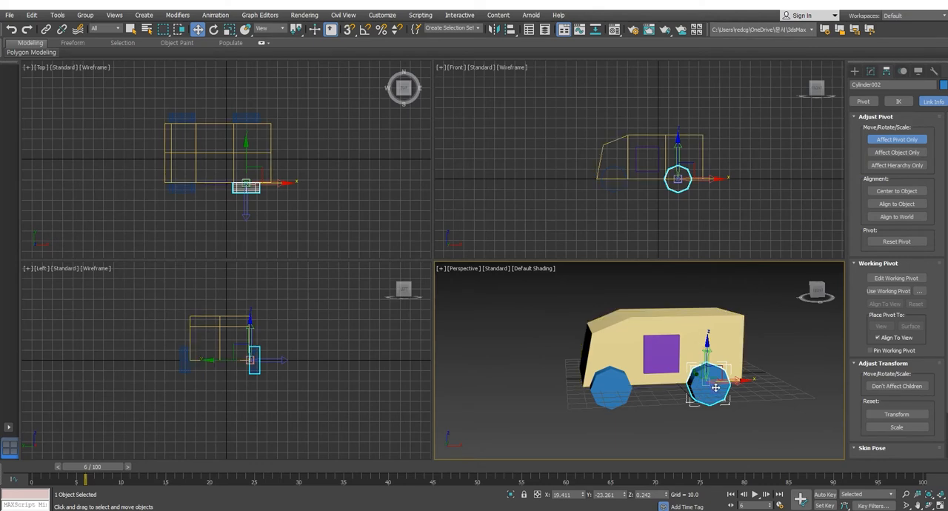
pyautogui.rightClick(619, 190)
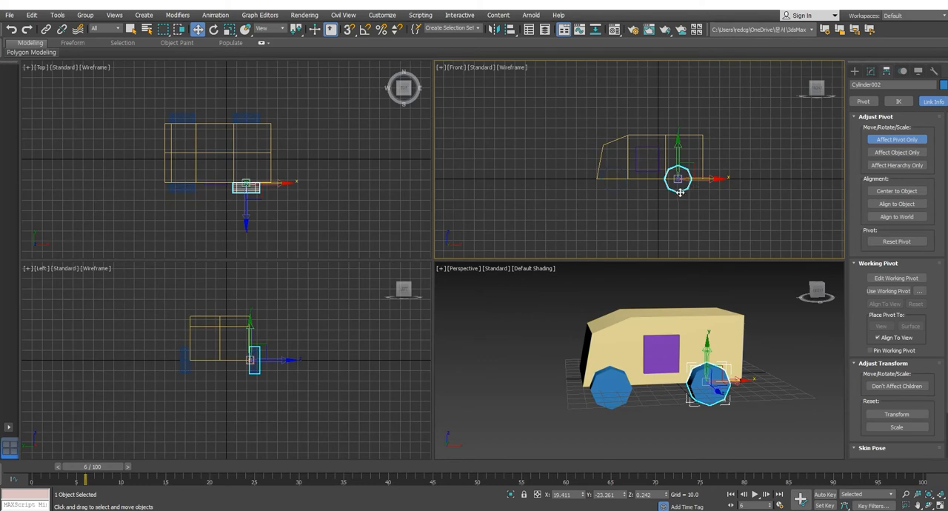
pyautogui.click(648, 169)
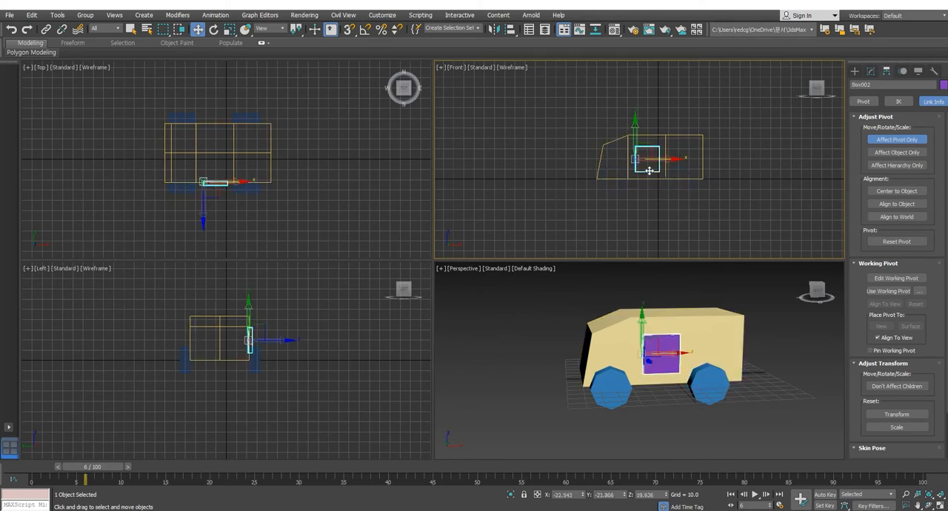
pyautogui.click(680, 175)
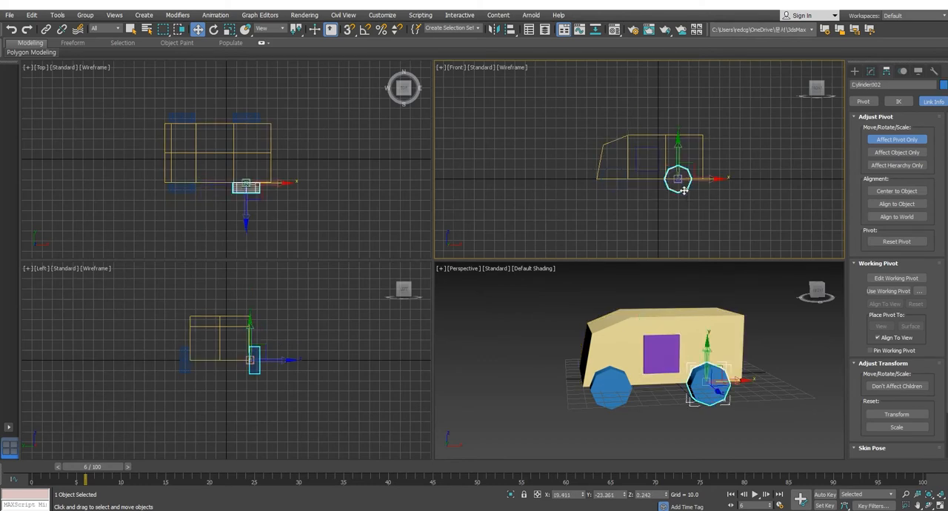
pyautogui.click(703, 146)
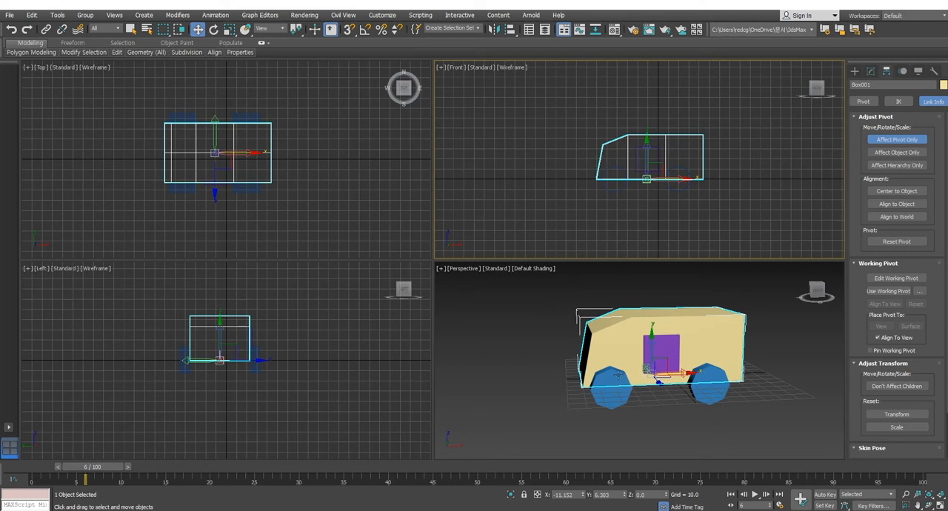
# Step: Compare the pivot axis directions of all six parts together, and examine the body's and near front wheel's pivots individually from several angles
pyautogui.click(560, 300)
pyautogui.moveTo(773, 424); pyautogui.dragTo(773, 425)
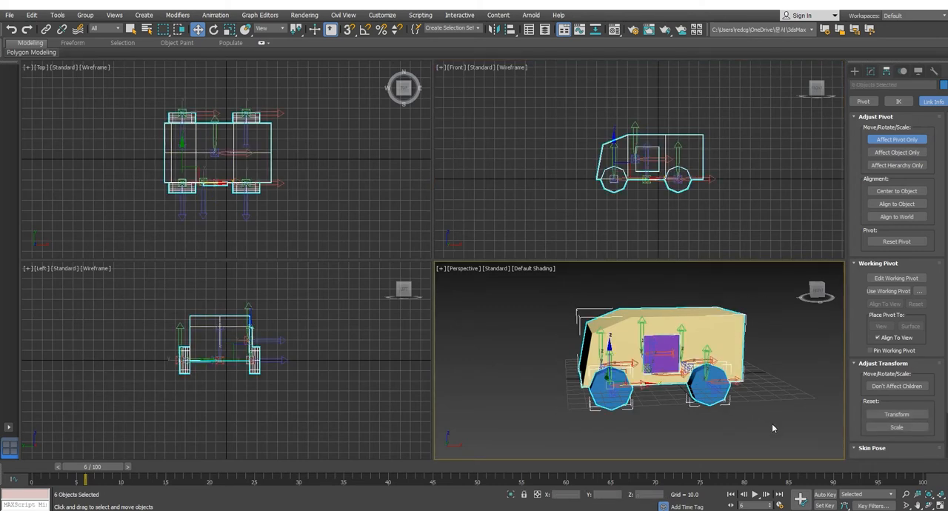
pyautogui.keyDown('alt'); pyautogui.moveTo(776, 387); pyautogui.dragTo(794, 440, button='middle'); pyautogui.keyUp('alt')
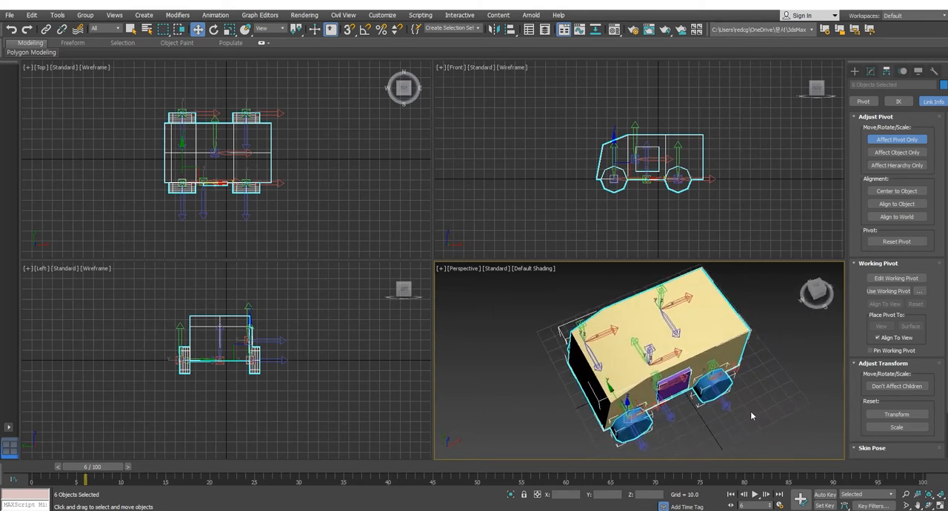
pyautogui.click(726, 321)
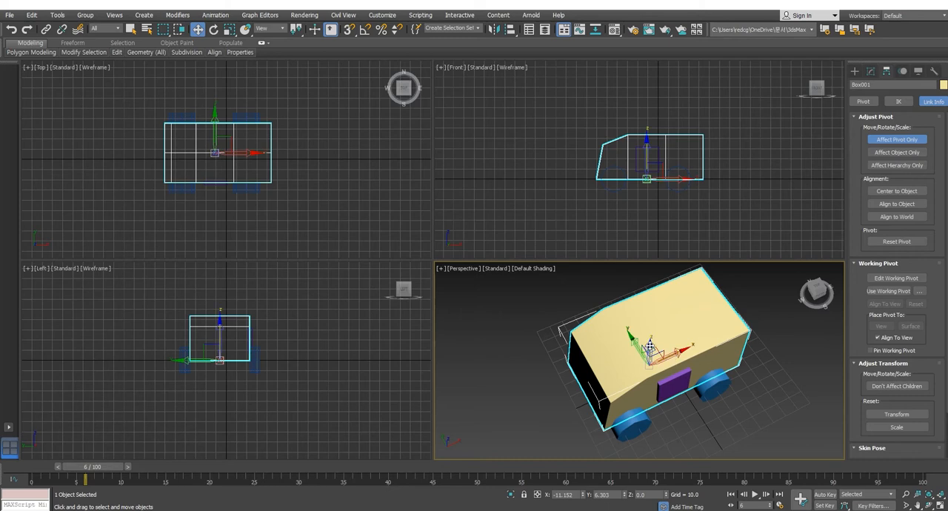
pyautogui.click(642, 421)
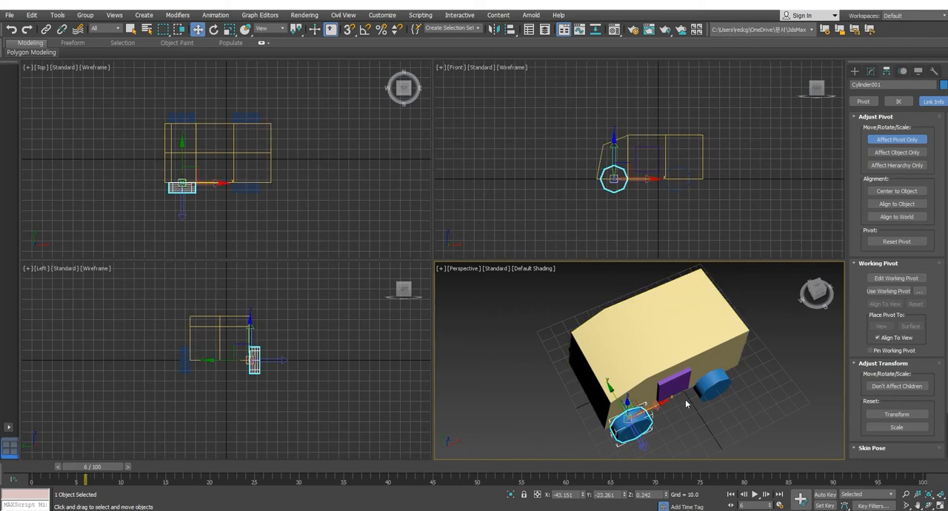
pyautogui.moveTo(663, 367)
pyautogui.keyDown('alt'); pyautogui.mouseDown(button='middle')
pyautogui.moveTo(682, 379)
pyautogui.moveTo(659, 357)
pyautogui.mouseUp(button='middle'); pyautogui.keyUp('alt')
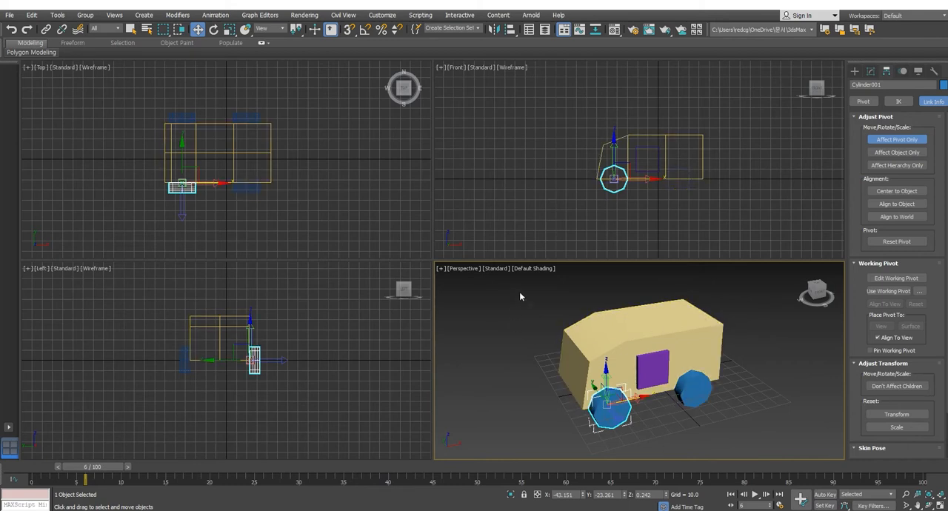
# Step: Align the pivots of all six vehicle parts to the world axes, then finish pivot editing with nothing selected
pyautogui.hotkey('ctrl', 'a')
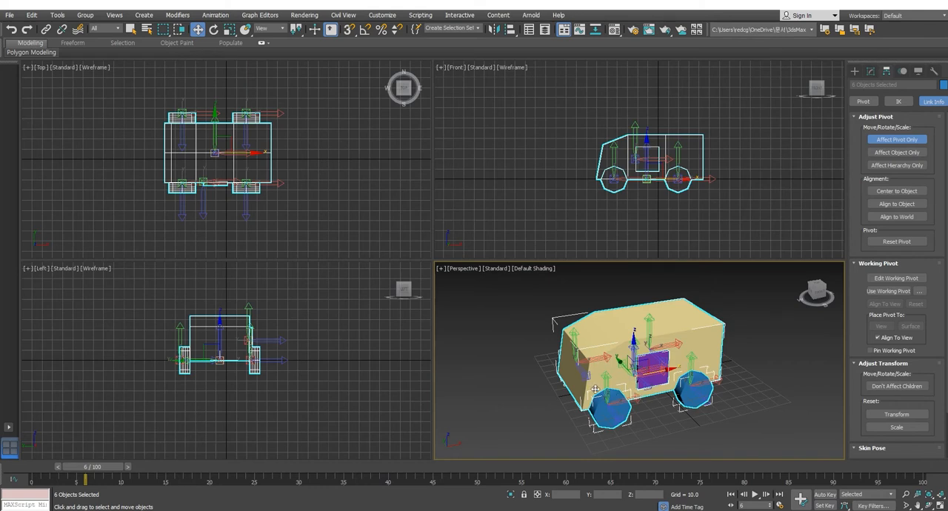
pyautogui.moveTo(512, 280); pyautogui.dragTo(652, 376)
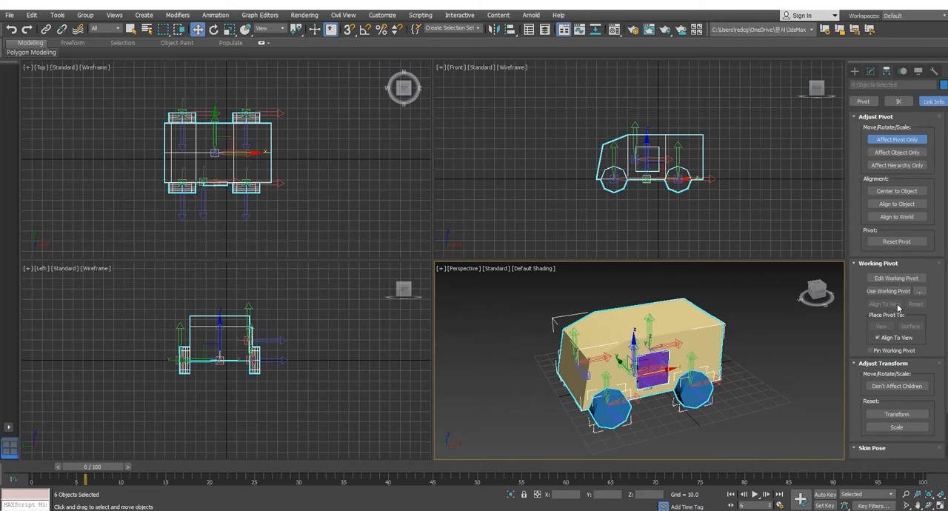
pyautogui.click(898, 217)
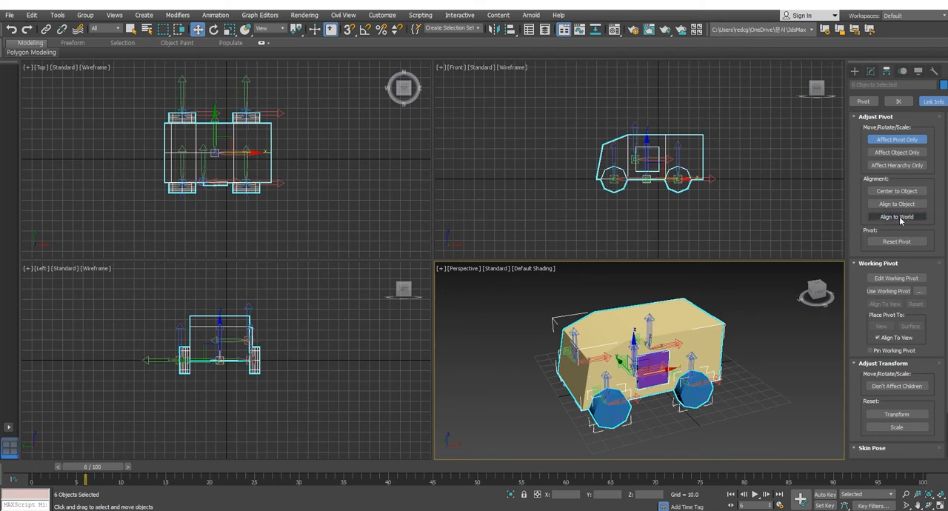
pyautogui.click(899, 218)
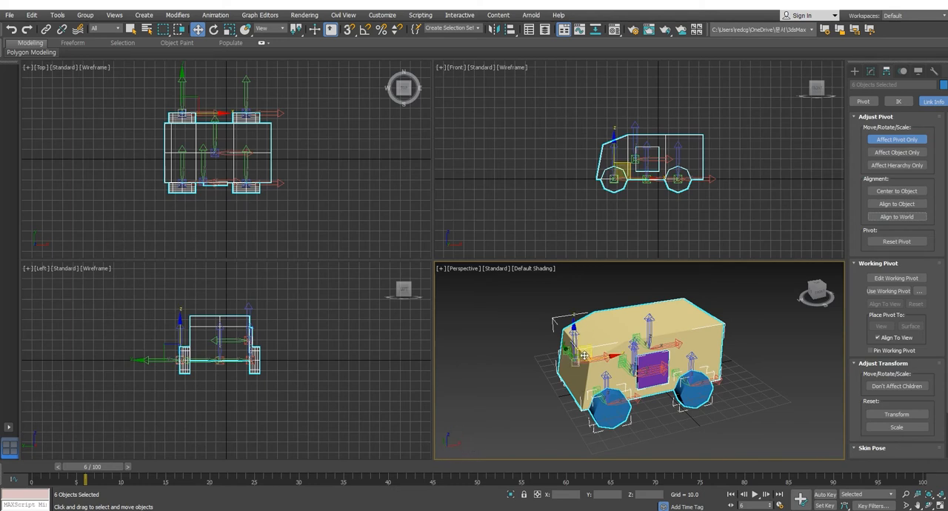
pyautogui.moveTo(649, 359); pyautogui.dragTo(712, 370)
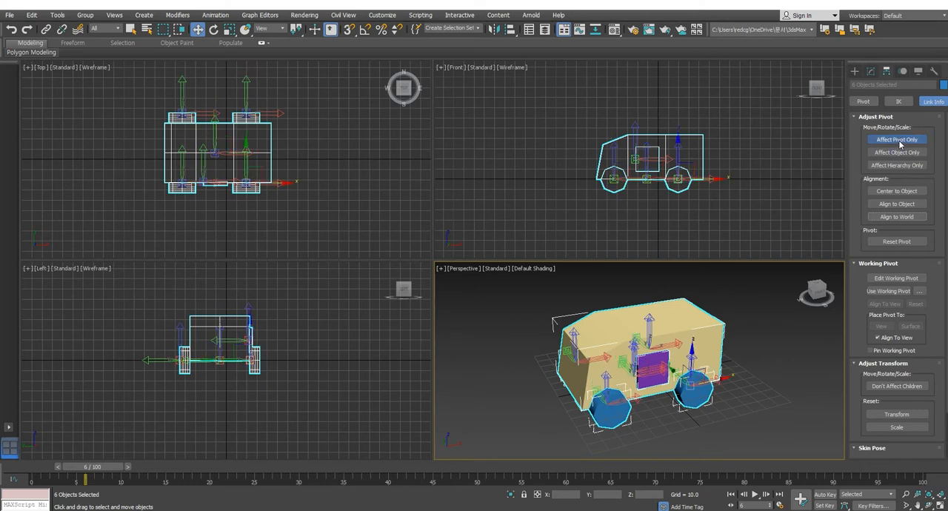
pyautogui.click(898, 140)
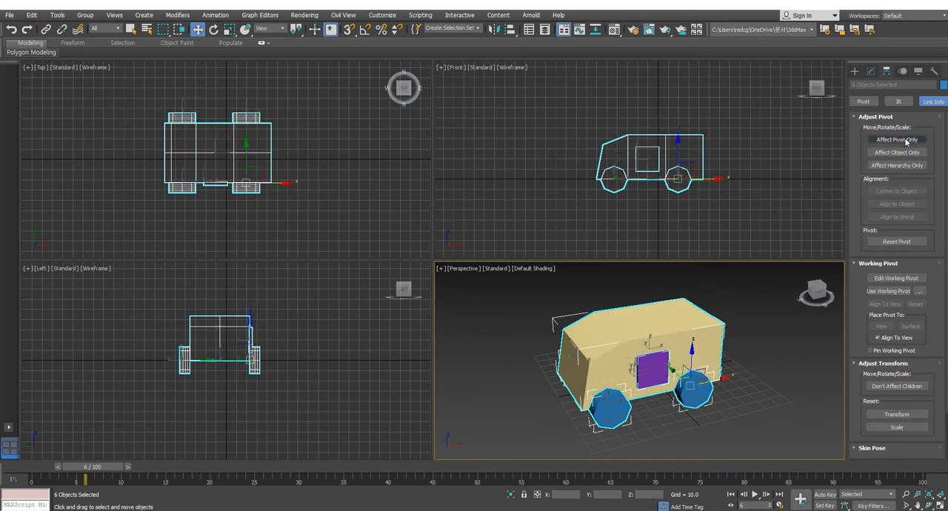
pyautogui.click(768, 310)
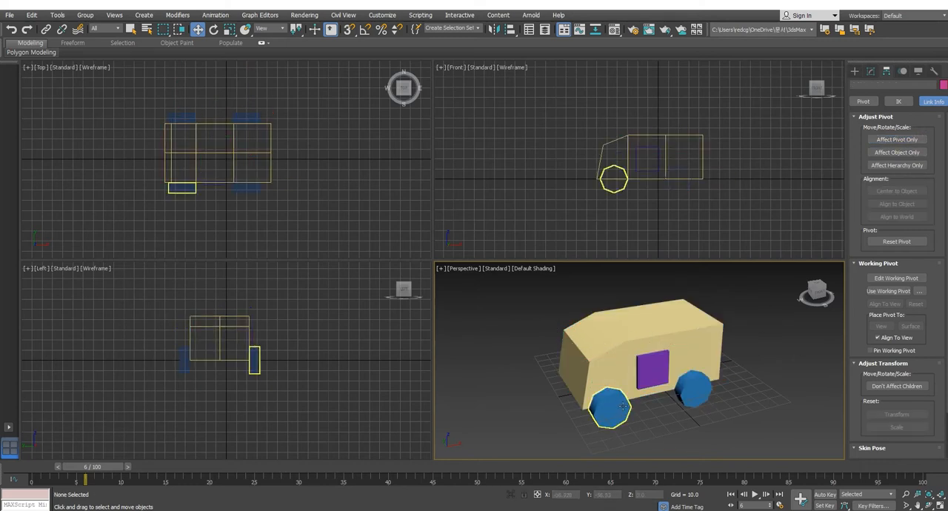
# Step: Examine the axis orientation of the door, the body and all parts together, finishing with nothing selected
pyautogui.click(656, 368)
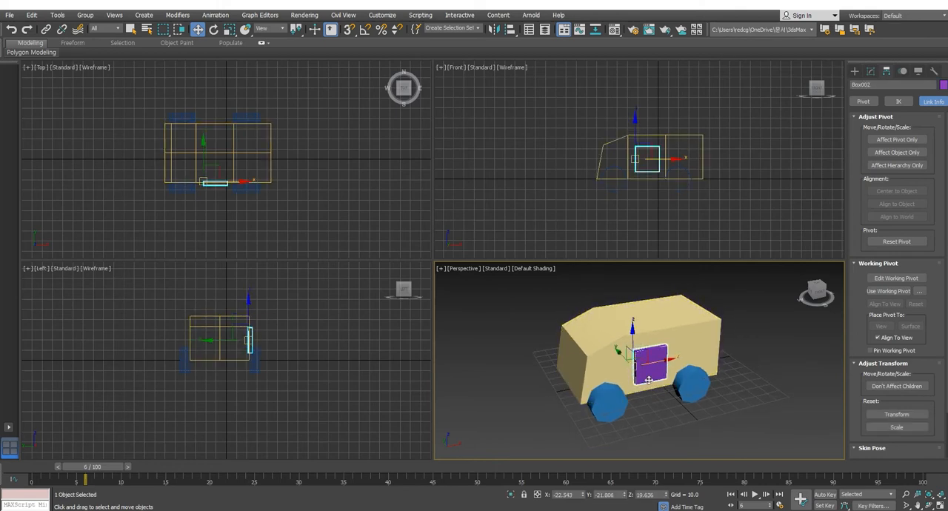
pyautogui.click(601, 376)
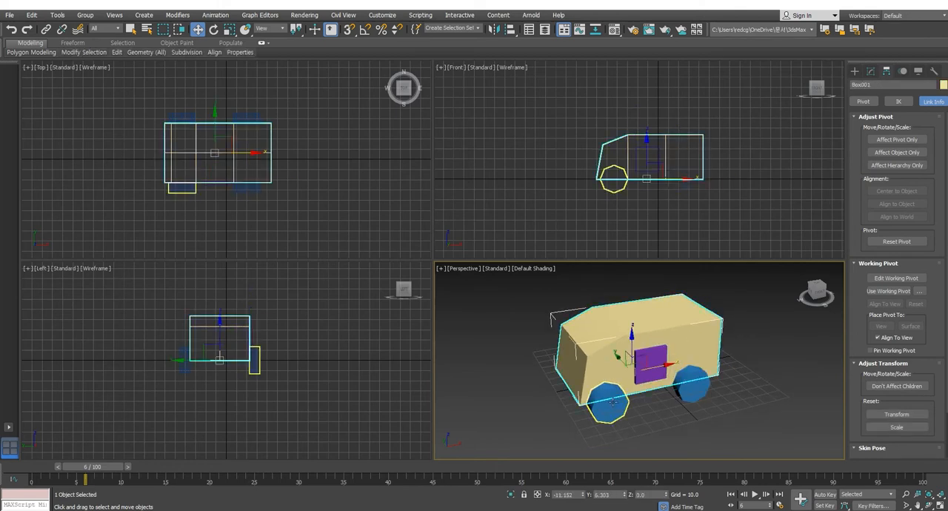
pyautogui.click(536, 314)
pyautogui.moveTo(522, 309); pyautogui.dragTo(745, 434)
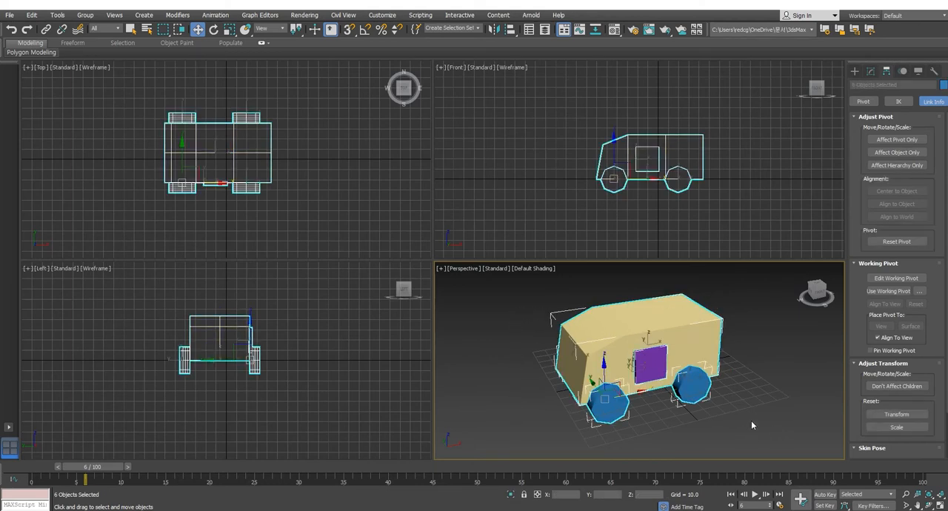
pyautogui.moveTo(751, 420)
pyautogui.keyDown('alt'); pyautogui.mouseDown(button='middle')
pyautogui.moveTo(718, 403)
pyautogui.moveTo(746, 409)
pyautogui.mouseUp(button='middle'); pyautogui.keyUp('alt')
pyautogui.click(746, 409)
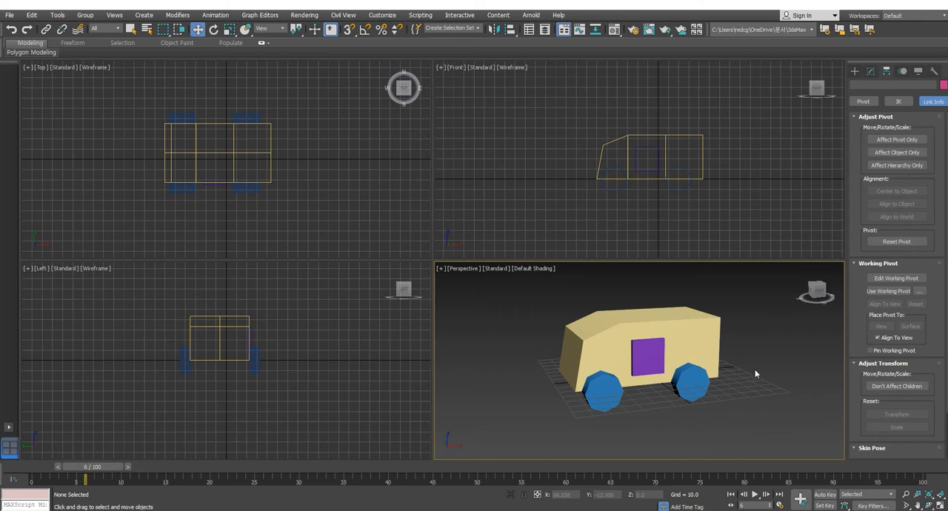
pyautogui.keyDown('alt'); pyautogui.moveTo(749, 381); pyautogui.dragTo(752, 384, button='middle'); pyautogui.keyUp('alt')
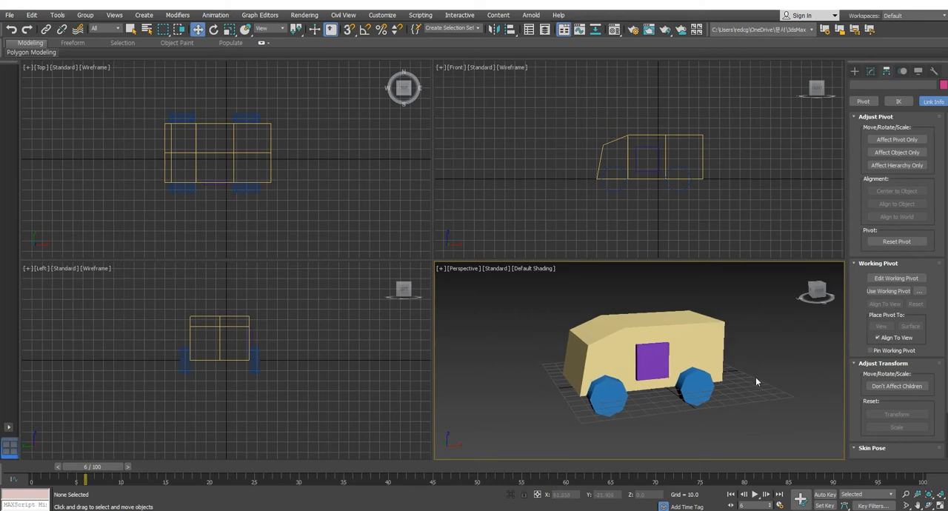
# Step: Select the near front wheel and activate the Select and Uniform Scale tool
pyautogui.click(608, 394)
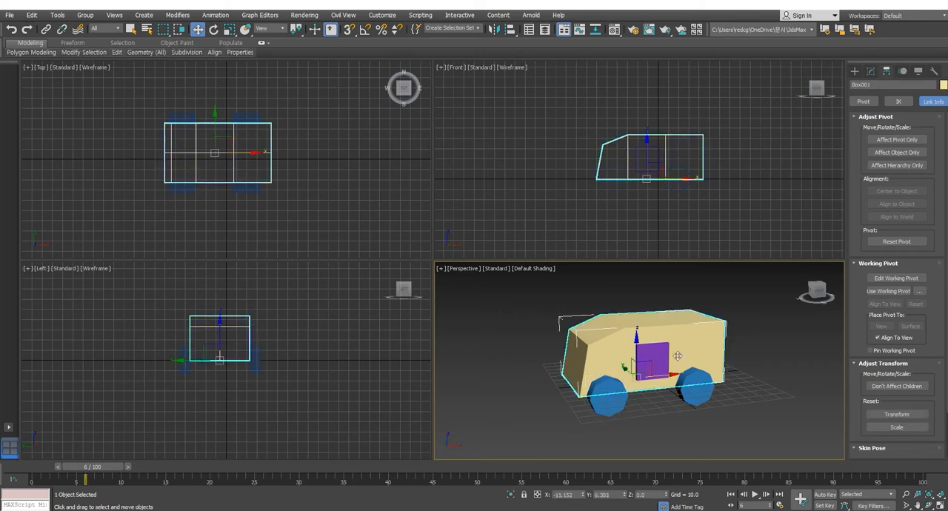
pyautogui.click(753, 362)
pyautogui.click(596, 398)
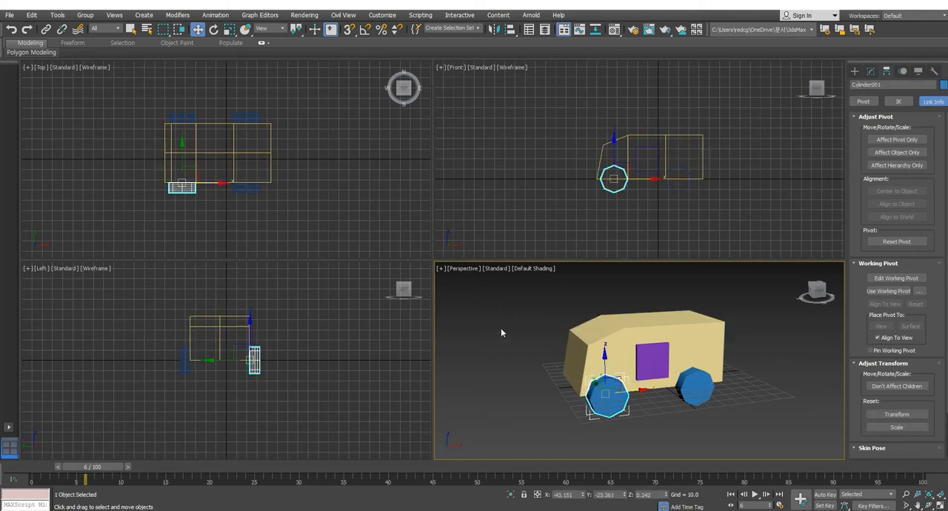
pyautogui.click(231, 32)
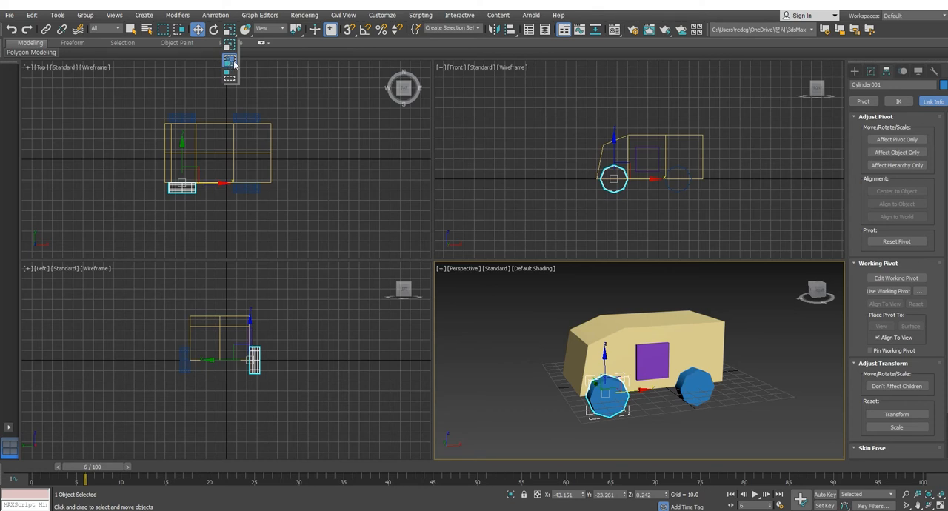
pyautogui.click(234, 61)
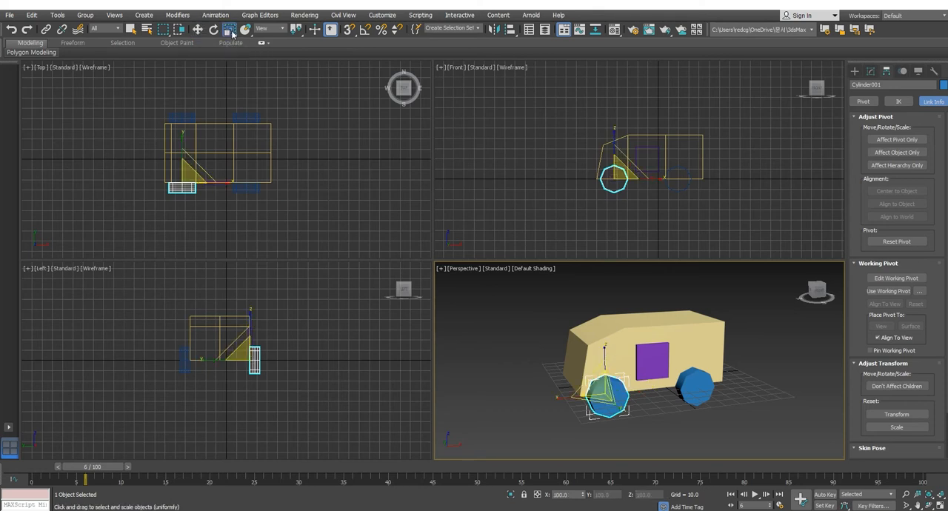
pyautogui.moveTo(230, 29)
pyautogui.mouseDown()
pyautogui.moveTo(232, 54)
pyautogui.moveTo(230, 35)
pyautogui.mouseUp()
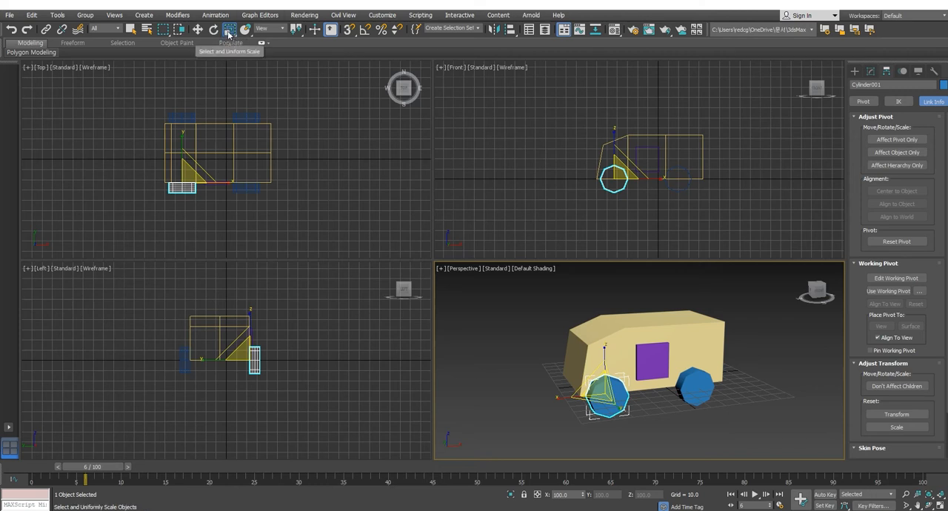
pyautogui.moveTo(230, 33); pyautogui.dragTo(230, 34)
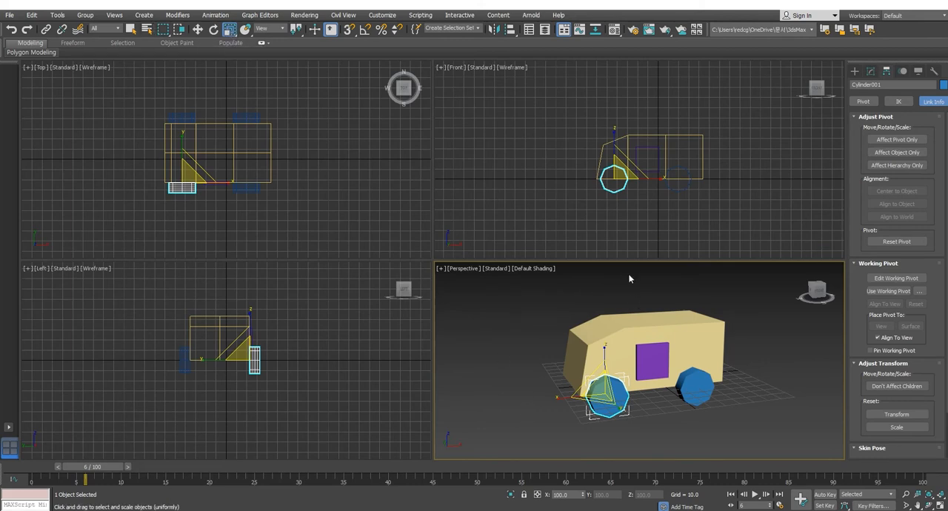
# Step: Reselect the near front wheel and examine its cylinder parameters, including the height
pyautogui.click(640, 287)
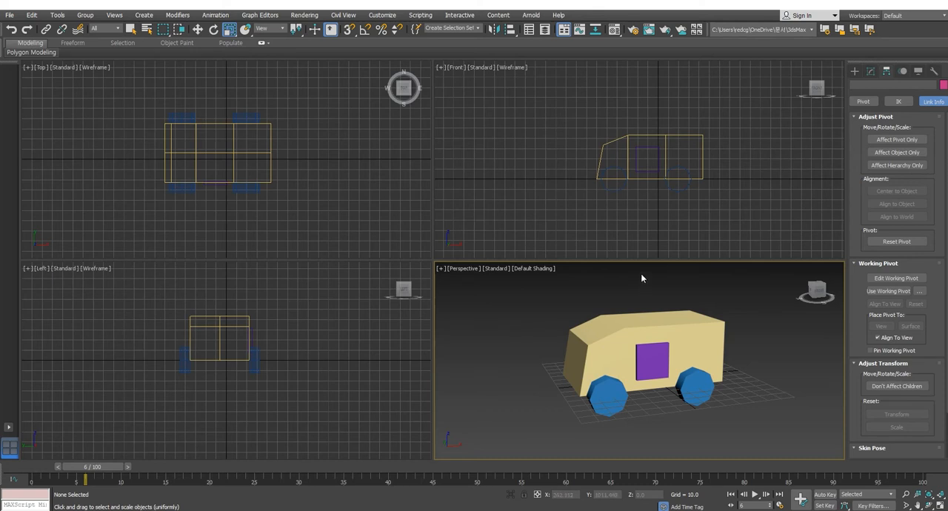
pyautogui.click(601, 407)
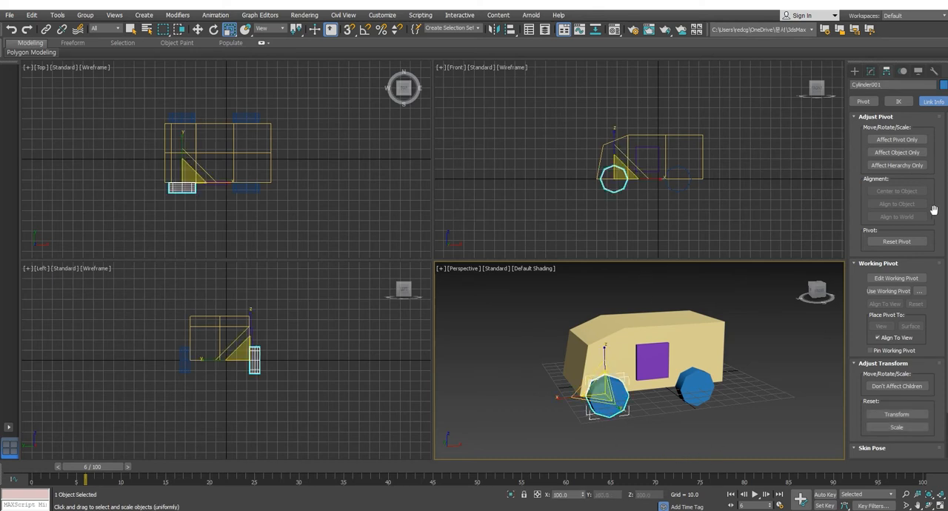
pyautogui.click(871, 70)
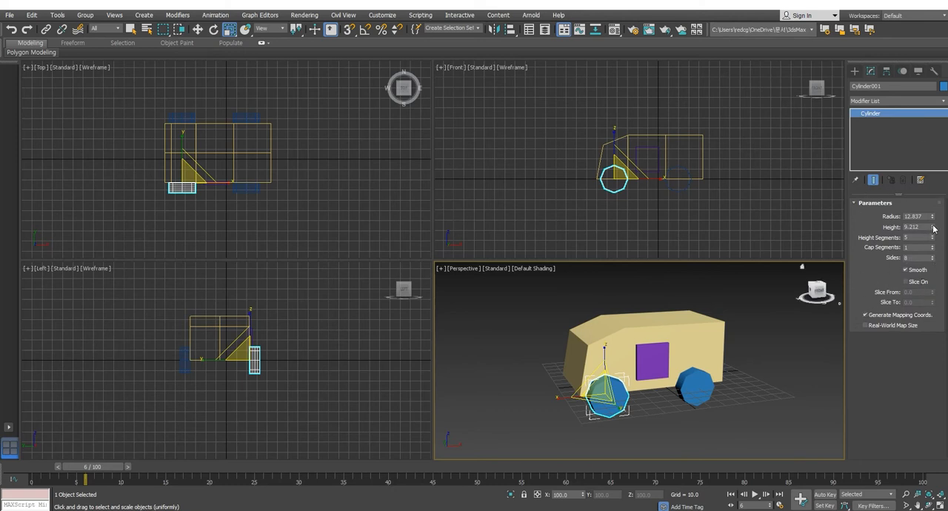
pyautogui.moveTo(932, 229); pyautogui.dragTo(931, 234)
# Step: Deselect the wheel, and select the door with the Move tool active
pyautogui.click(737, 323)
pyautogui.moveTo(737, 324); pyautogui.dragTo(655, 363, button='middle')
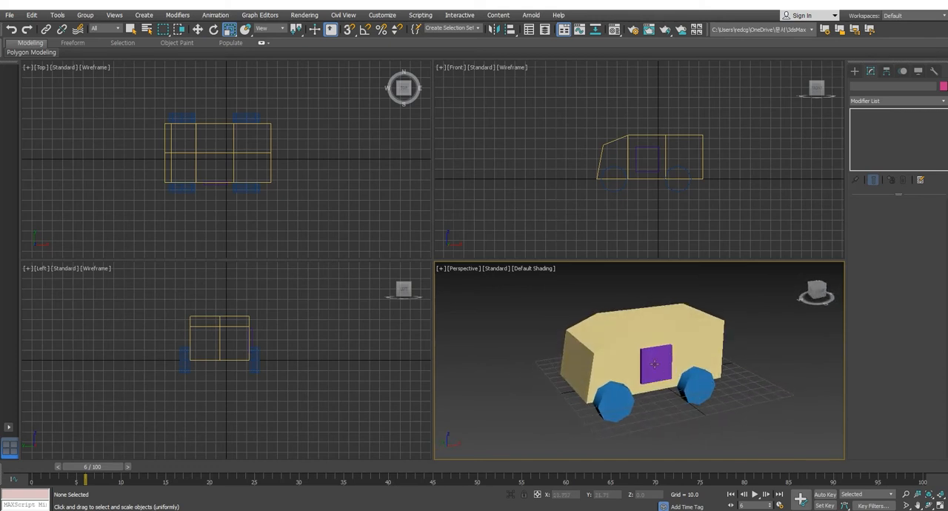
pyautogui.click(654, 364)
pyautogui.click(199, 29)
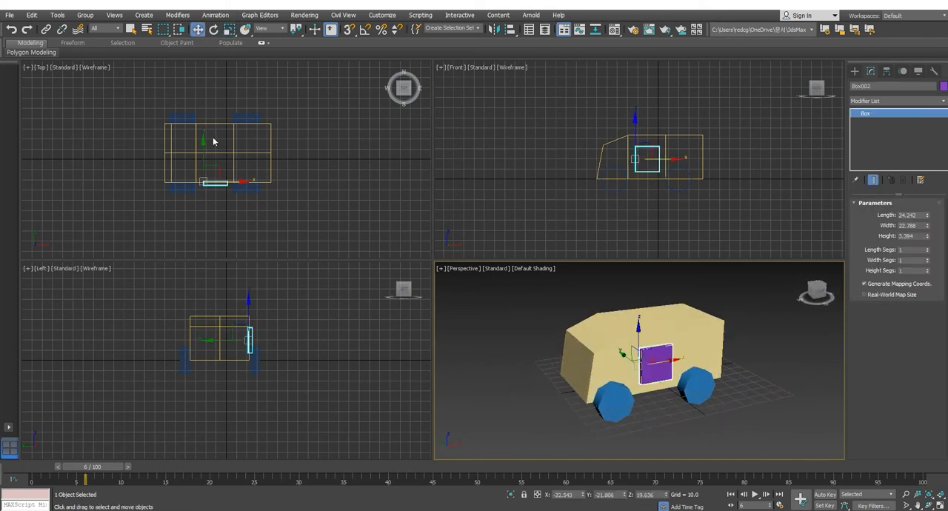
# Step: Copy the door about 60 units along Y to the opposite side of the body, and hide the Perspective view's grid
pyautogui.moveTo(203, 154); pyautogui.dragTo(214, 94)
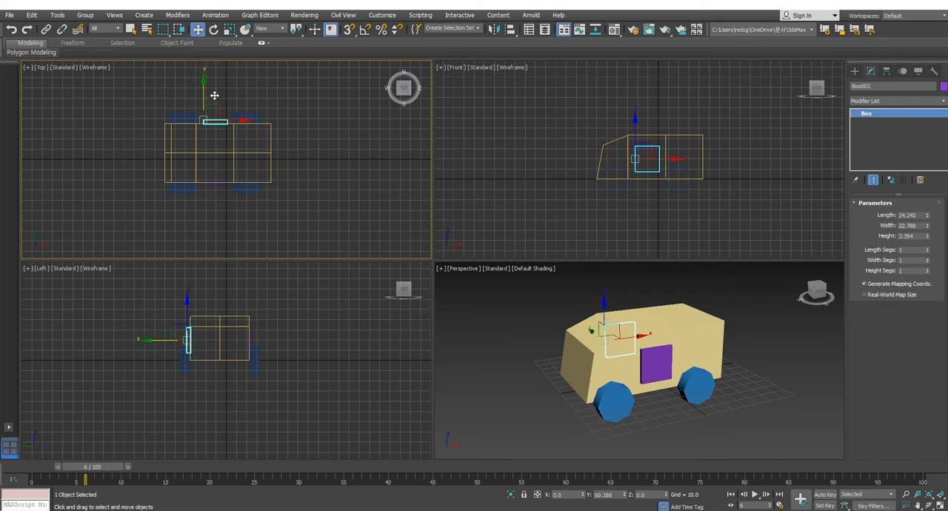
pyautogui.hotkey('ctrl', 'v')
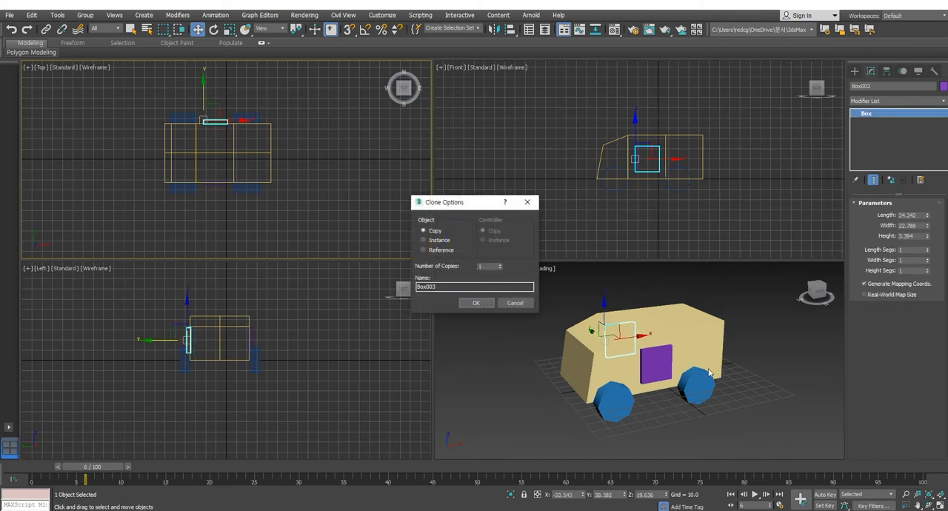
pyautogui.click(485, 304)
pyautogui.click(745, 389)
pyautogui.moveTo(745, 389)
pyautogui.keyDown('alt'); pyautogui.mouseDown(button='middle')
pyautogui.moveTo(808, 374)
pyautogui.moveTo(659, 381)
pyautogui.moveTo(669, 376)
pyautogui.mouseUp(button='middle'); pyautogui.keyUp('alt')
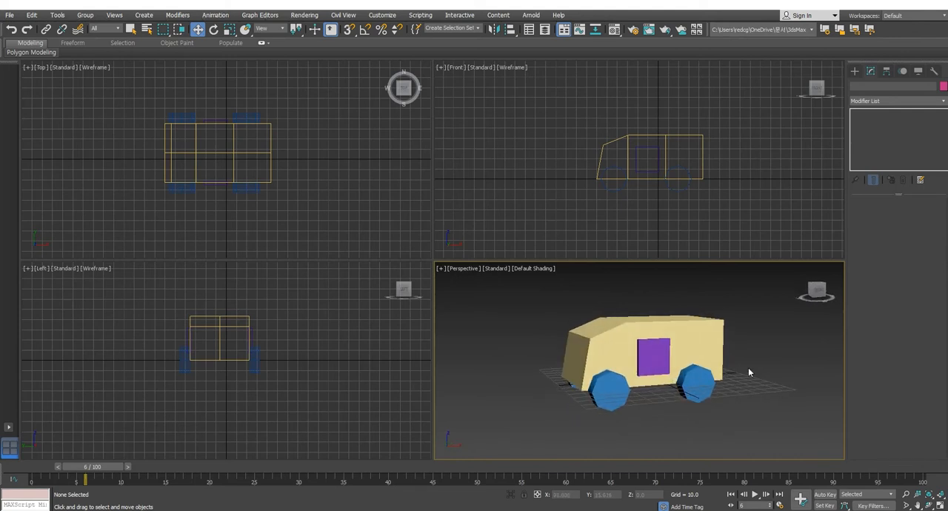
pyautogui.moveTo(747, 367); pyautogui.dragTo(723, 371, button='middle')
pyautogui.press('g')
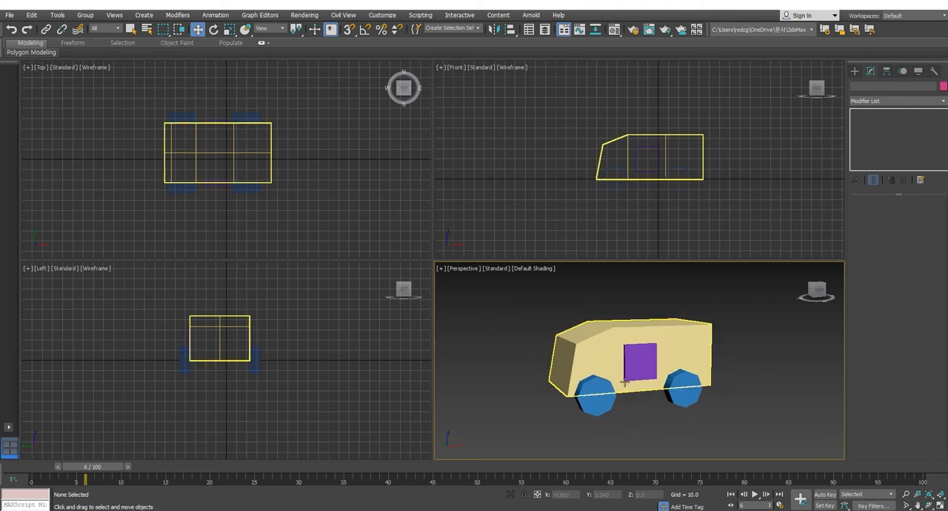
# Step: Try moving the body alone along X to about -148, undo the move and clear the selection
pyautogui.click(569, 341)
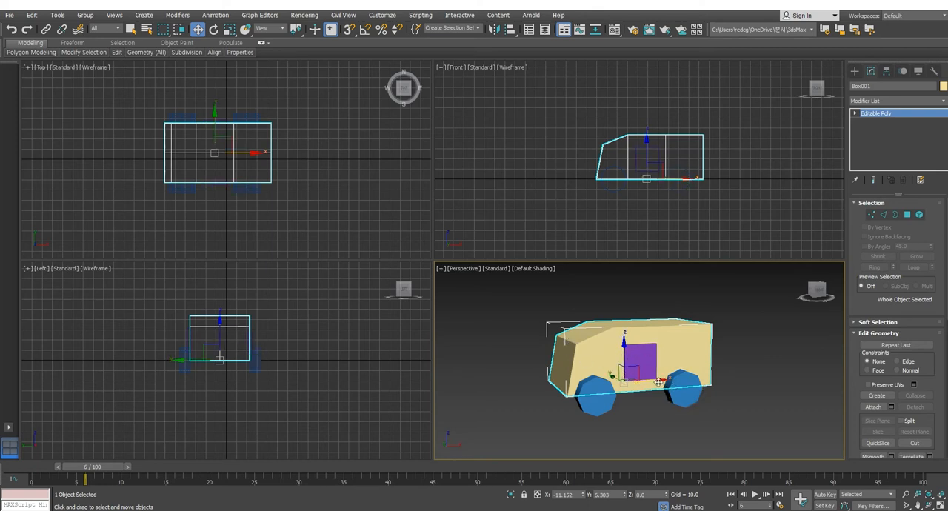
pyautogui.moveTo(563, 361); pyautogui.dragTo(440, 380)
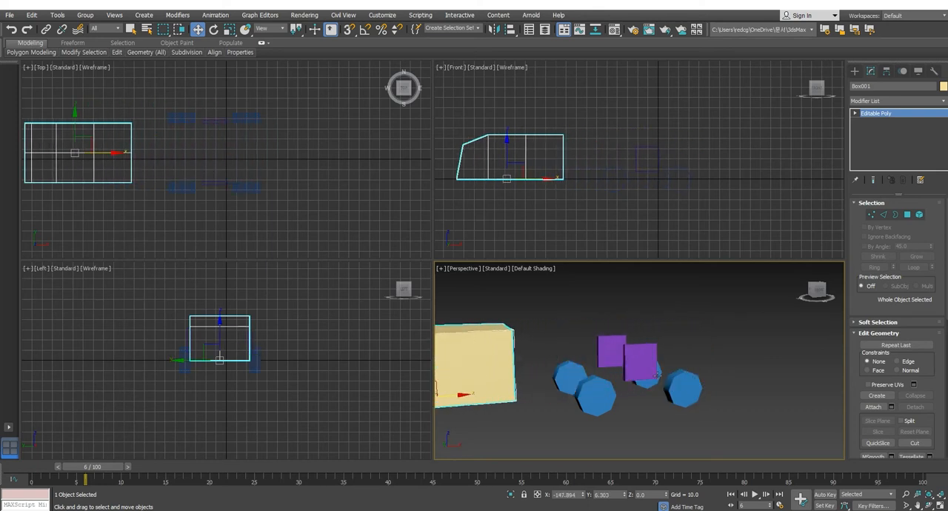
pyautogui.hotkey('ctrl', 'z')
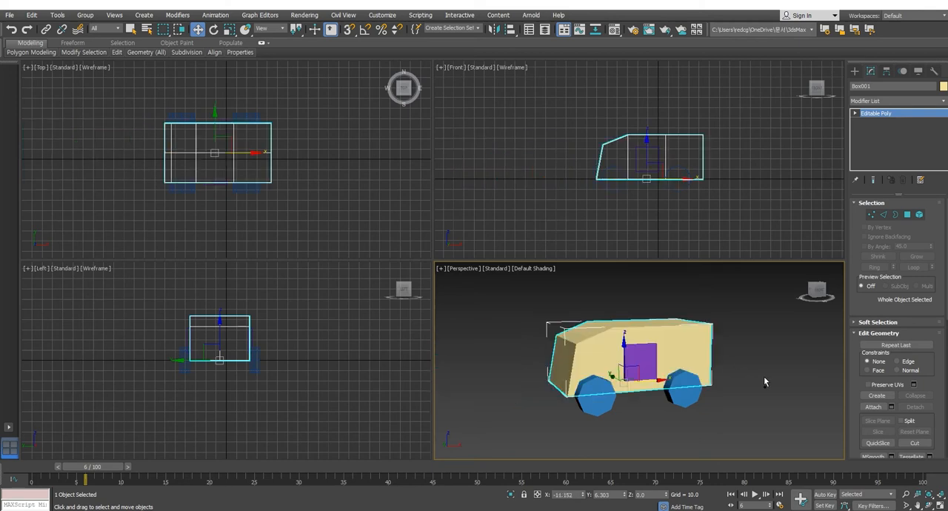
pyautogui.click(789, 328)
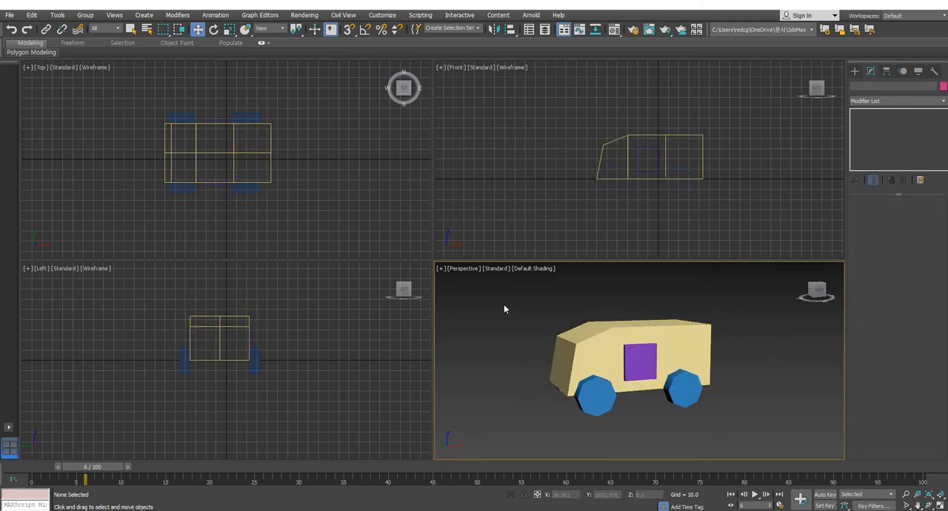
# Step: Link both doors and all four wheels to the body as their parent, and return to the Move tool with nothing selected
pyautogui.click(739, 247)
pyautogui.hotkey('ctrl', 'a')
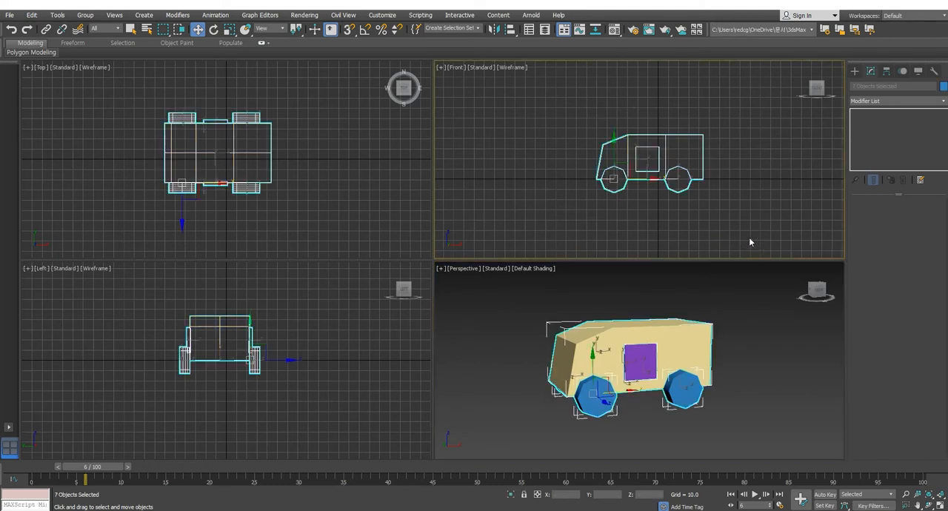
pyautogui.moveTo(726, 115); pyautogui.dragTo(697, 150)
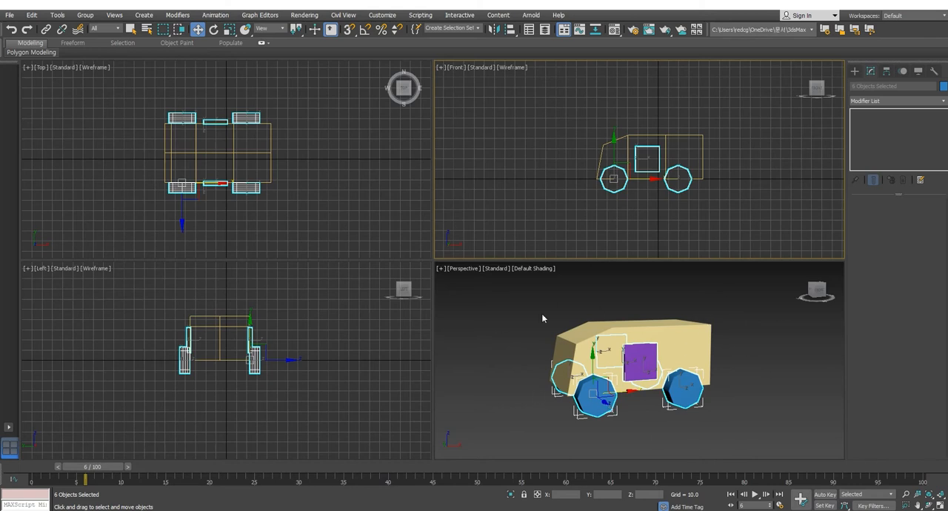
pyautogui.click(46, 30)
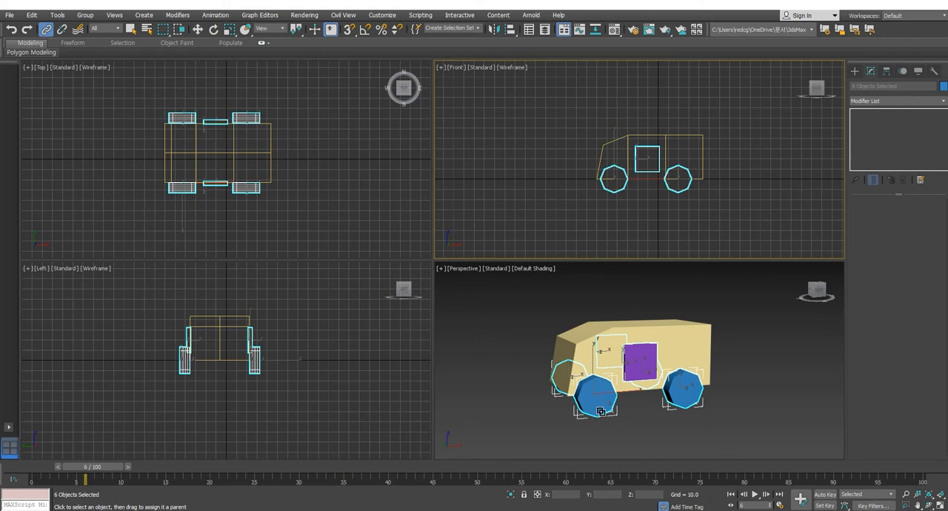
pyautogui.moveTo(601, 411); pyautogui.dragTo(704, 332)
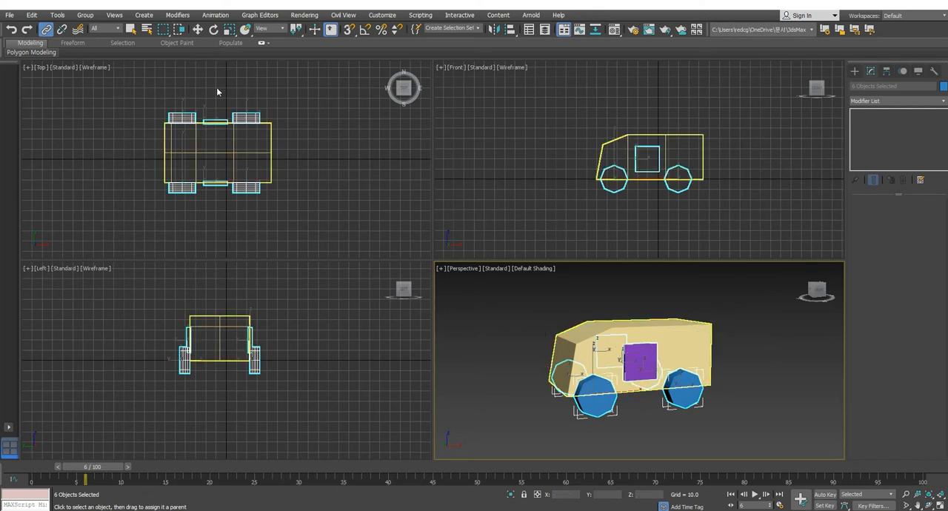
pyautogui.click(196, 30)
pyautogui.click(751, 379)
pyautogui.moveTo(751, 380)
pyautogui.mouseDown(button='middle')
pyautogui.moveTo(782, 380)
pyautogui.moveTo(763, 385)
pyautogui.mouseUp(button='middle')
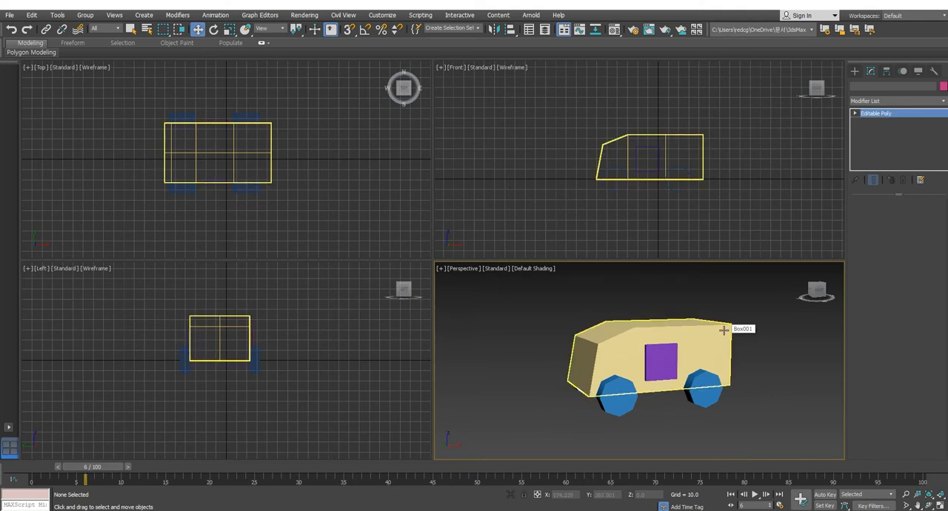
# Step: Move the body with its linked doors and wheels along X to about -17.35, and clear the selection
pyautogui.hotkey('ctrl', 'a')
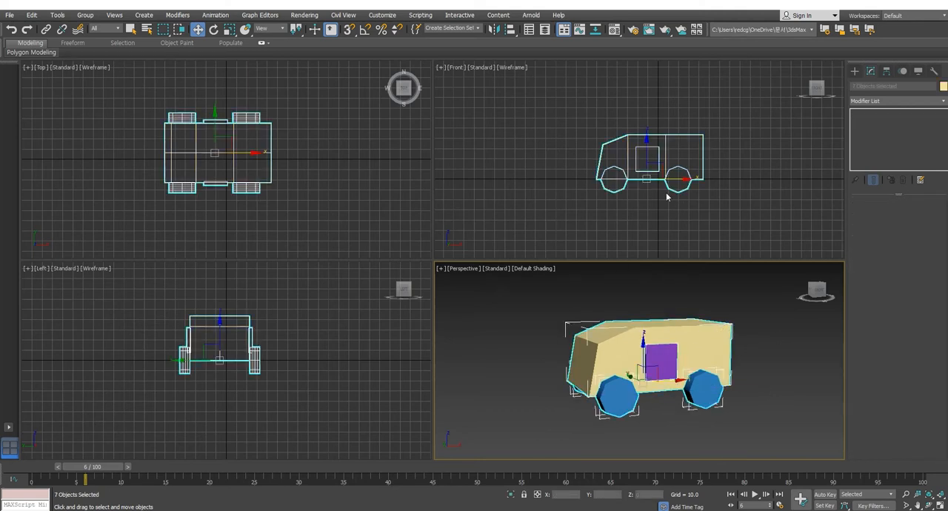
pyautogui.click(770, 364)
pyautogui.click(721, 331)
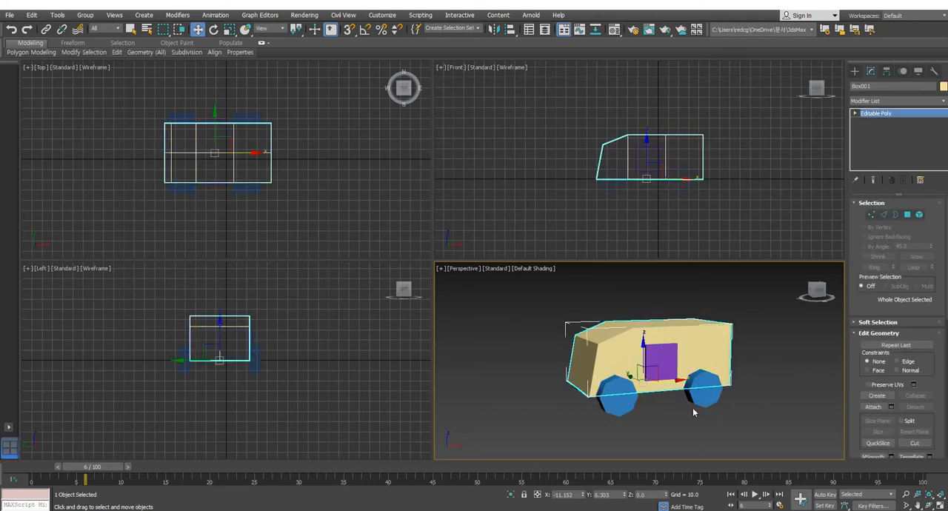
pyautogui.moveTo(670, 382); pyautogui.dragTo(648, 384)
pyautogui.click(779, 357)
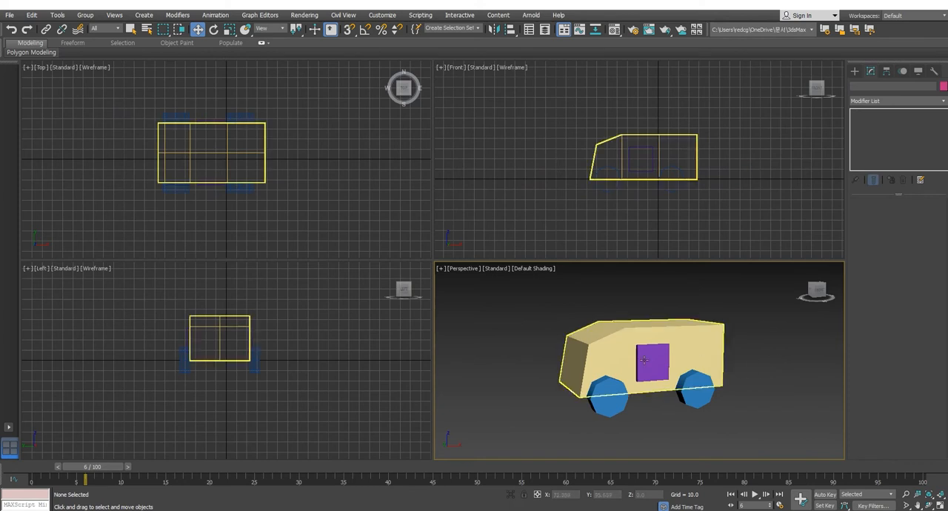
# Step: Select the body, doors and wheels together and unlink them from each other
pyautogui.moveTo(556, 307); pyautogui.dragTo(779, 371)
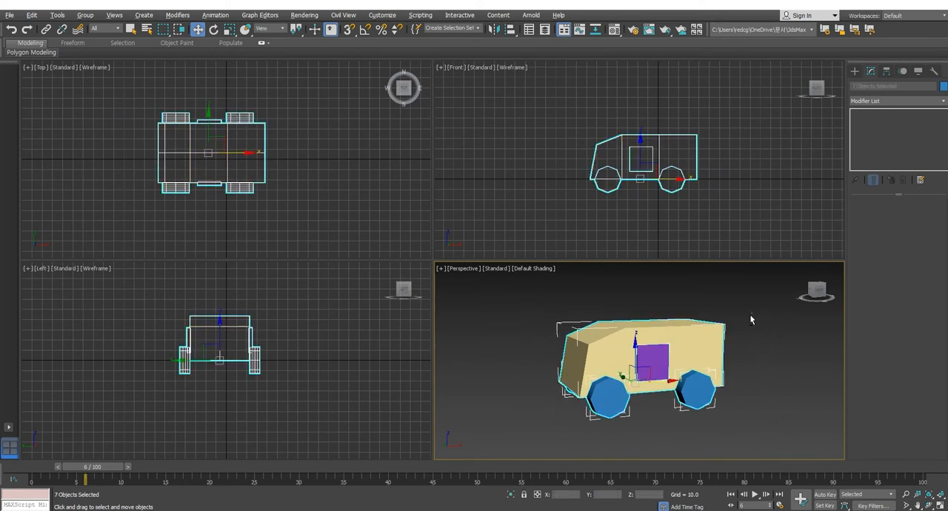
pyautogui.keyDown('alt'); pyautogui.click(714, 335); pyautogui.keyUp('alt')
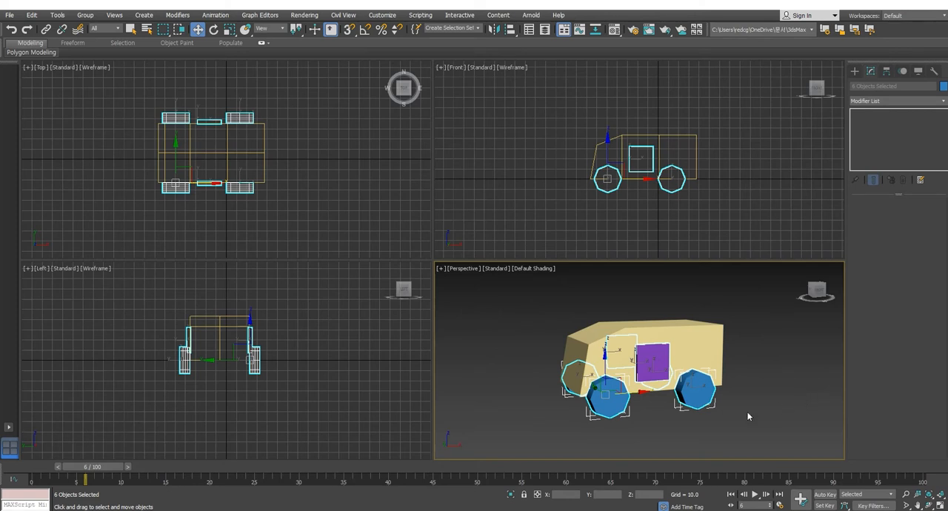
pyautogui.click(768, 372)
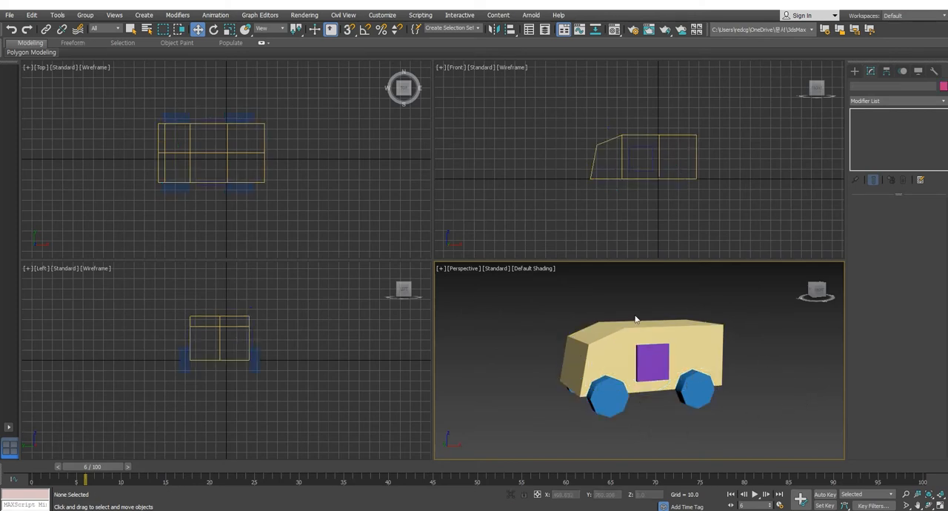
pyautogui.moveTo(706, 407); pyautogui.dragTo(758, 463)
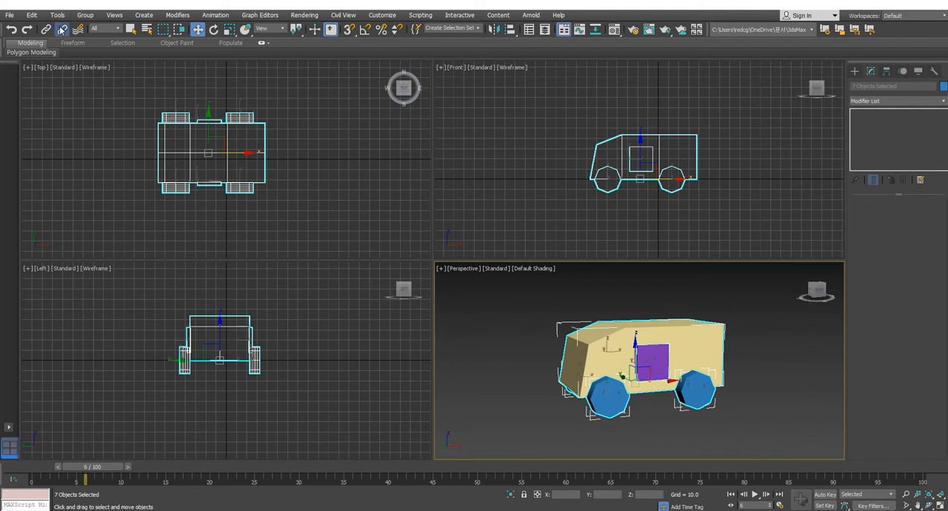
# Step: Try moving the unlinked body about 87 units along X and 42 units up in Z, and undo the move
pyautogui.click(749, 356)
pyautogui.click(714, 336)
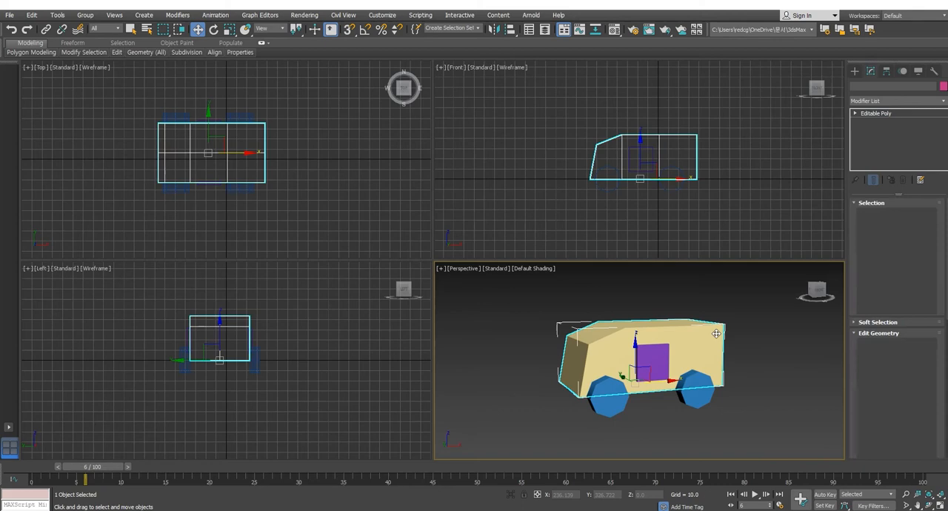
pyautogui.click(759, 368)
pyautogui.click(711, 339)
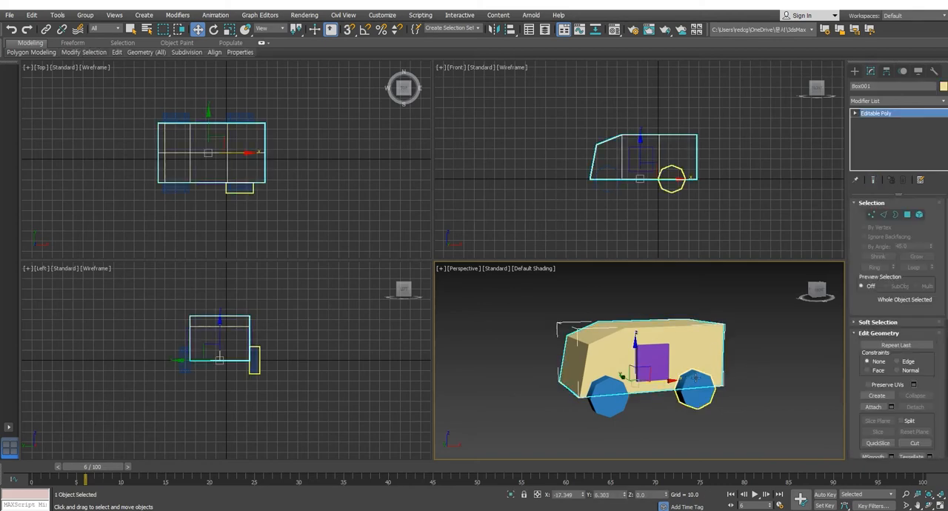
pyautogui.moveTo(650, 374); pyautogui.dragTo(753, 312)
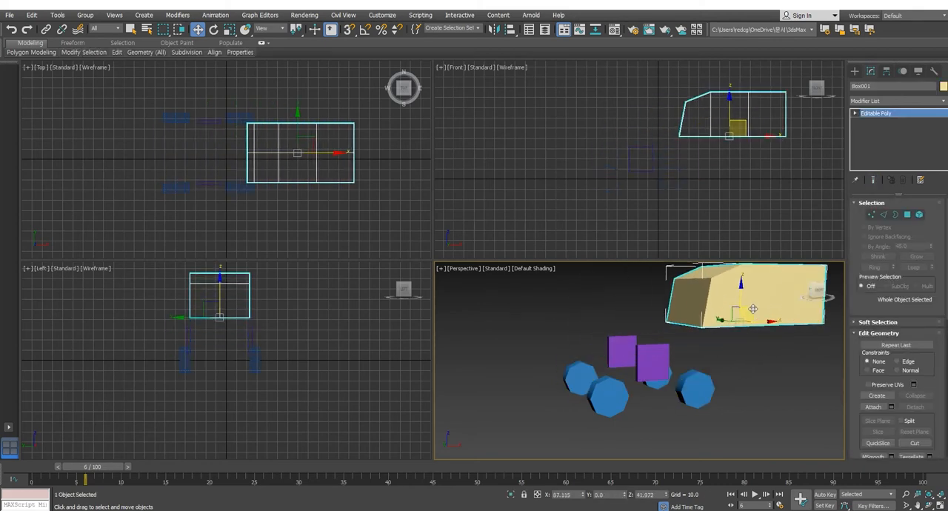
pyautogui.hotkey('ctrl', 'z')
# Step: Select the doors and wheels without the body, link them to the body again, and clear the selection
pyautogui.click(753, 407)
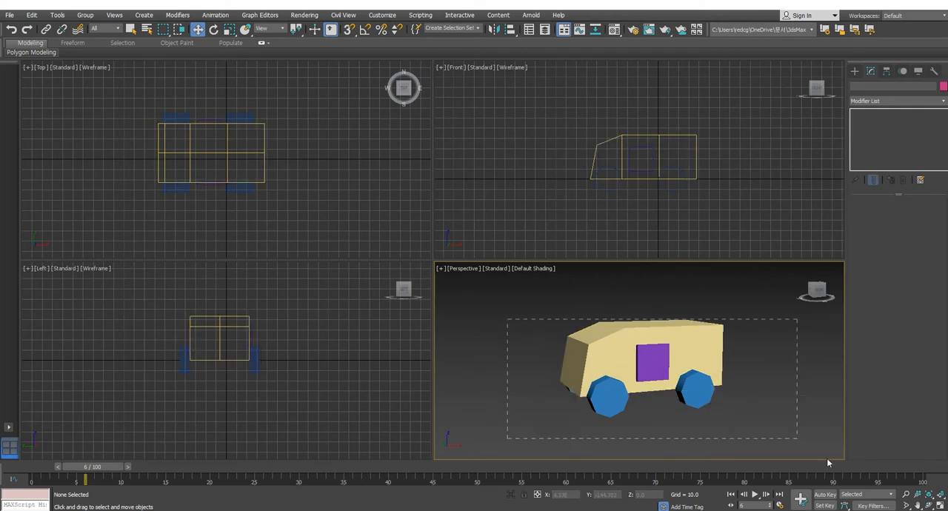
pyautogui.moveTo(828, 462); pyautogui.dragTo(822, 456)
pyautogui.keyDown('alt'); pyautogui.click(693, 351); pyautogui.keyUp('alt')
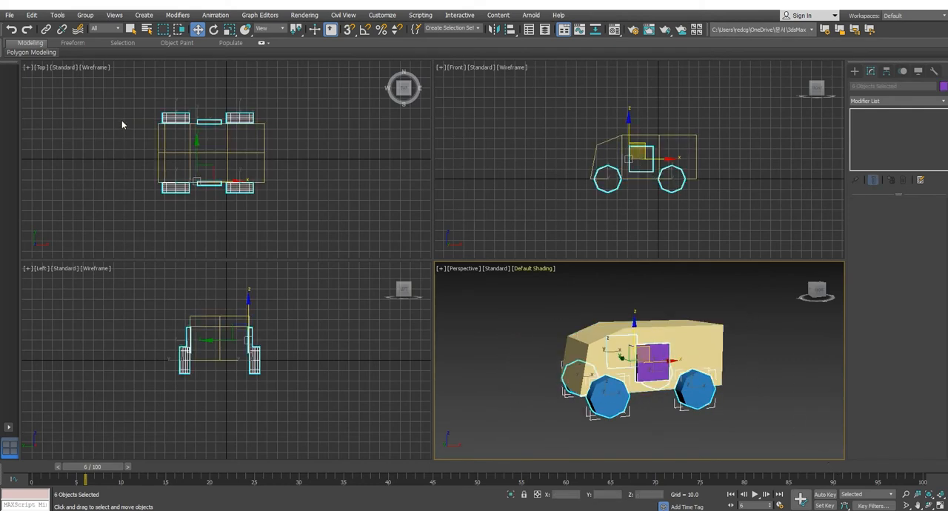
pyautogui.click(46, 29)
pyautogui.click(698, 166)
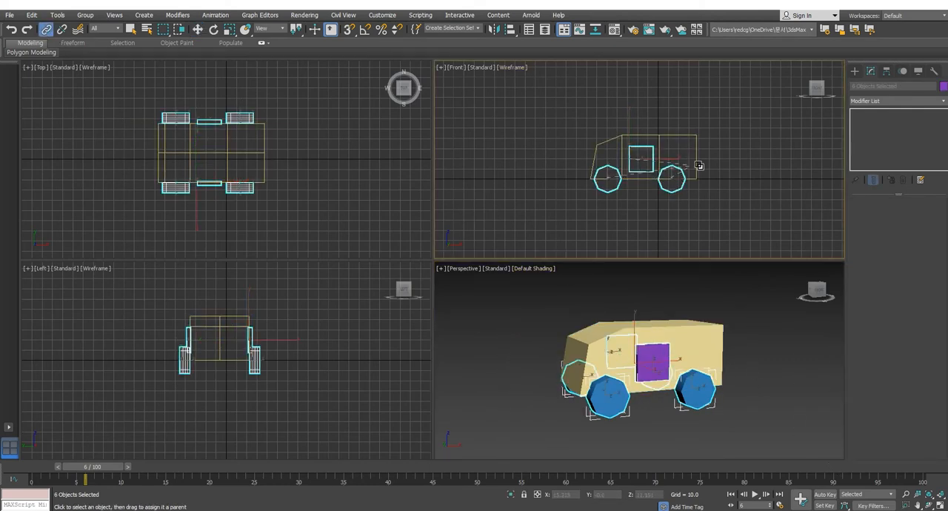
pyautogui.moveTo(698, 166); pyautogui.dragTo(700, 142)
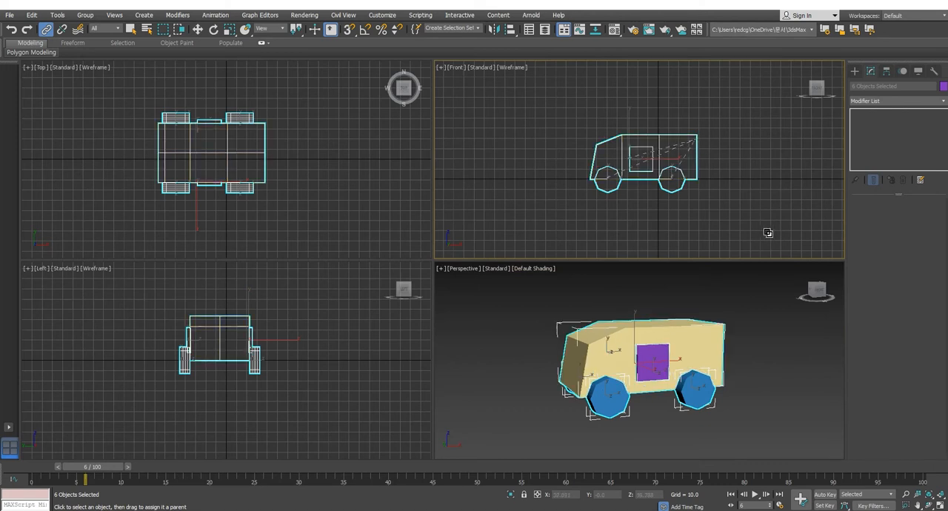
pyautogui.click(198, 28)
pyautogui.click(753, 328)
pyautogui.moveTo(788, 370); pyautogui.dragTo(785, 375, button='middle')
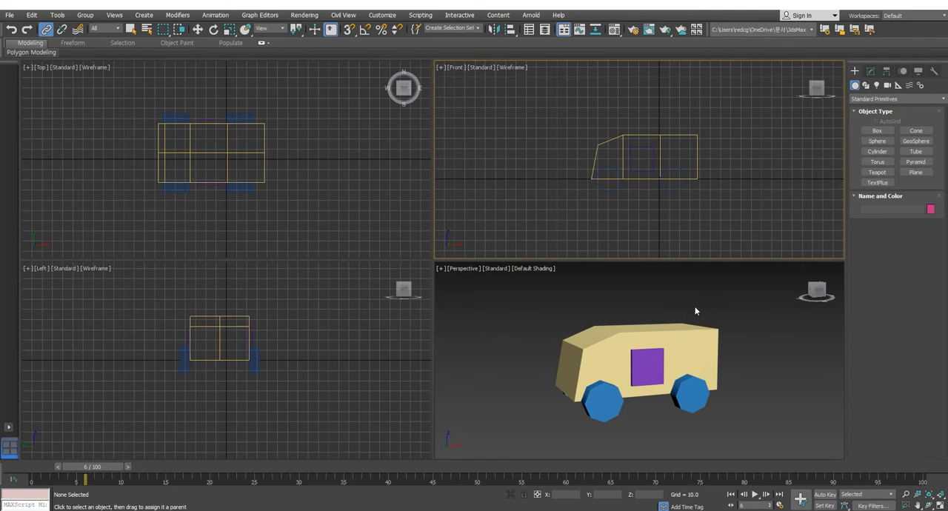
# Step: Activate the Move tool with nothing selected and examine the assembled vehicle in the Front and Perspective views
pyautogui.moveTo(706, 343); pyautogui.dragTo(700, 338, button='middle')
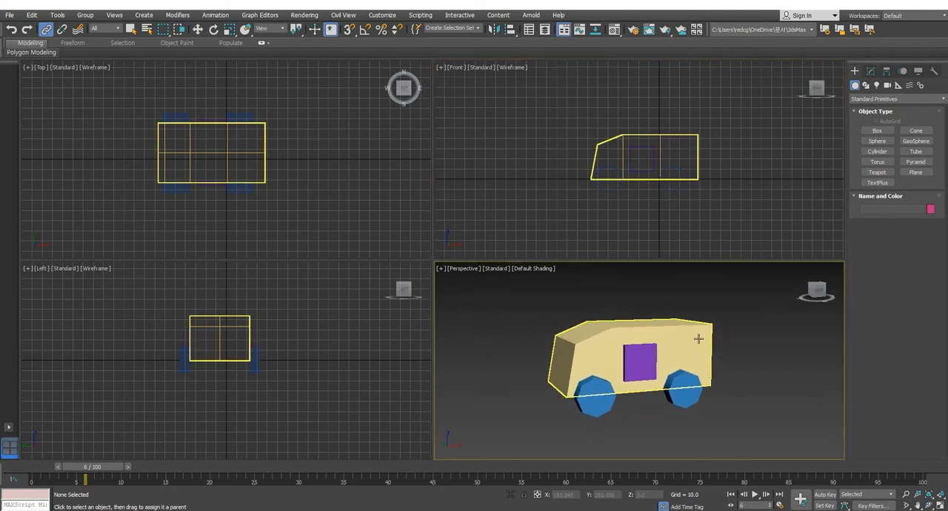
pyautogui.moveTo(662, 224)
pyautogui.mouseDown(button='middle')
pyautogui.moveTo(637, 219)
pyautogui.moveTo(668, 223)
pyautogui.mouseUp(button='middle')
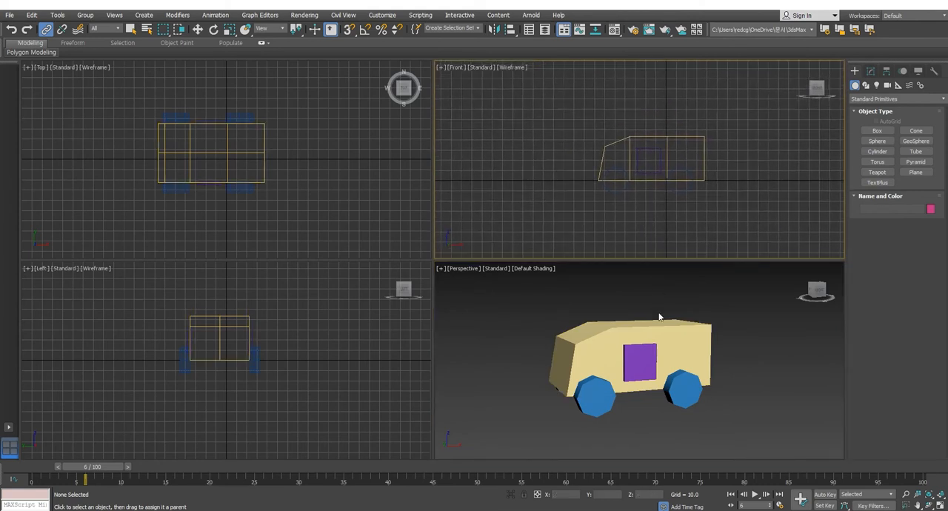
pyautogui.moveTo(659, 299); pyautogui.dragTo(660, 303, button='middle')
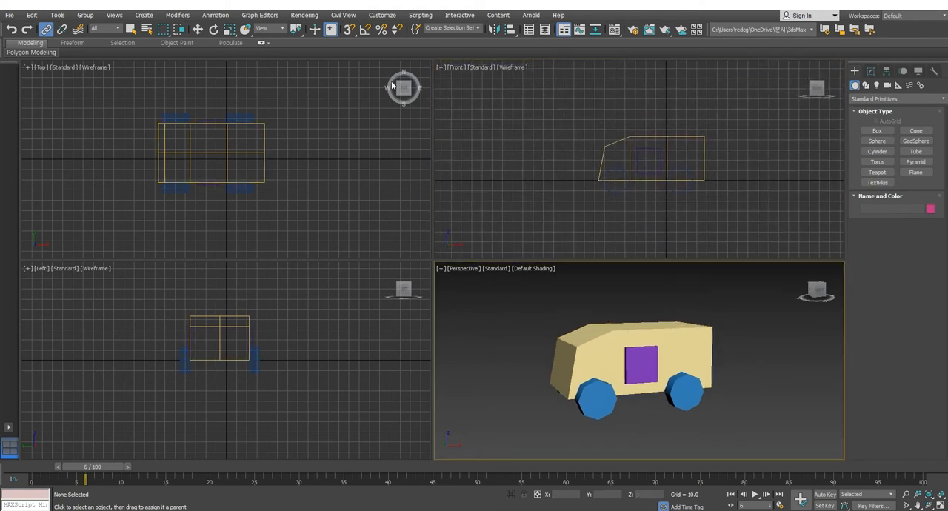
pyautogui.press('w')
pyautogui.moveTo(685, 222); pyautogui.dragTo(711, 213, button='middle')
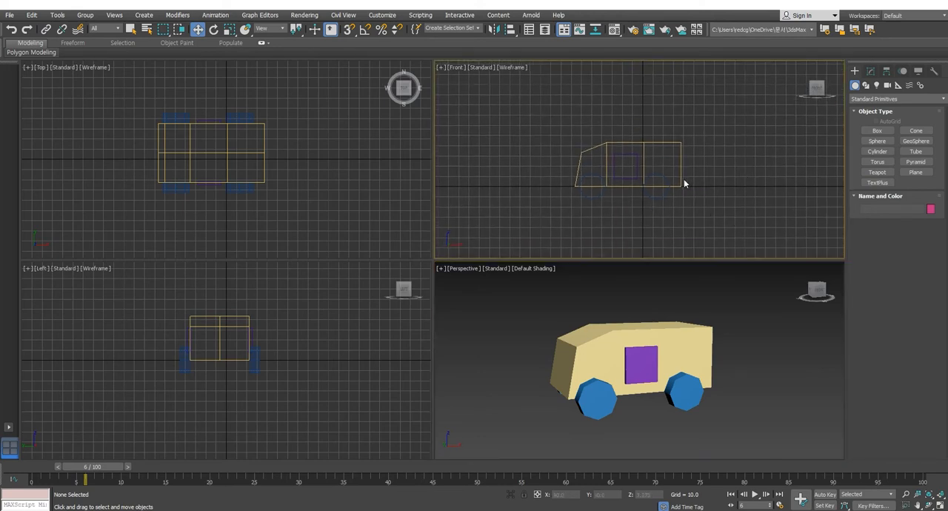
pyautogui.scroll(3, 684, 183)
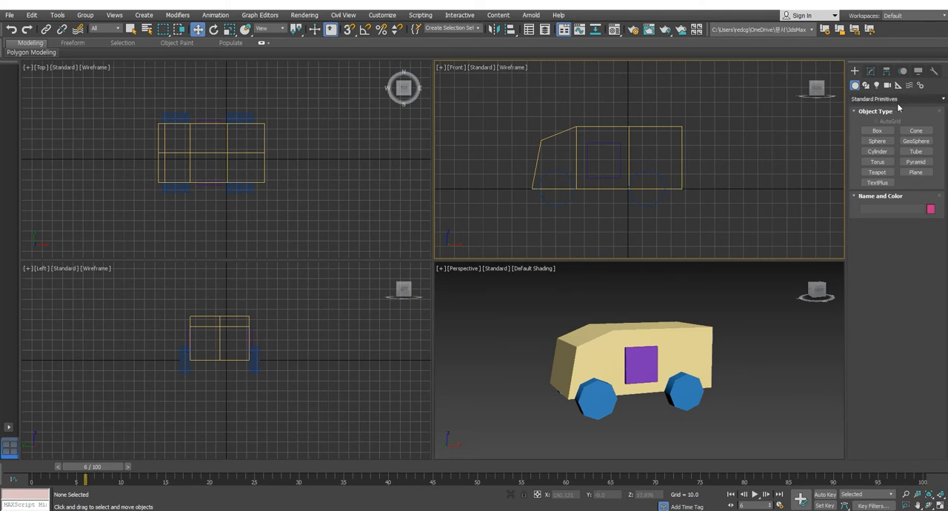
pyautogui.moveTo(748, 153); pyautogui.dragTo(757, 158, button='middle')
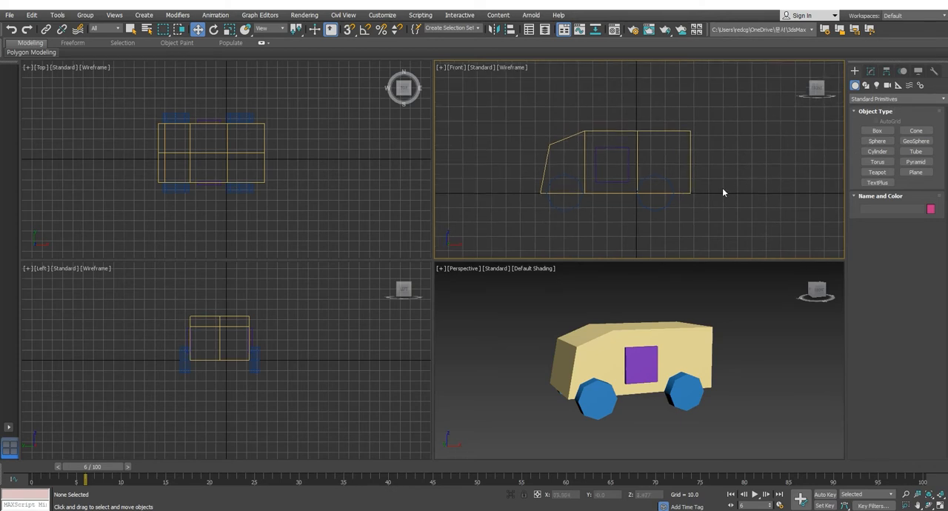
pyautogui.moveTo(741, 330); pyautogui.dragTo(746, 330, button='middle')
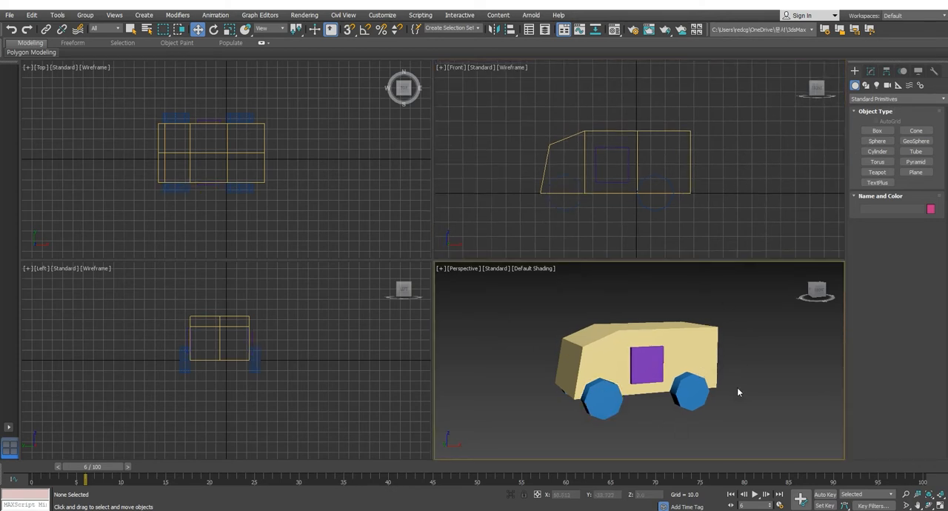
# Step: Compare the wireframe and shaded displays of the vehicle in the Perspective view
pyautogui.click(701, 407)
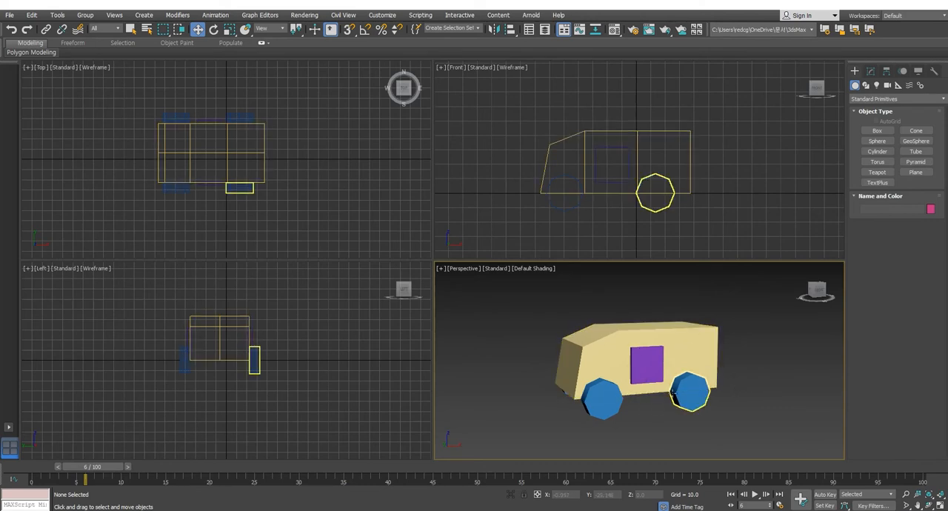
pyautogui.click(671, 359)
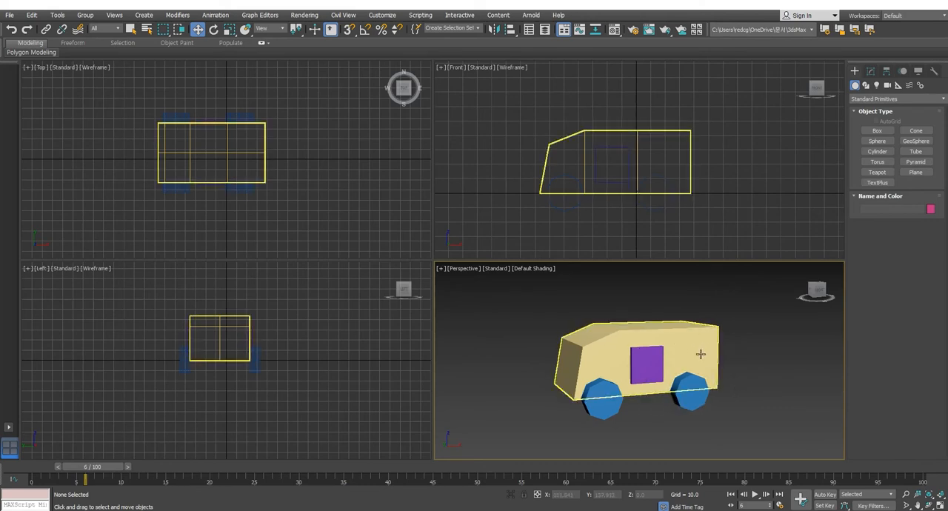
pyautogui.press('F3')
pyautogui.press('F3')
pyautogui.press('F3')
pyautogui.press('F3')
pyautogui.press('F3')
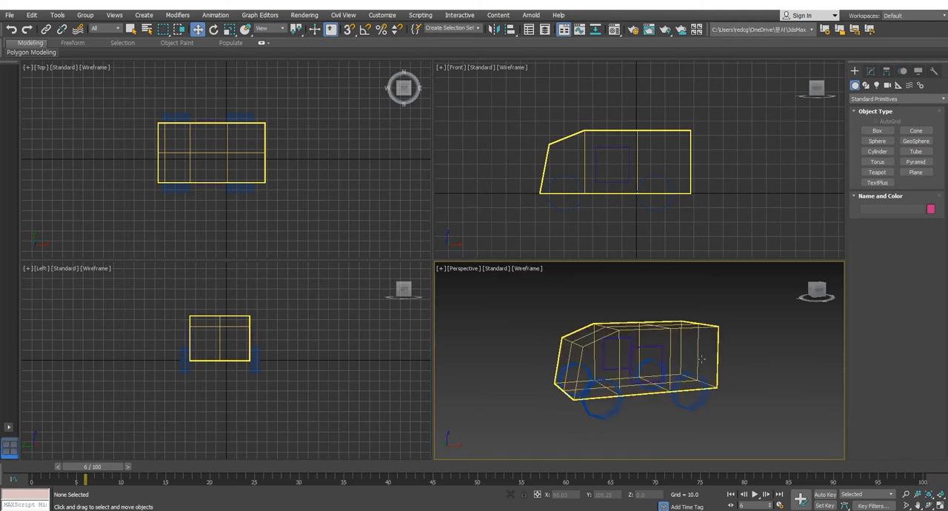
pyautogui.press('F3')
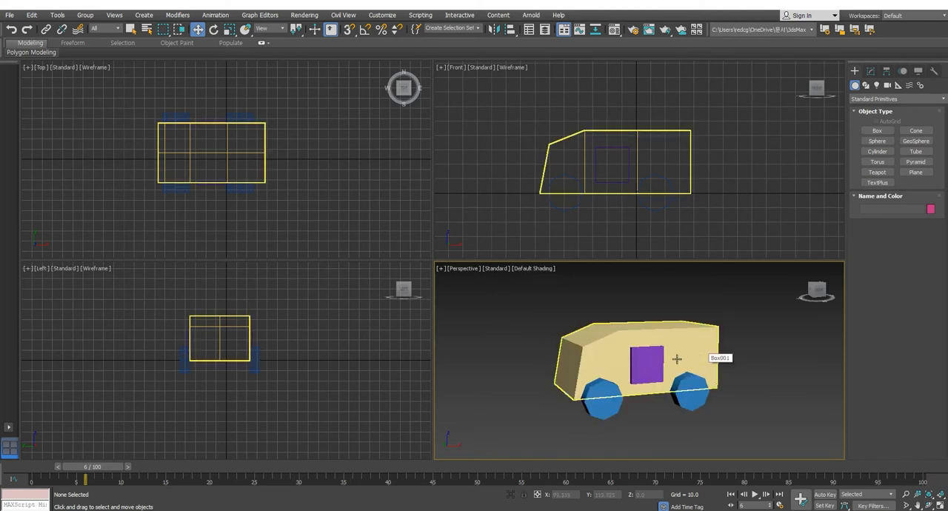
# Step: Turn on Edged Faces in the Perspective view, check the body in both shading modes, and clear the selection
pyautogui.press('F4')
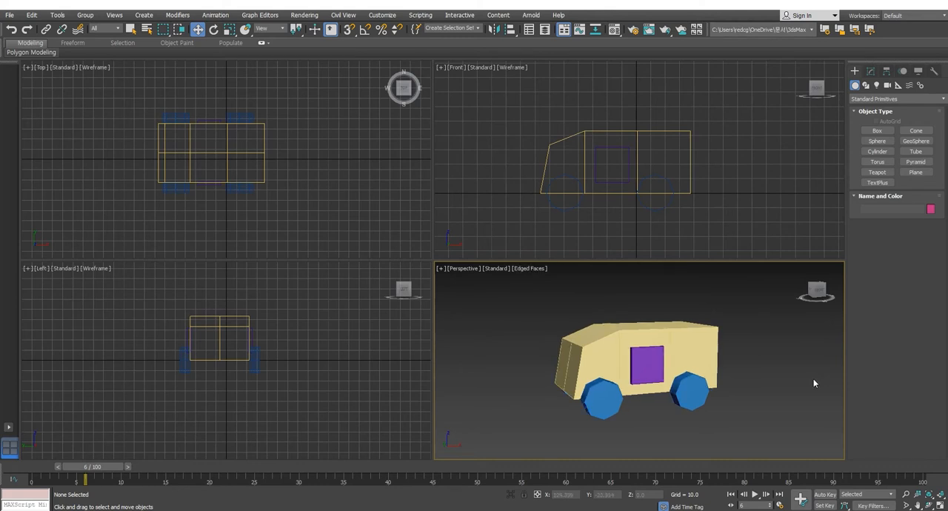
pyautogui.click(669, 346)
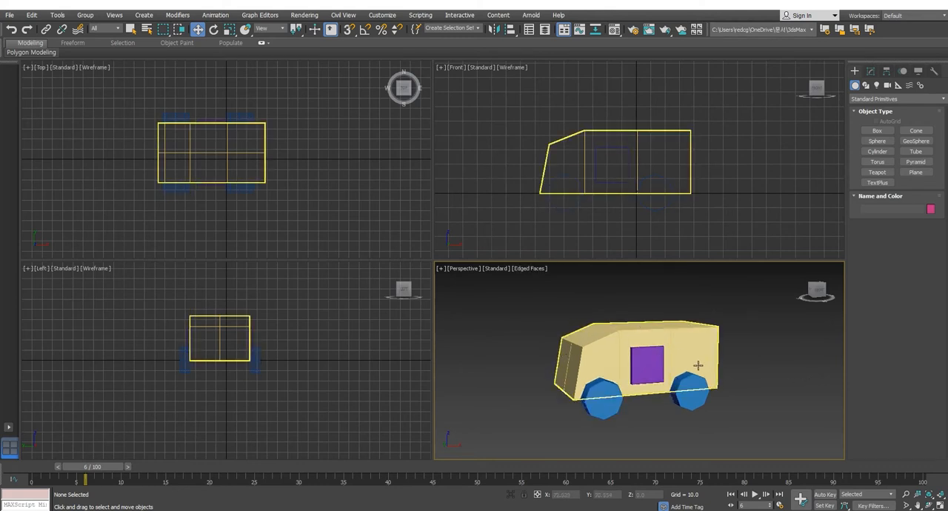
pyautogui.click(684, 346)
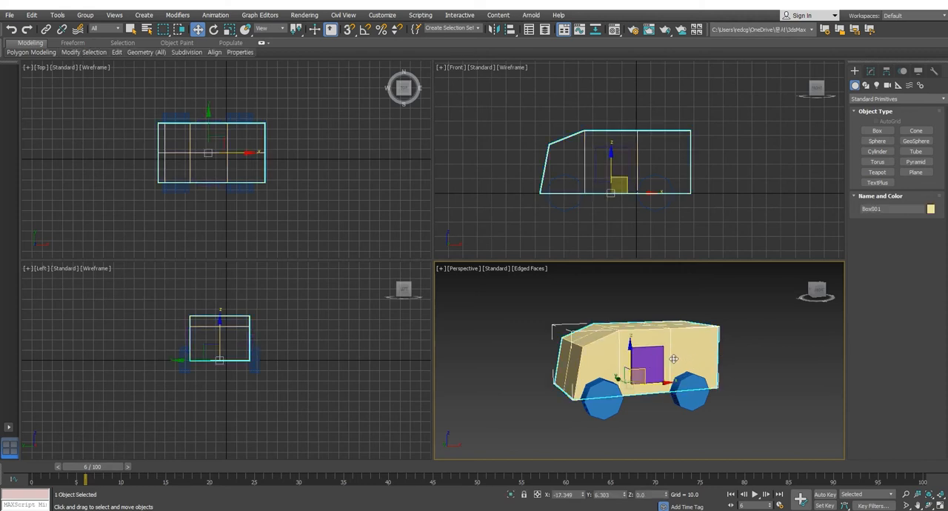
pyautogui.press('F3')
pyautogui.press('F3')
pyautogui.click(748, 357)
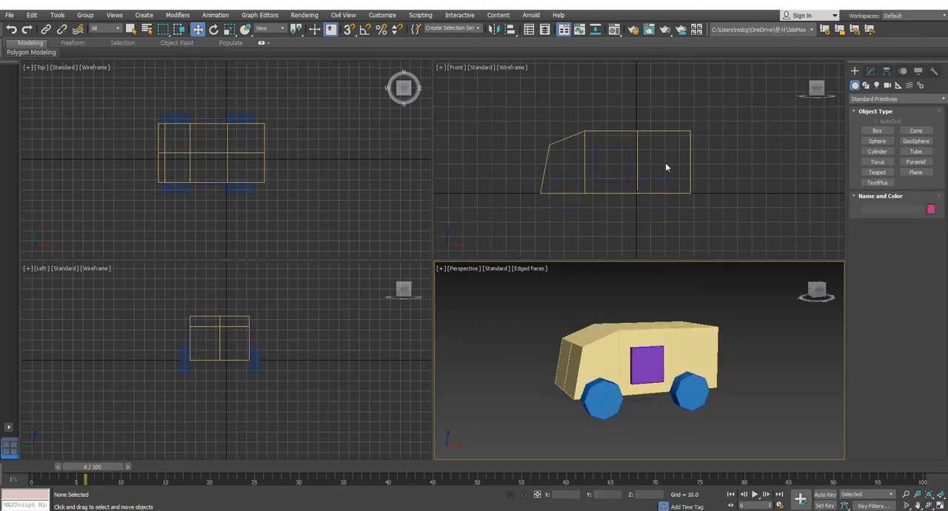
# Step: Draw a trial sphere with a radius of about 7 behind the vehicle in the Front view, and delete it
pyautogui.click(877, 141)
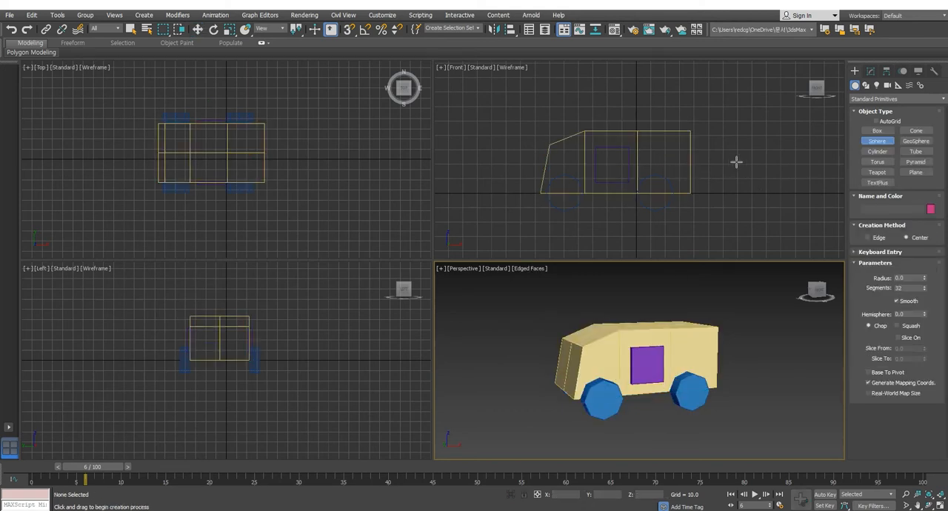
pyautogui.moveTo(727, 157); pyautogui.dragTo(732, 164)
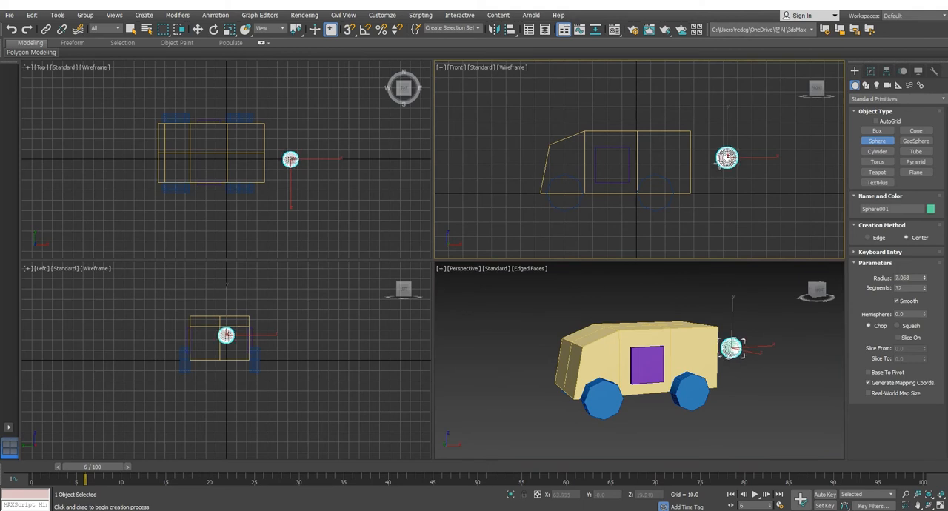
pyautogui.click(198, 29)
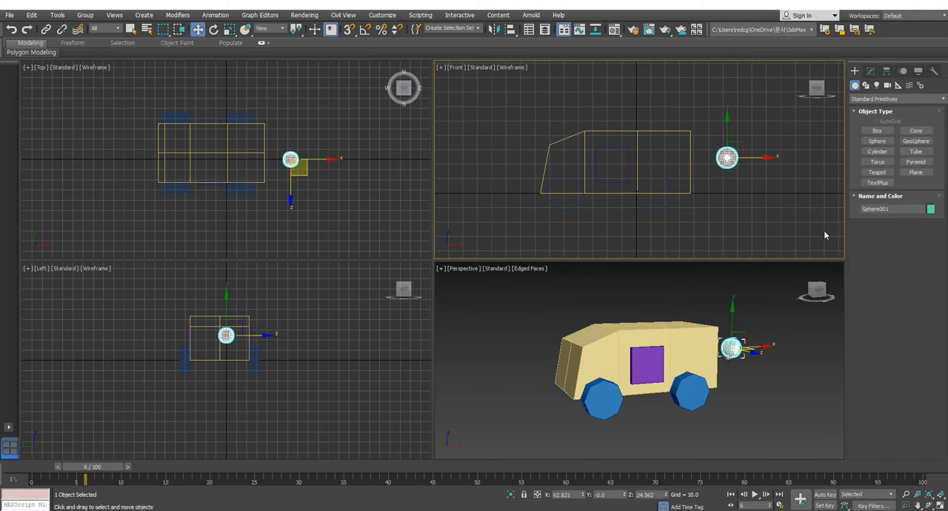
pyautogui.click(764, 184)
pyautogui.click(734, 152)
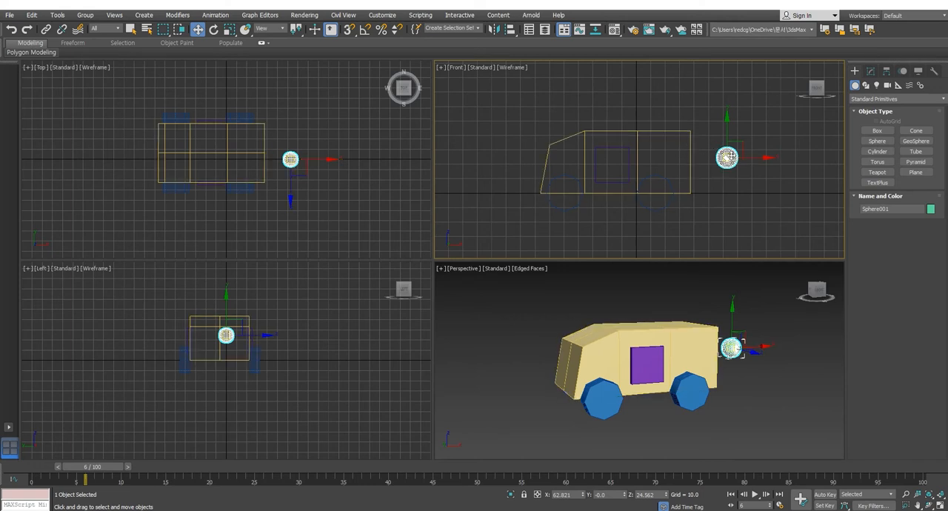
pyautogui.press('Delete')
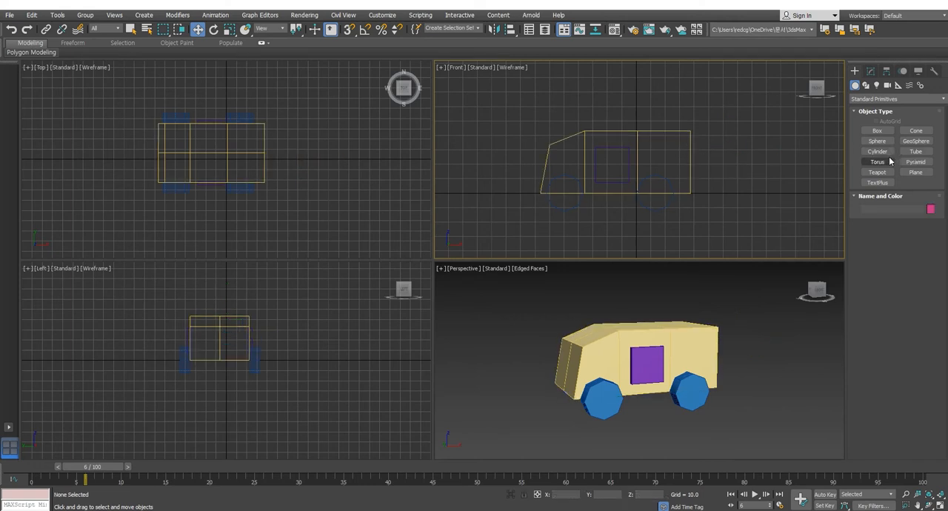
pyautogui.click(879, 131)
pyautogui.moveTo(692, 140); pyautogui.dragTo(698, 179)
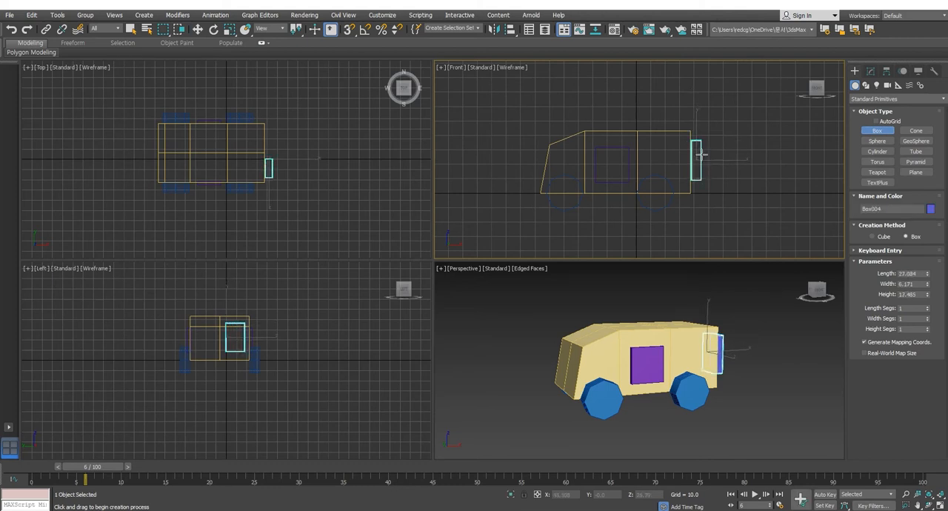
pyautogui.rightClick(712, 161)
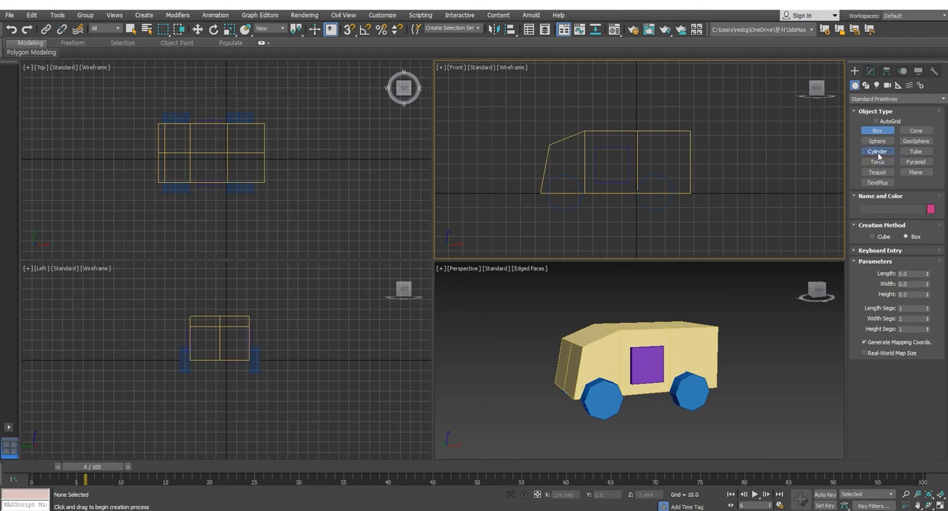
# Step: Create a cylinder with a radius of about 11 and a height of about 8.7, centred on the body in the Left view
pyautogui.click(877, 151)
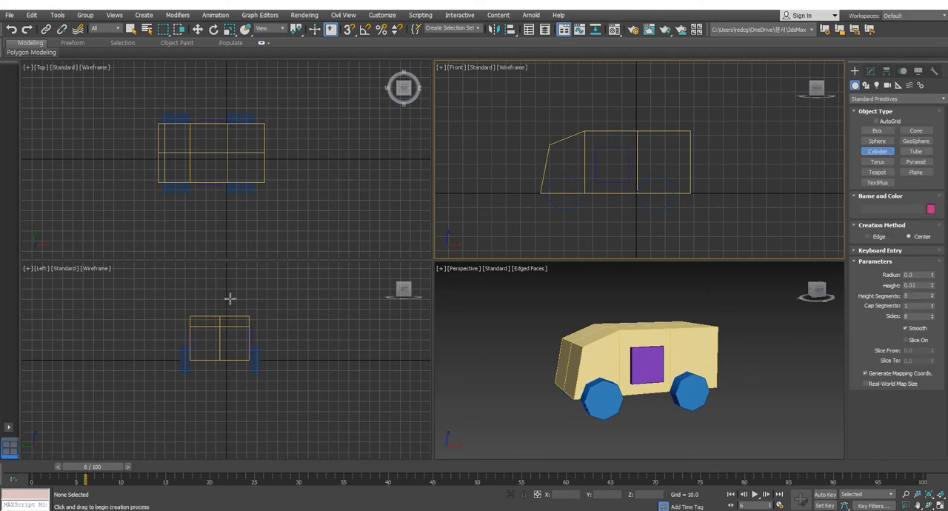
pyautogui.click(219, 339)
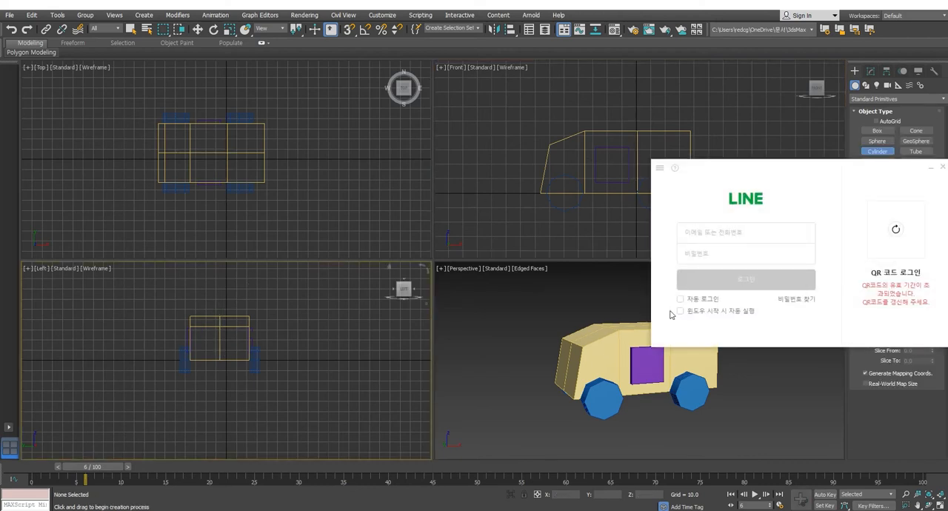
pyautogui.moveTo(832, 170); pyautogui.dragTo(947, 190)
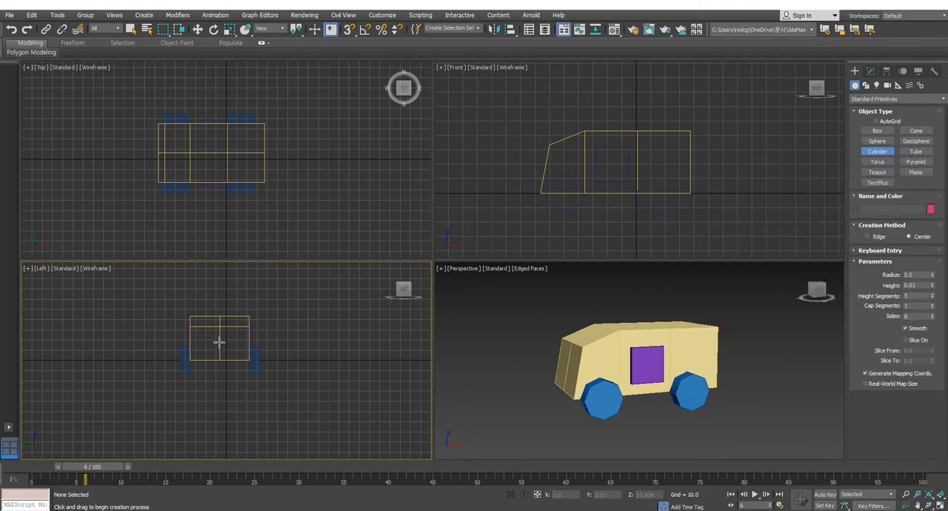
pyautogui.moveTo(219, 342); pyautogui.dragTo(224, 353)
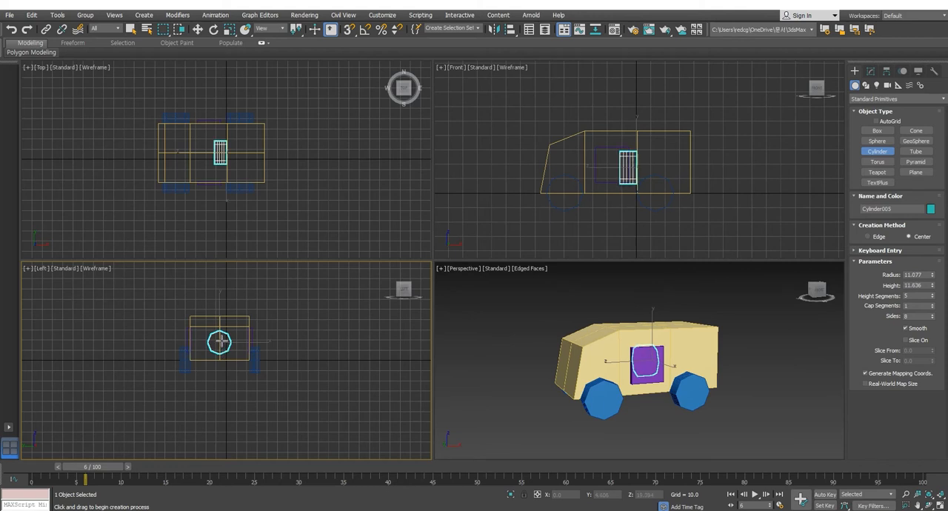
# Step: Move the new cylinder about 47 units along X so it sits at the rear of the body
pyautogui.click(198, 29)
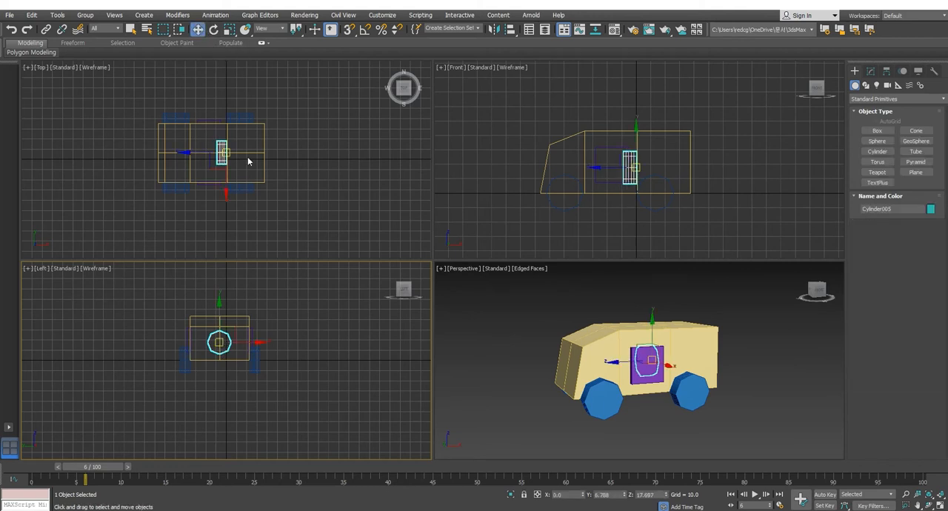
pyautogui.rightClick(240, 321)
pyautogui.rightClick(254, 200)
pyautogui.rightClick(254, 163)
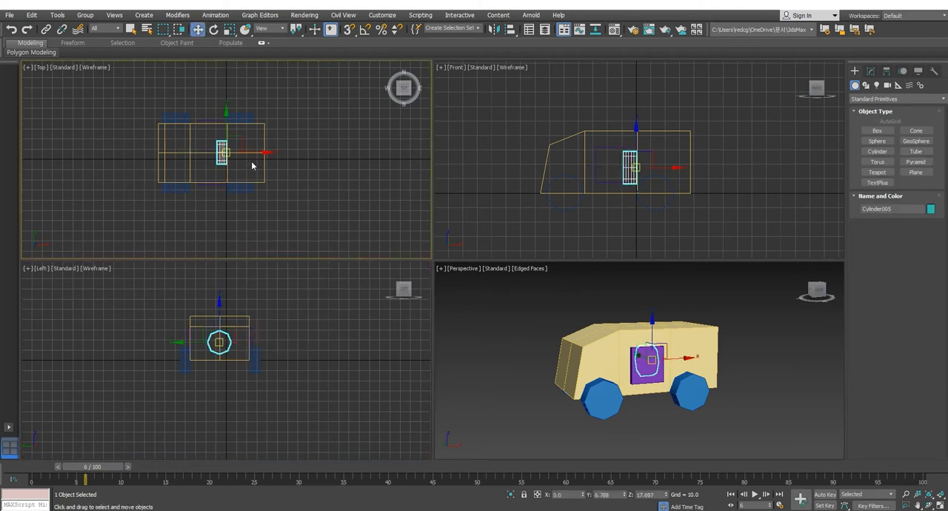
pyautogui.moveTo(248, 152); pyautogui.dragTo(297, 151)
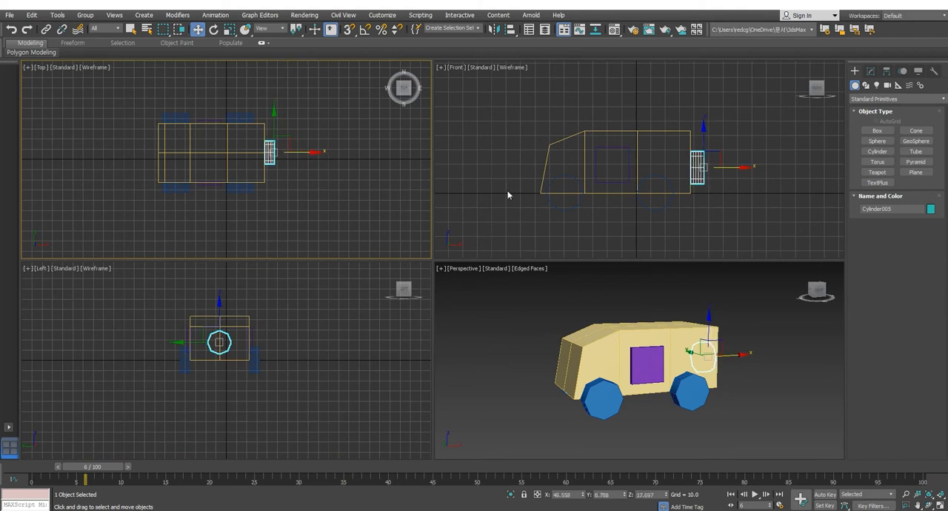
# Step: Set the rear cylinder's height segments to 1 and clear the selection
pyautogui.keyDown('alt'); pyautogui.moveTo(727, 382); pyautogui.dragTo(696, 361, button='middle'); pyautogui.keyUp('alt')
pyautogui.click(870, 71)
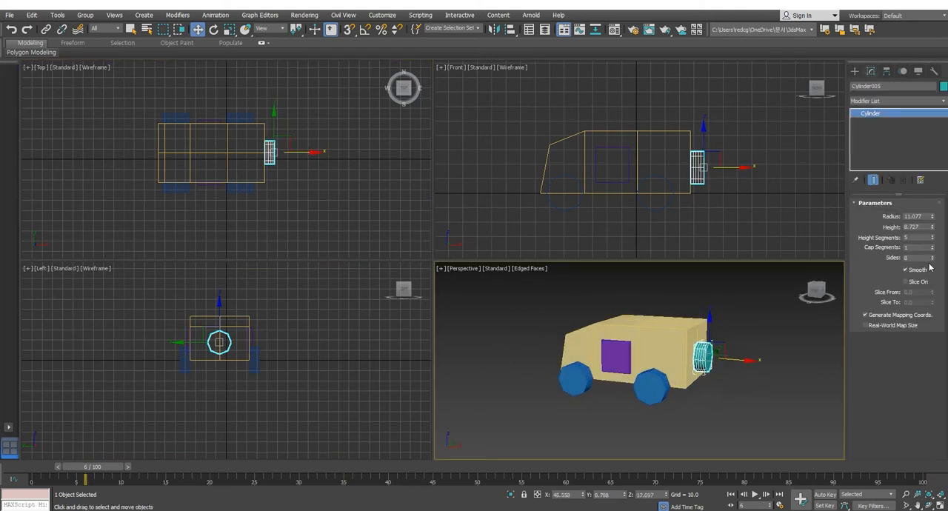
pyautogui.moveTo(933, 239); pyautogui.dragTo(933, 253)
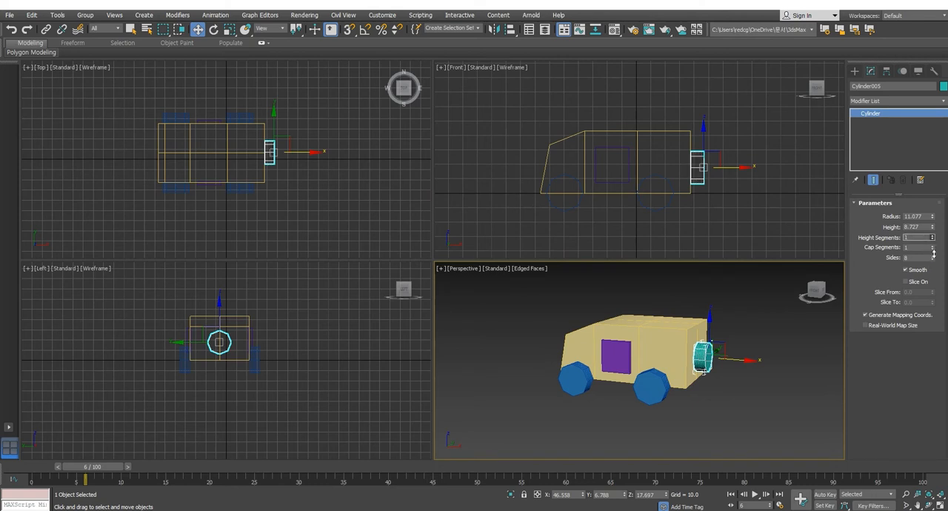
pyautogui.keyDown('alt'); pyautogui.moveTo(611, 383); pyautogui.dragTo(714, 339, button='middle'); pyautogui.keyUp('alt')
pyautogui.click(715, 194)
pyautogui.scroll(4, 653, 160)
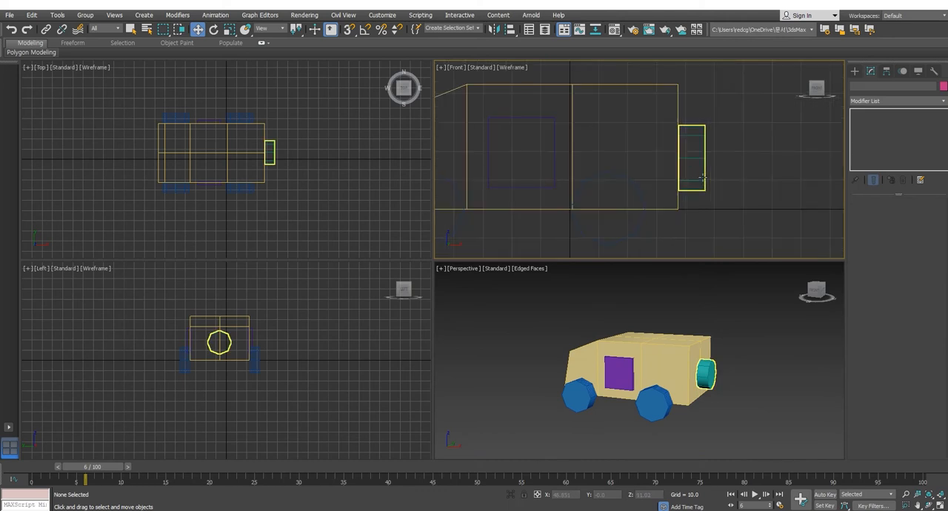
# Step: Reduce the rear cylinder's height and shift it along X until it sits flush against the body
pyautogui.click(748, 172)
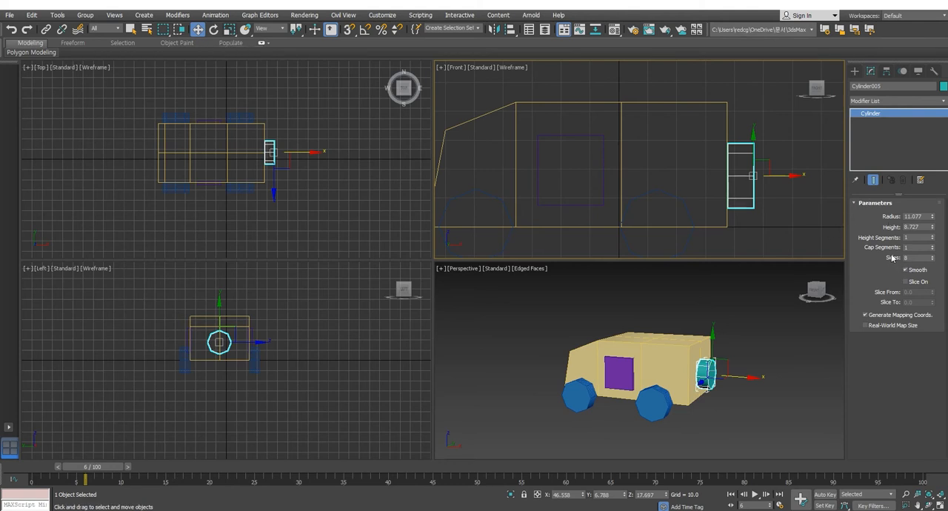
pyautogui.moveTo(931, 228); pyautogui.dragTo(932, 242)
pyautogui.moveTo(780, 175); pyautogui.dragTo(770, 175)
# Step: Move the rear cylinder's pivot to its face touching the body and align the pivot to the world axes
pyautogui.click(886, 70)
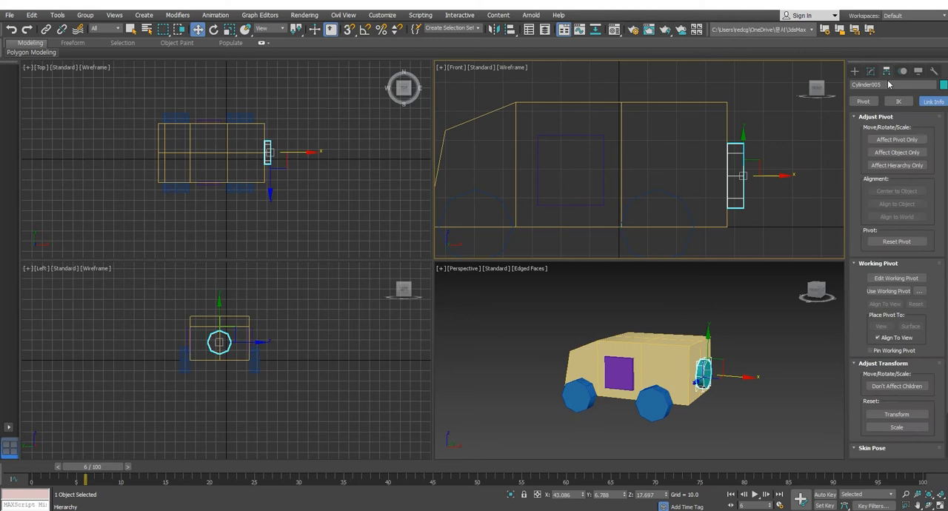
pyautogui.click(896, 139)
pyautogui.moveTo(768, 177); pyautogui.dragTo(752, 176)
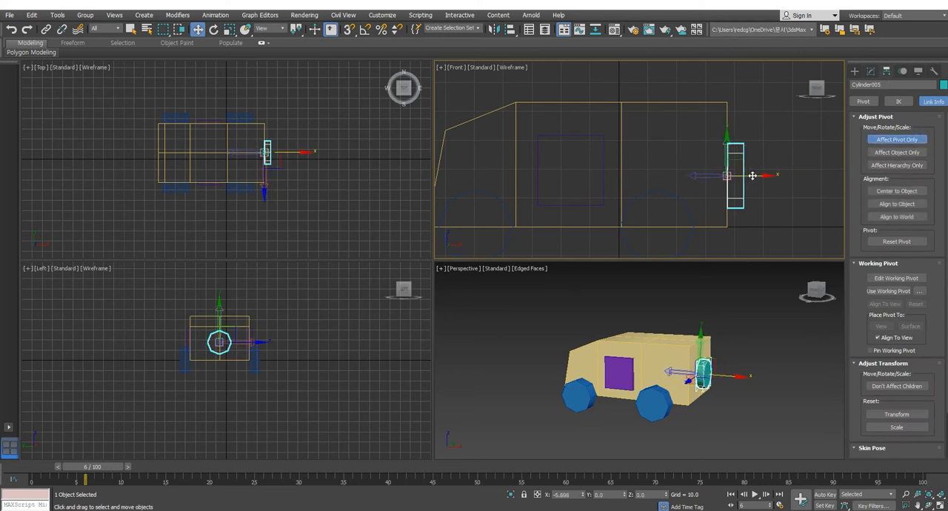
pyautogui.rightClick(480, 366)
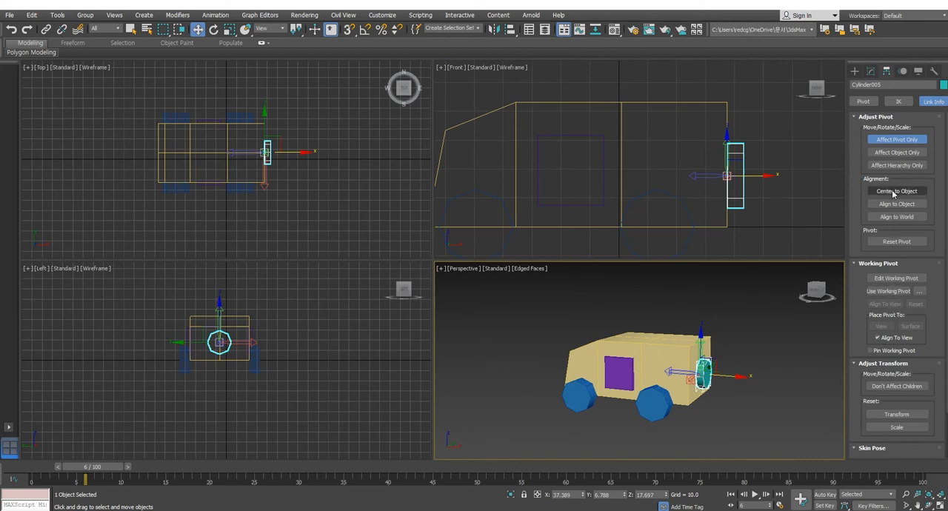
pyautogui.click(893, 216)
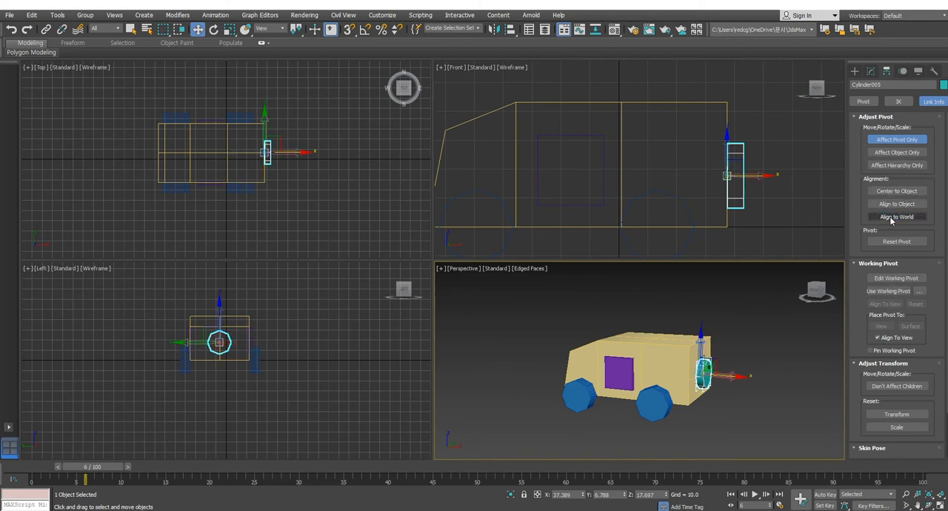
pyautogui.click(896, 140)
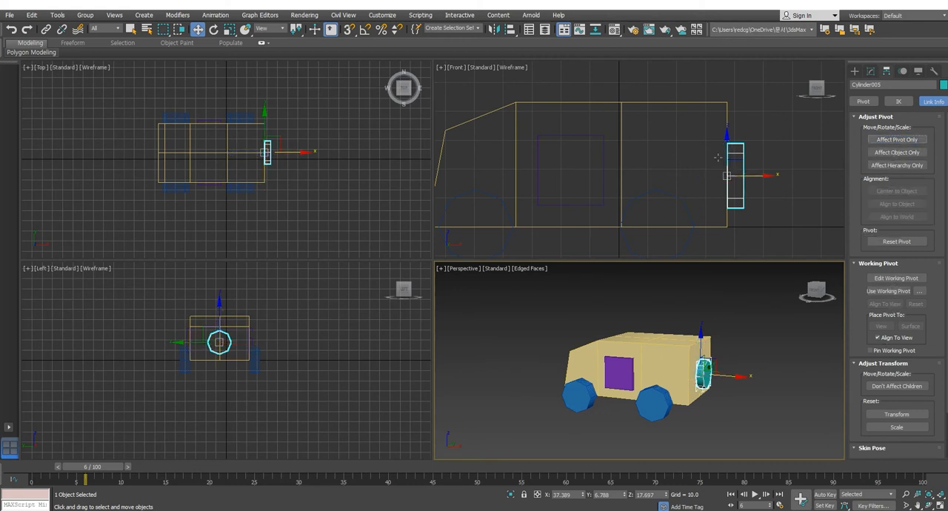
# Step: Link the rear cylinder to the vehicle body as its parent
pyautogui.click(673, 85)
pyautogui.moveTo(741, 174); pyautogui.dragTo(740, 176)
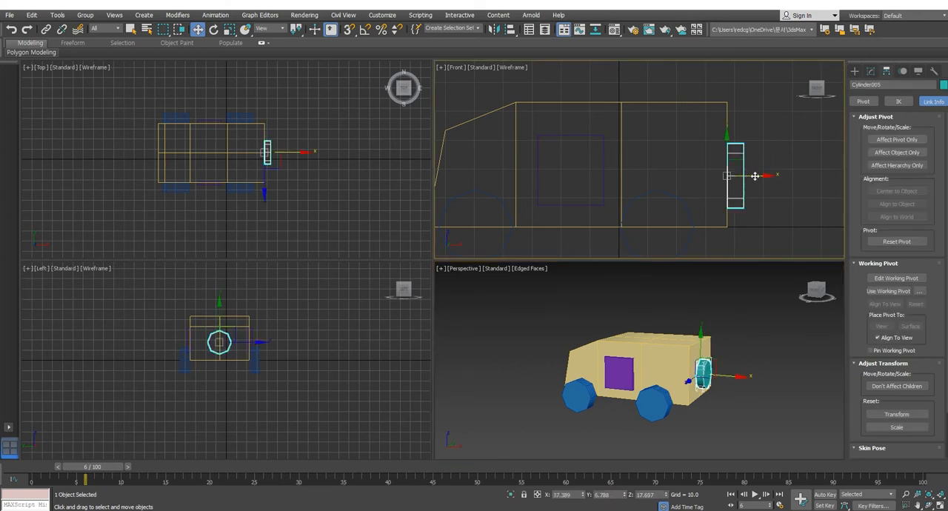
pyautogui.moveTo(768, 183); pyautogui.dragTo(780, 180, button='middle')
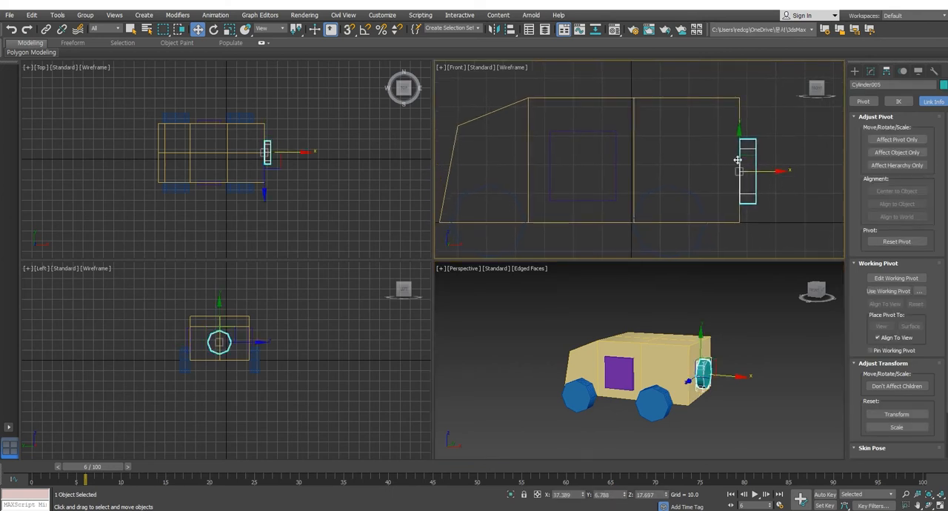
pyautogui.click(46, 29)
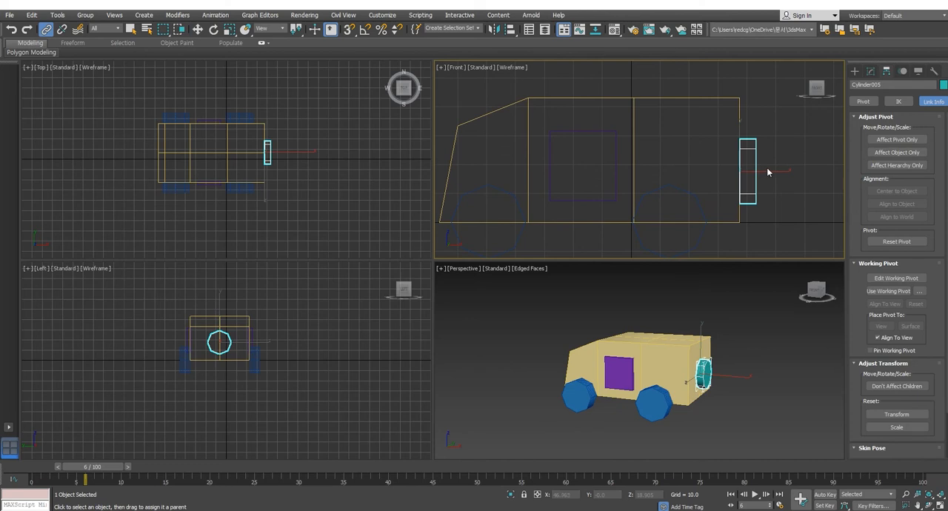
pyautogui.moveTo(756, 148); pyautogui.dragTo(677, 133)
pyautogui.moveTo(686, 134); pyautogui.dragTo(745, 118)
pyautogui.moveTo(684, 134)
pyautogui.mouseDown()
pyautogui.moveTo(743, 115)
pyautogui.moveTo(688, 137)
pyautogui.mouseUp()
pyautogui.press('F3')
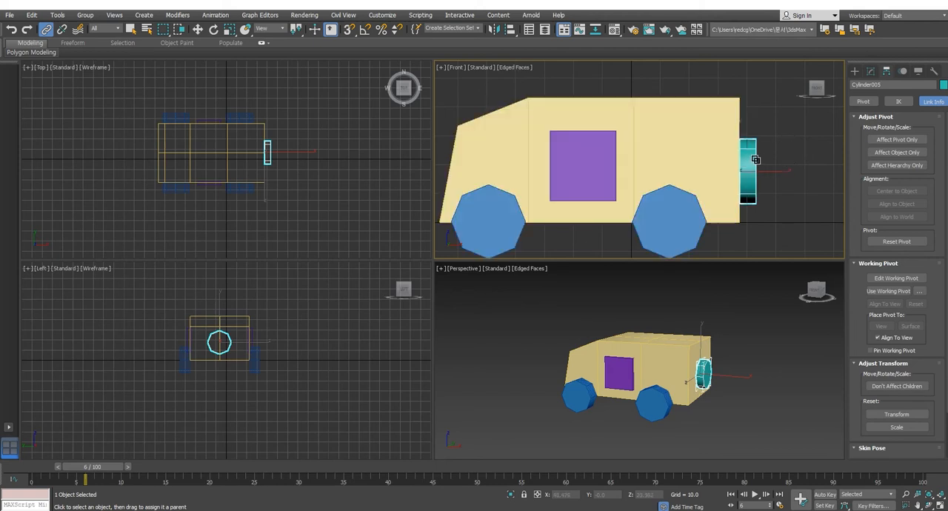
pyautogui.moveTo(756, 160); pyautogui.dragTo(677, 126)
pyautogui.press('F3')
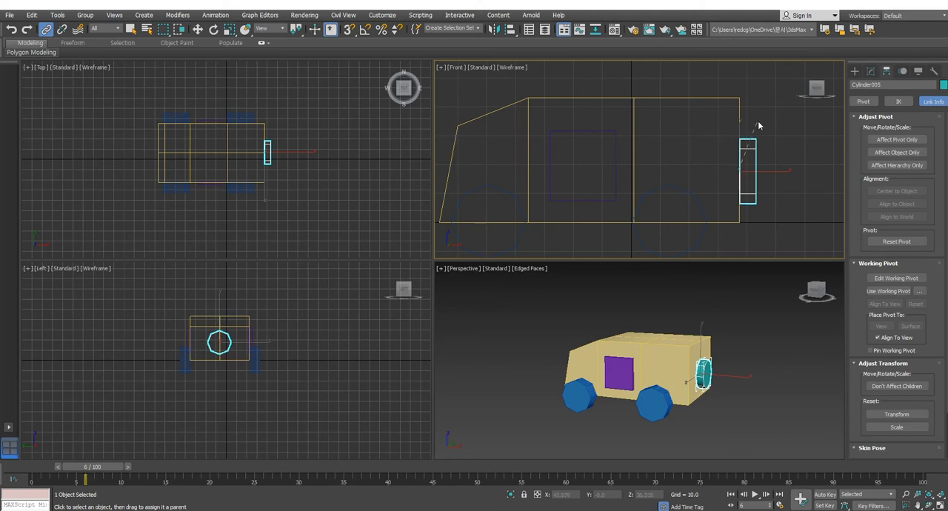
pyautogui.moveTo(754, 148); pyautogui.dragTo(743, 106)
pyautogui.click(198, 29)
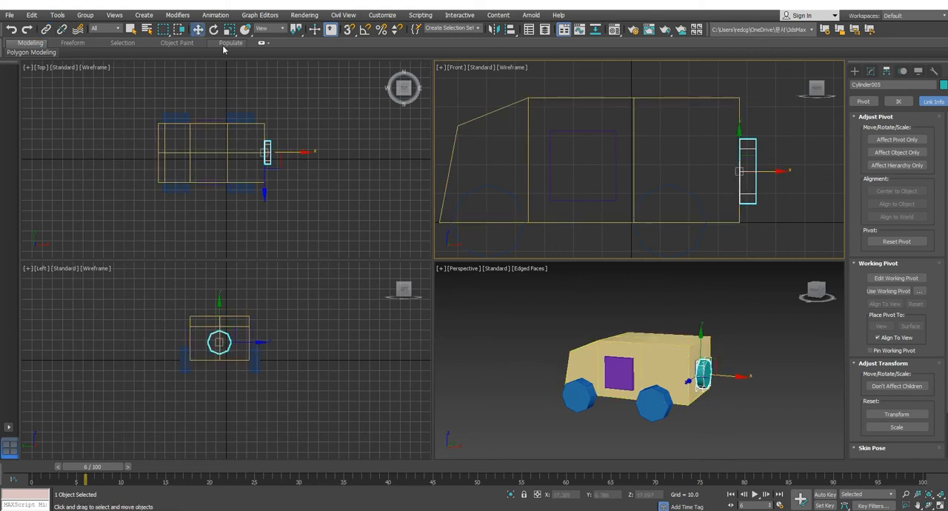
# Step: Clear the selection and examine the assembled vehicle from the side and front in the perspective and front views
pyautogui.click(748, 416)
pyautogui.keyDown('alt'); pyautogui.moveTo(674, 415); pyautogui.dragTo(722, 406, button='middle'); pyautogui.keyUp('alt')
pyautogui.moveTo(694, 405)
pyautogui.keyDown('alt'); pyautogui.mouseDown(button='middle')
pyautogui.moveTo(632, 397)
pyautogui.moveTo(694, 394)
pyautogui.mouseUp(button='middle'); pyautogui.keyUp('alt')
pyautogui.moveTo(635, 387); pyautogui.dragTo(702, 372, button='middle')
pyautogui.scroll(-3, 703, 386)
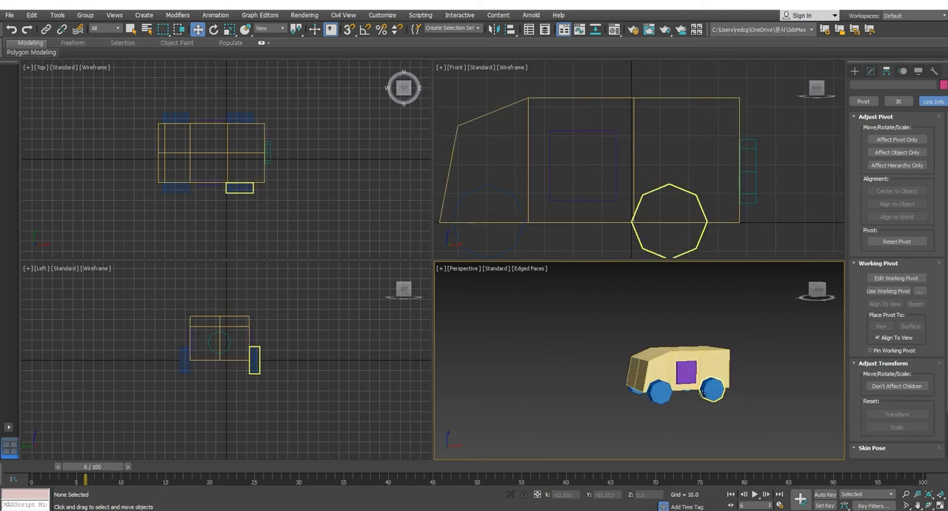
pyautogui.moveTo(714, 403); pyautogui.dragTo(715, 390, button='middle')
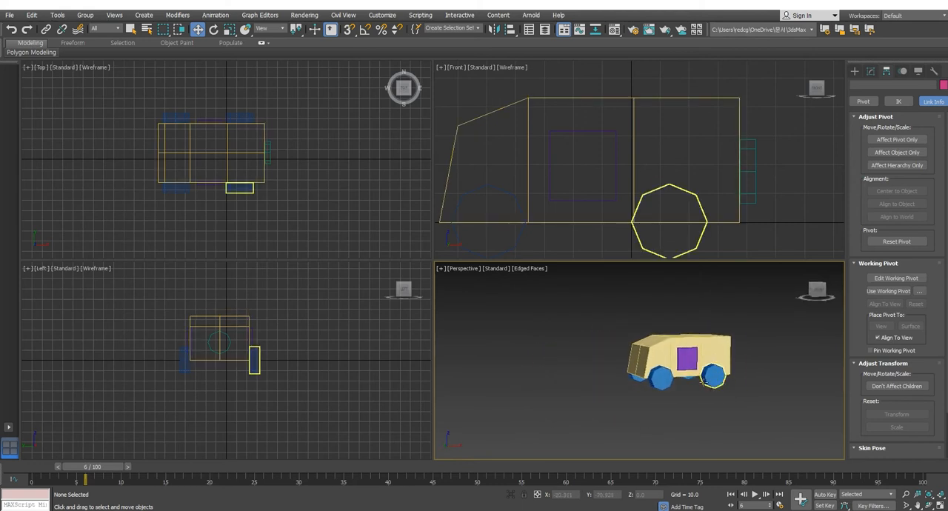
pyautogui.scroll(3, 612, 193)
pyautogui.scroll(-6, 699, 178)
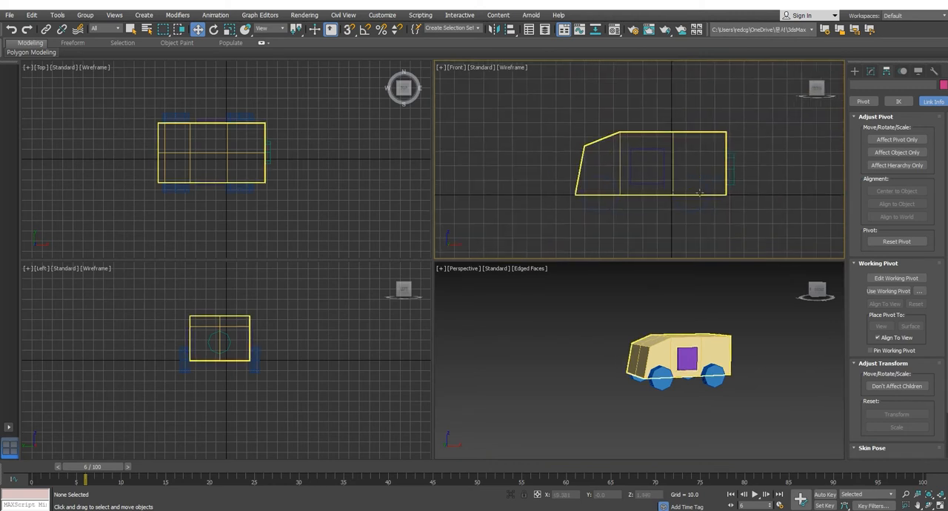
pyautogui.moveTo(703, 199); pyautogui.dragTo(700, 202, button='middle')
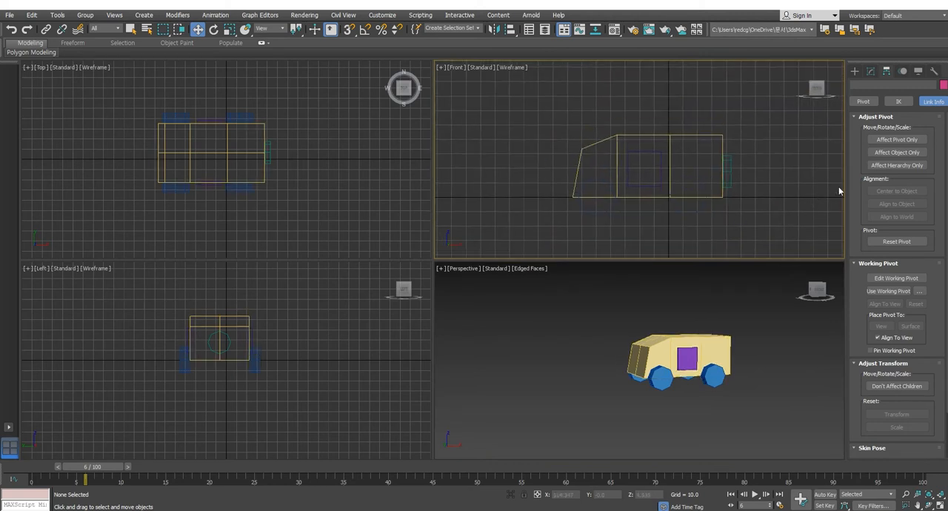
# Step: Create a dummy helper over the middle of the body in the top view and raise it to roof level, about Z 43
pyautogui.click(855, 70)
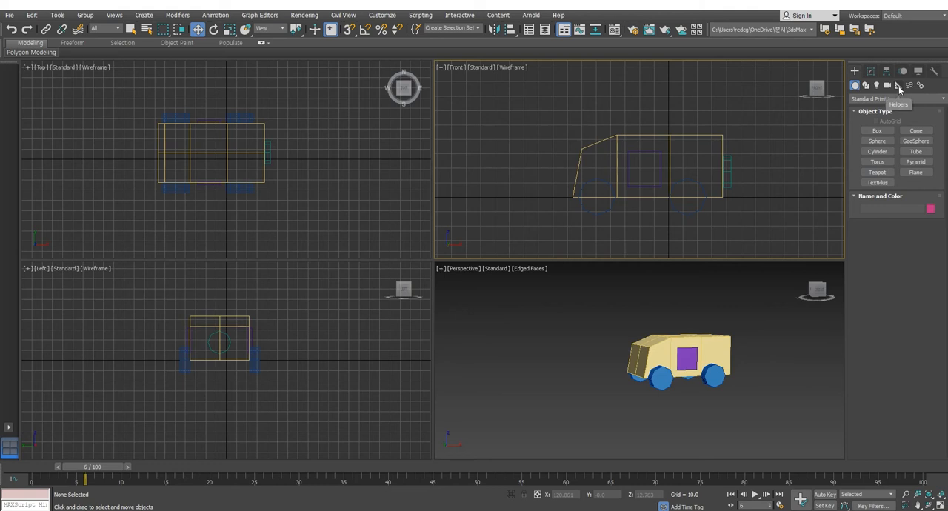
pyautogui.click(898, 86)
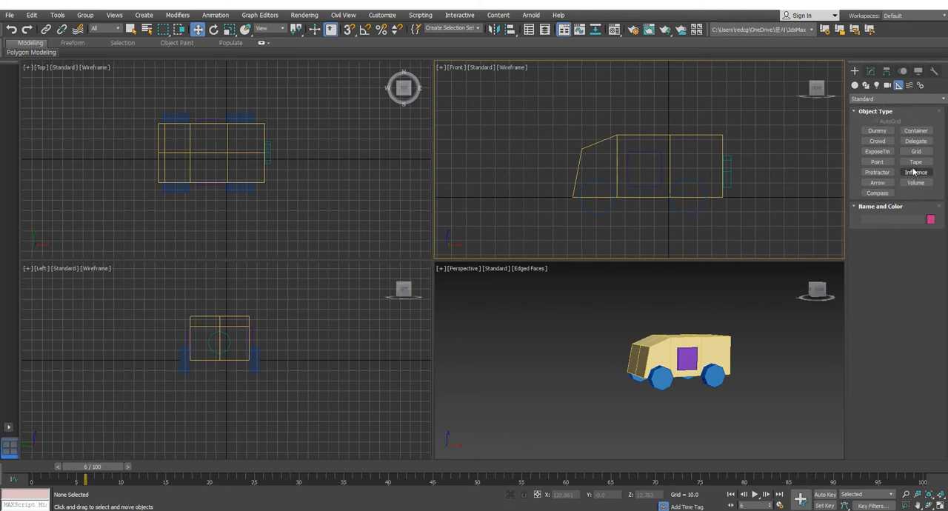
pyautogui.click(878, 131)
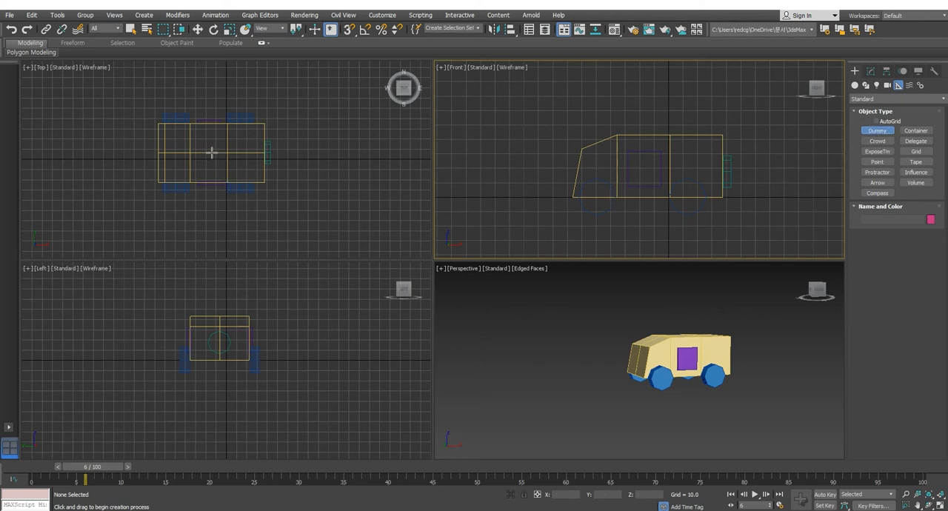
pyautogui.moveTo(212, 152); pyautogui.dragTo(222, 172)
pyautogui.click(198, 29)
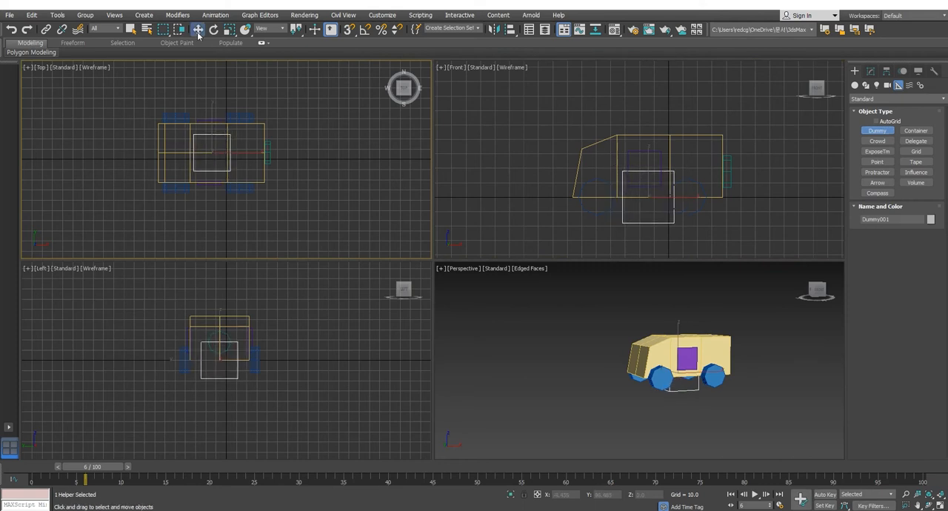
pyautogui.keyDown('alt'); pyautogui.moveTo(668, 337); pyautogui.dragTo(650, 317, button='middle'); pyautogui.keyUp('alt')
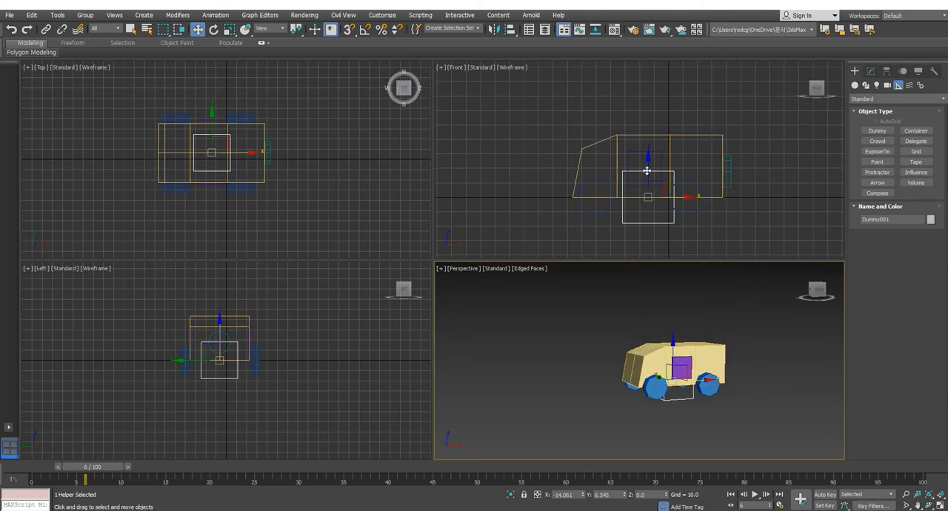
pyautogui.moveTo(646, 170); pyautogui.dragTo(658, 140)
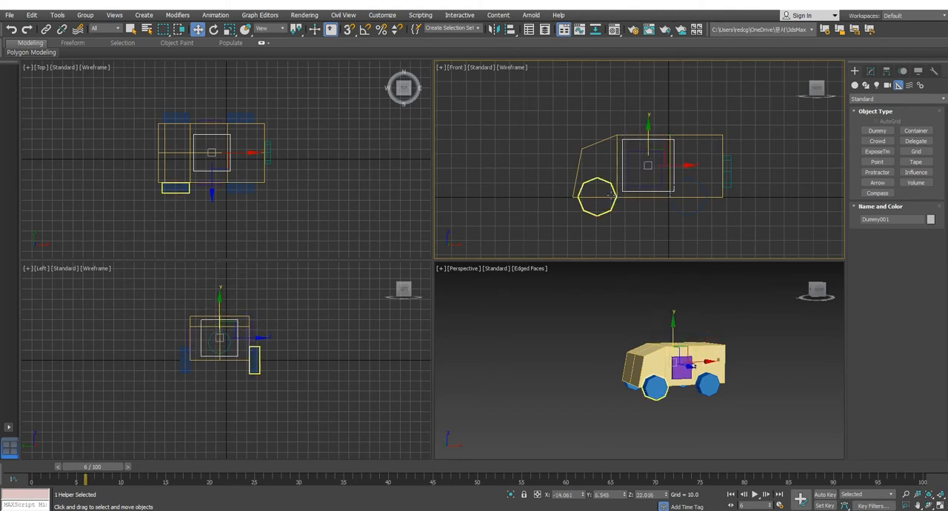
pyautogui.moveTo(679, 165); pyautogui.dragTo(671, 123)
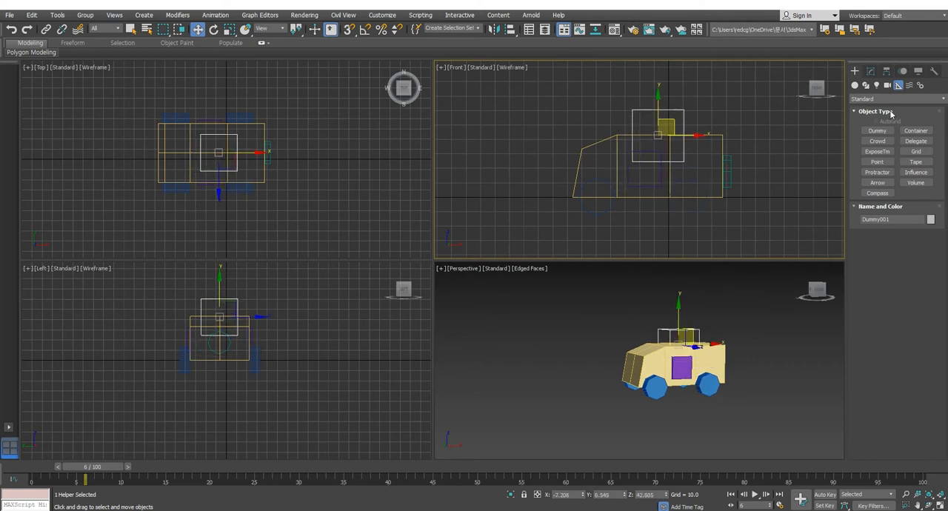
# Step: Hide and show the helpers and the geometry by category to tell the dummy apart from the vehicle parts
pyautogui.click(918, 70)
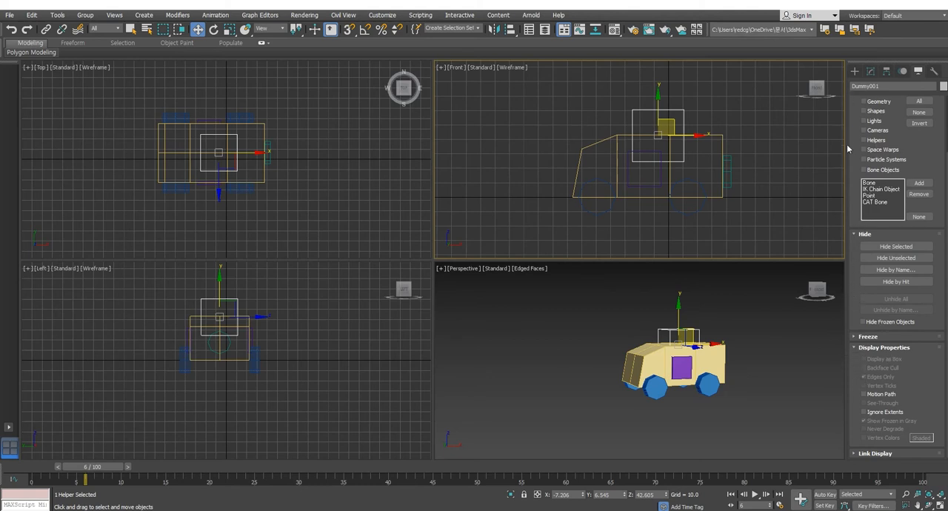
pyautogui.scroll(1, 858, 138)
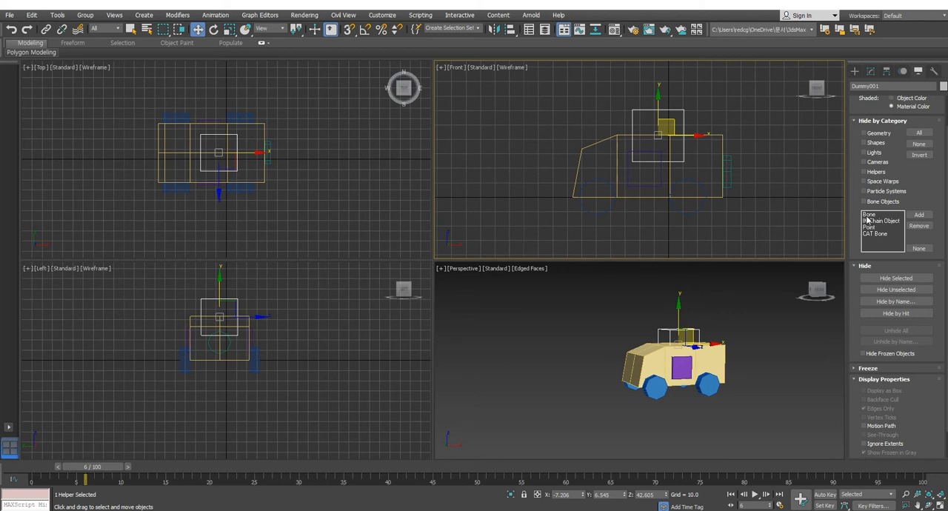
pyautogui.click(864, 172)
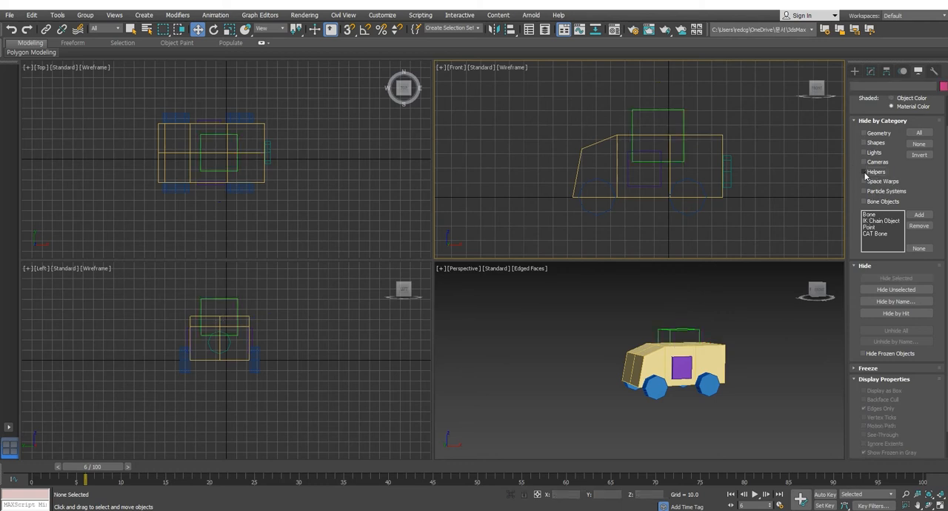
pyautogui.click(864, 171)
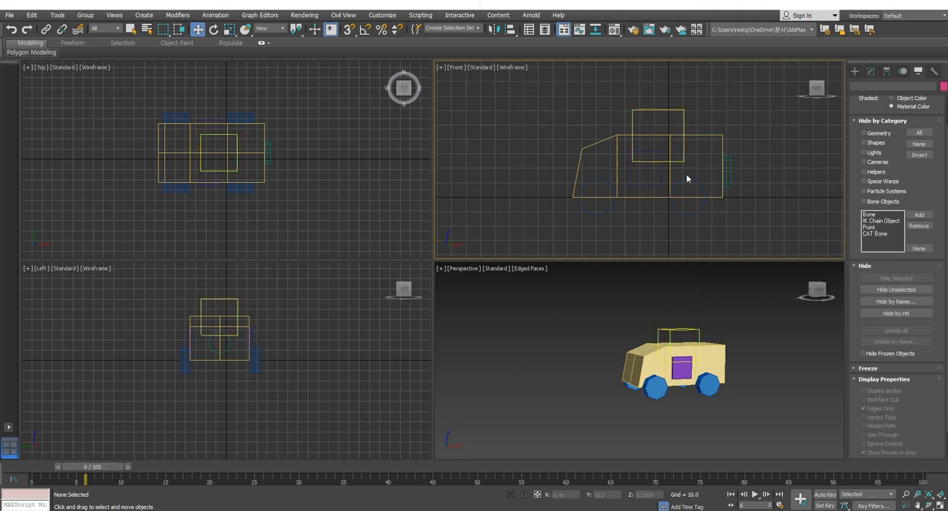
pyautogui.click(863, 133)
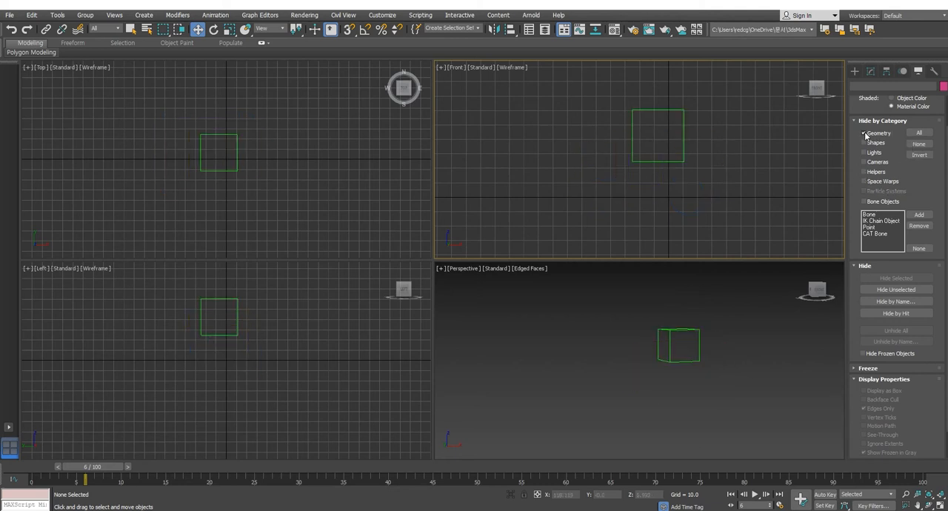
pyautogui.click(863, 133)
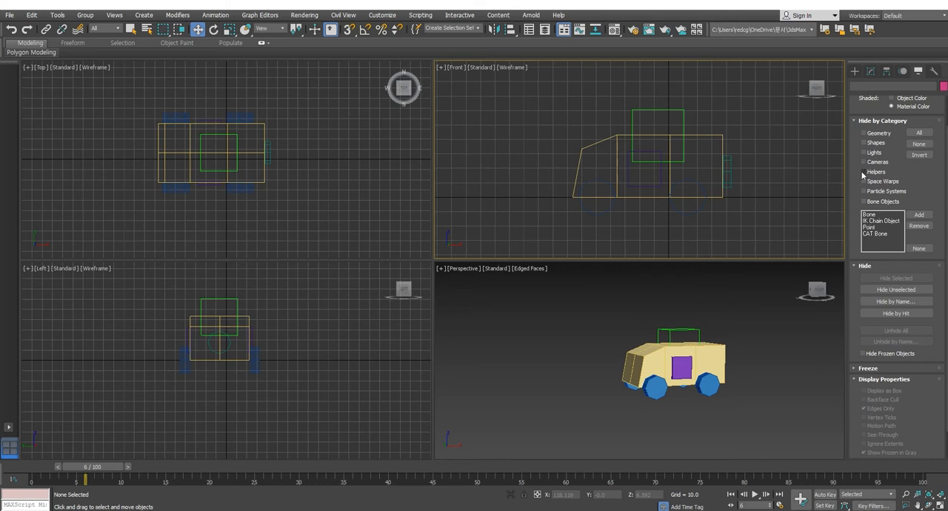
pyautogui.click(864, 172)
pyautogui.click(863, 172)
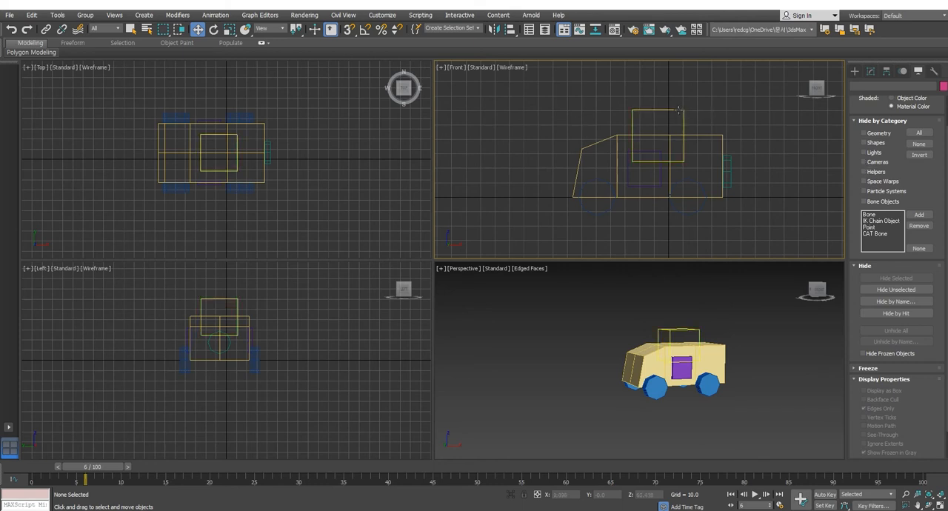
# Step: Move the dummy down into the middle of the vehicle body, to about X -17.9 and Z 9.6
pyautogui.click(669, 154)
pyautogui.moveTo(671, 119); pyautogui.dragTo(671, 133)
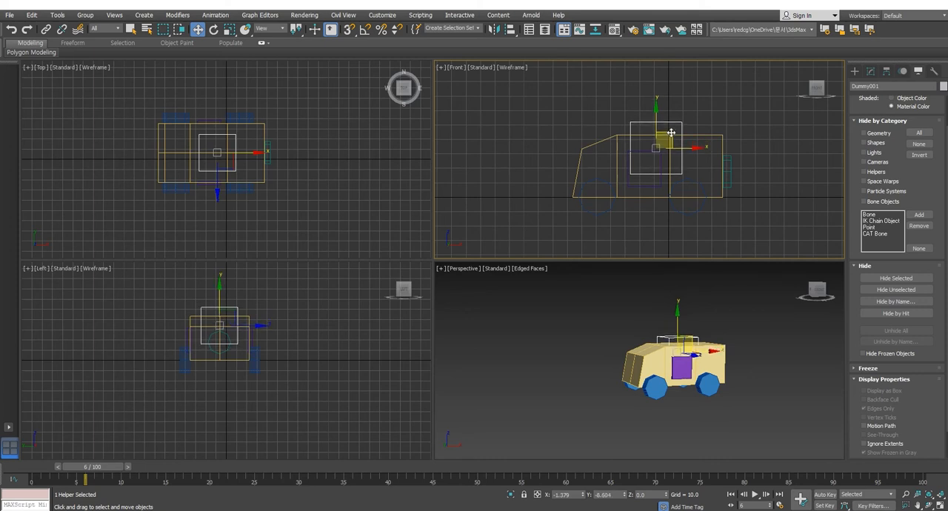
pyautogui.click(697, 135)
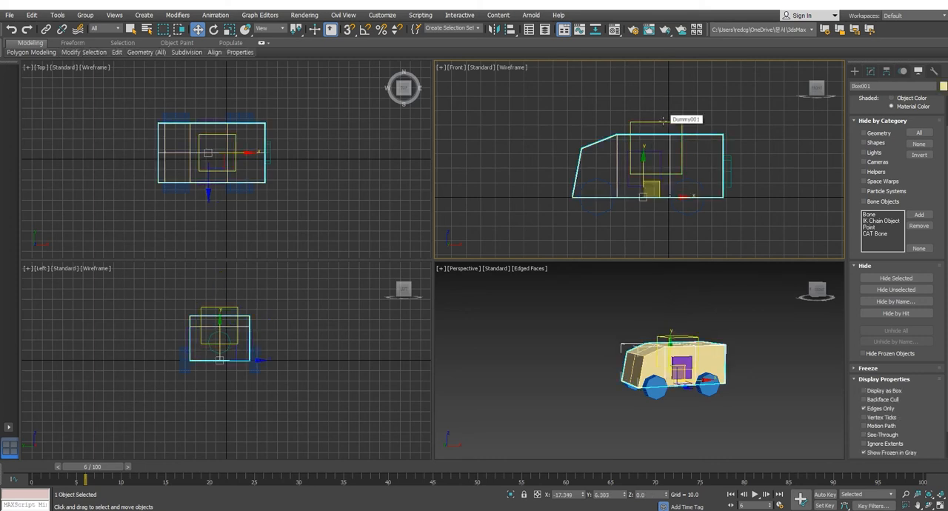
pyautogui.click(665, 122)
pyautogui.click(707, 135)
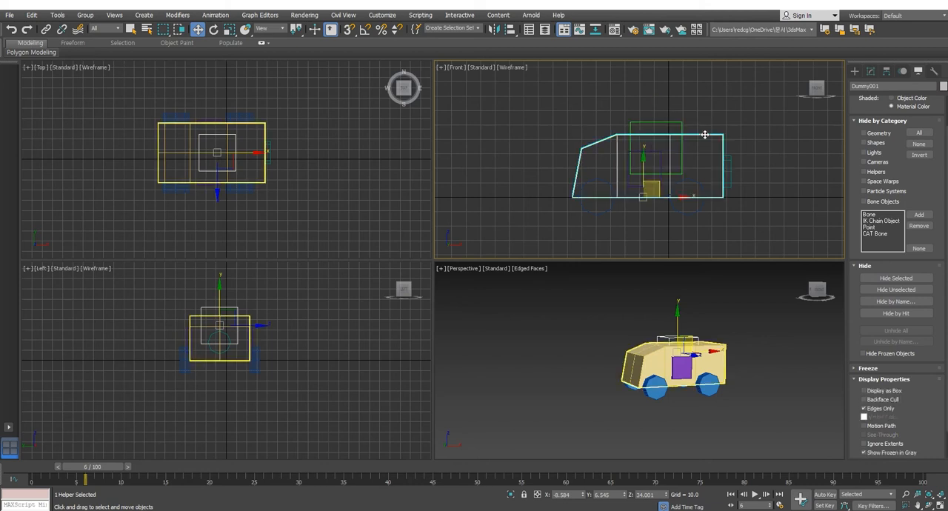
pyautogui.click(665, 124)
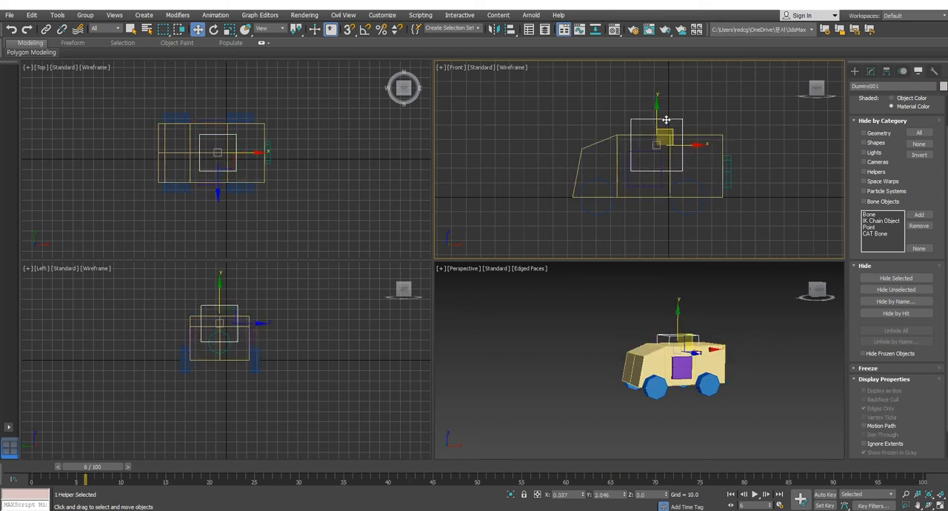
pyautogui.click(46, 29)
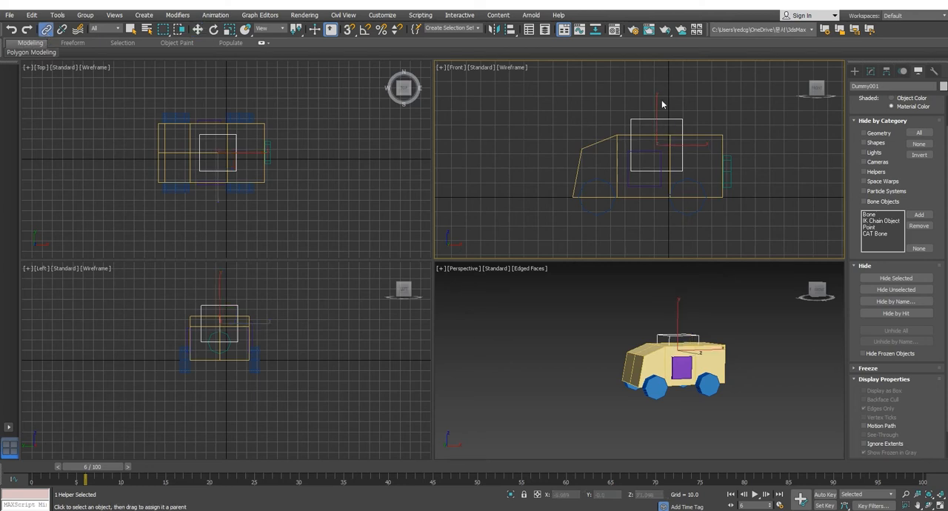
pyautogui.moveTo(699, 135); pyautogui.dragTo(647, 157)
pyautogui.click(197, 29)
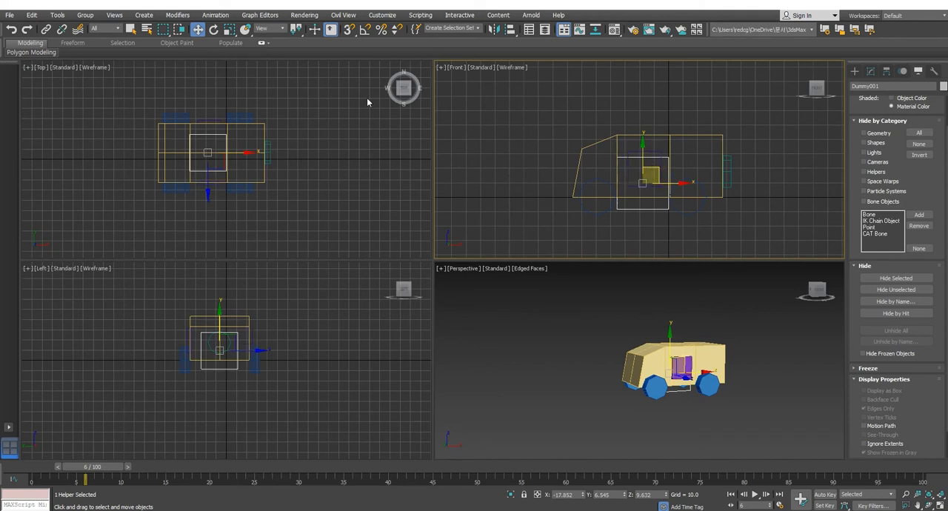
# Step: Link the vehicle body to the dummy as its parent and select the dummy with its whole hierarchy
pyautogui.click(46, 29)
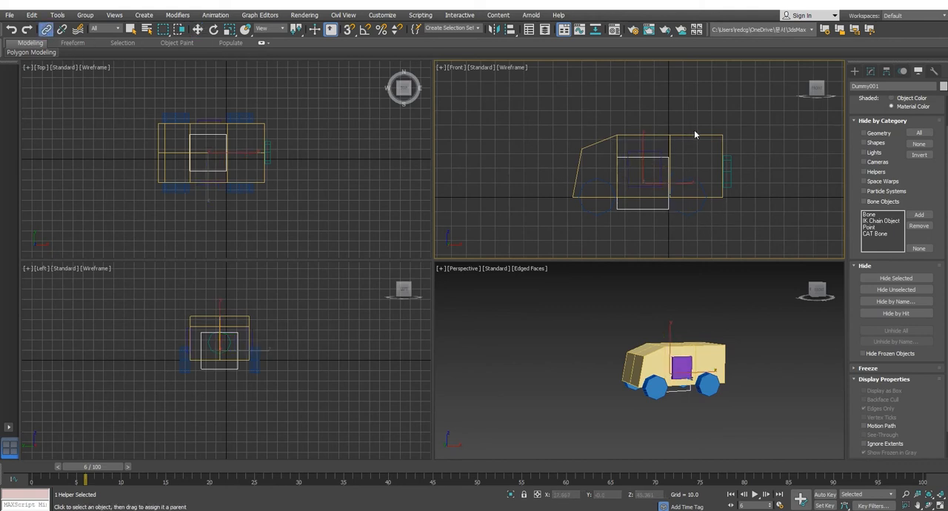
pyautogui.moveTo(694, 134); pyautogui.dragTo(650, 210)
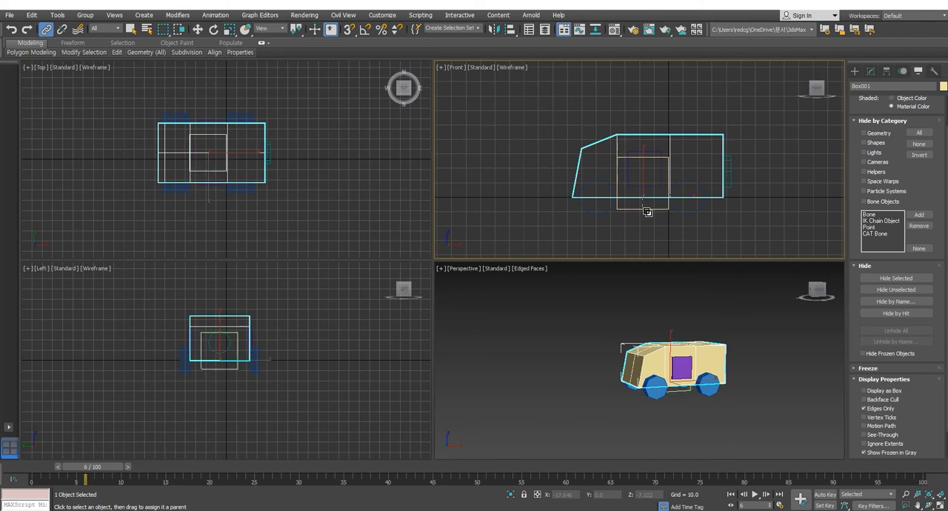
pyautogui.click(197, 29)
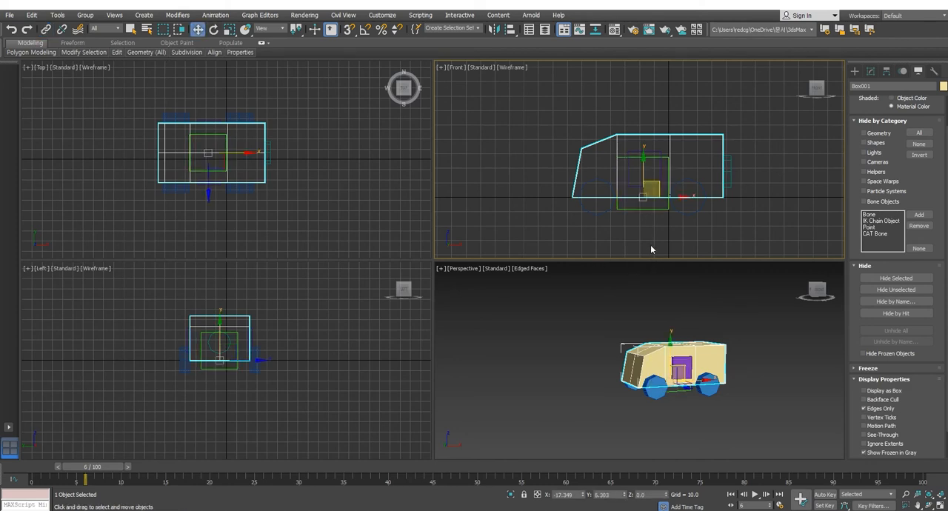
pyautogui.click(650, 210)
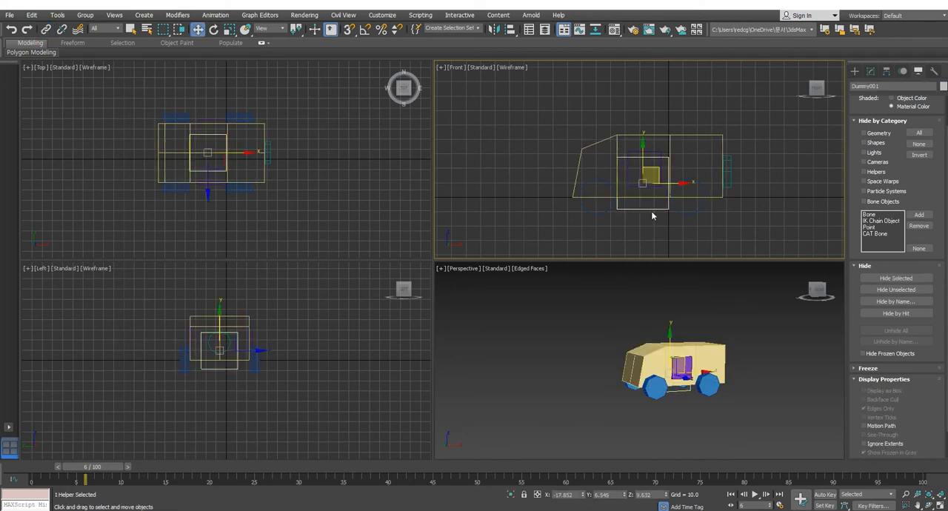
pyautogui.doubleClick(652, 209)
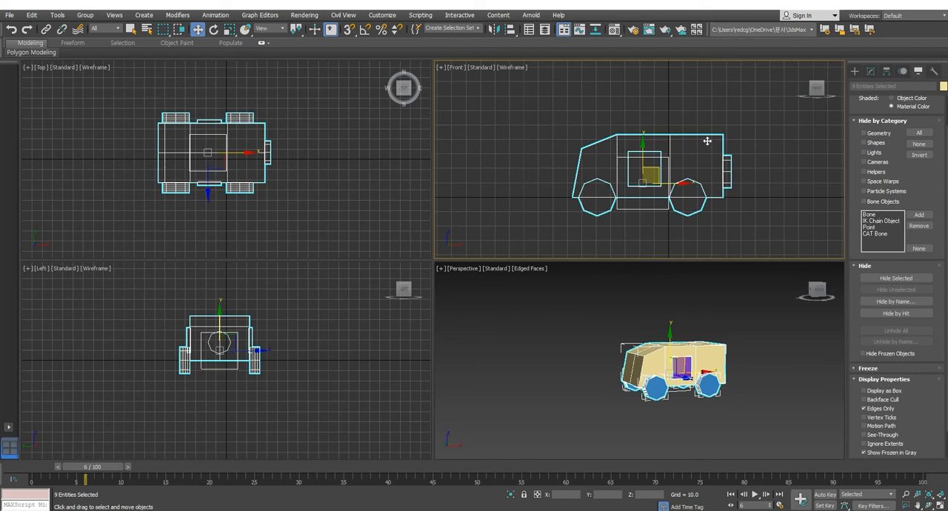
# Step: Move the dummy around in the front view to test the linked vehicle, ending at about X -8 and Z 11.1
pyautogui.click(649, 210)
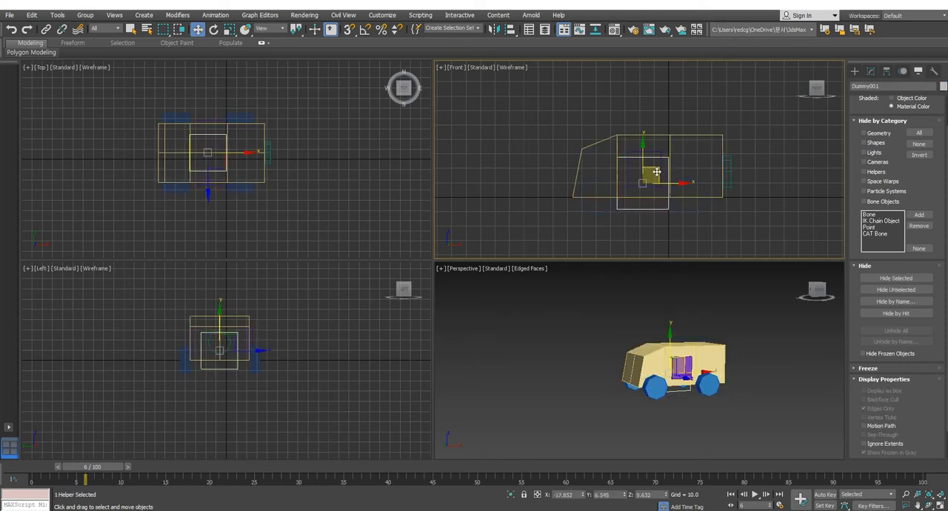
pyautogui.moveTo(670, 160)
pyautogui.mouseDown()
pyautogui.moveTo(777, 129)
pyautogui.moveTo(708, 168)
pyautogui.moveTo(664, 158)
pyautogui.mouseUp()
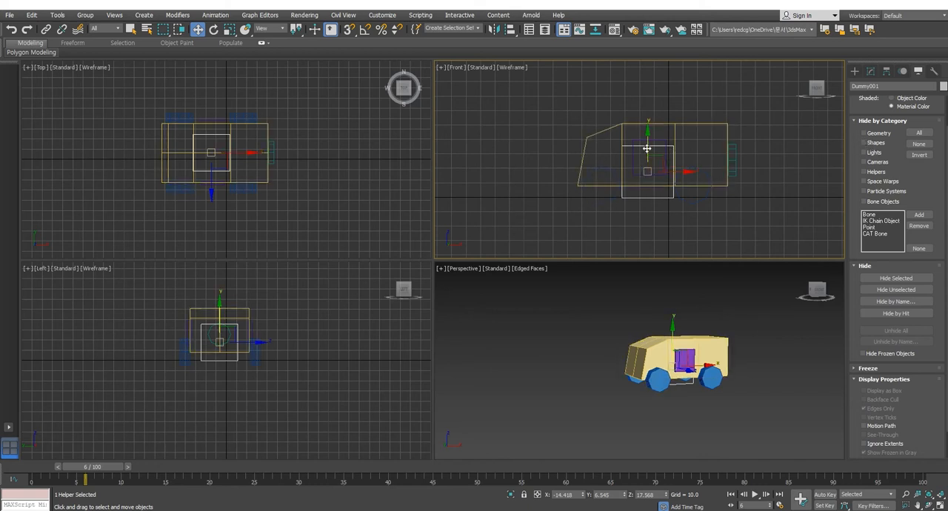
pyautogui.click(871, 72)
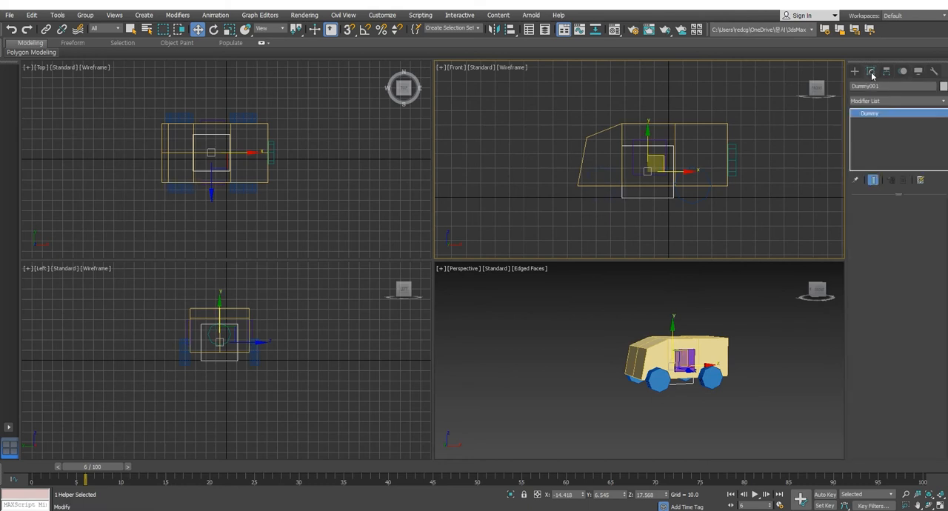
pyautogui.moveTo(664, 168); pyautogui.dragTo(675, 170)
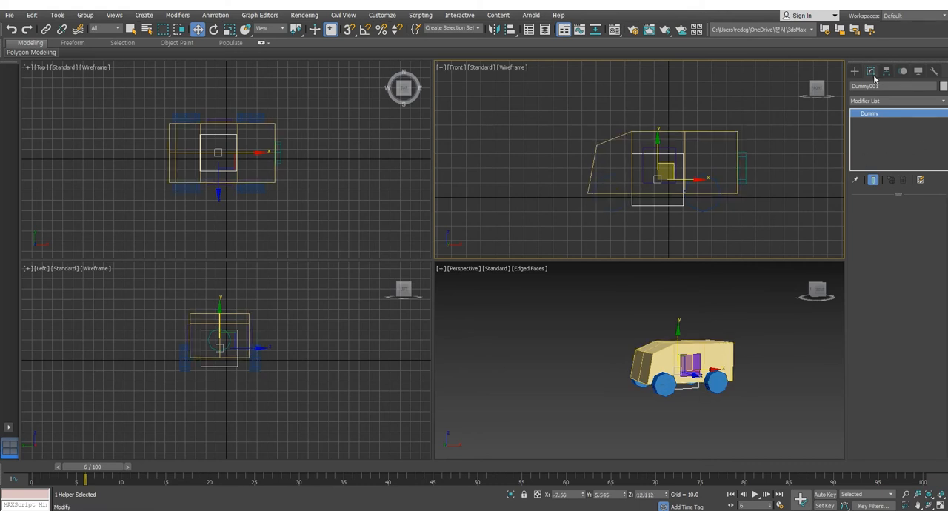
pyautogui.click(688, 226)
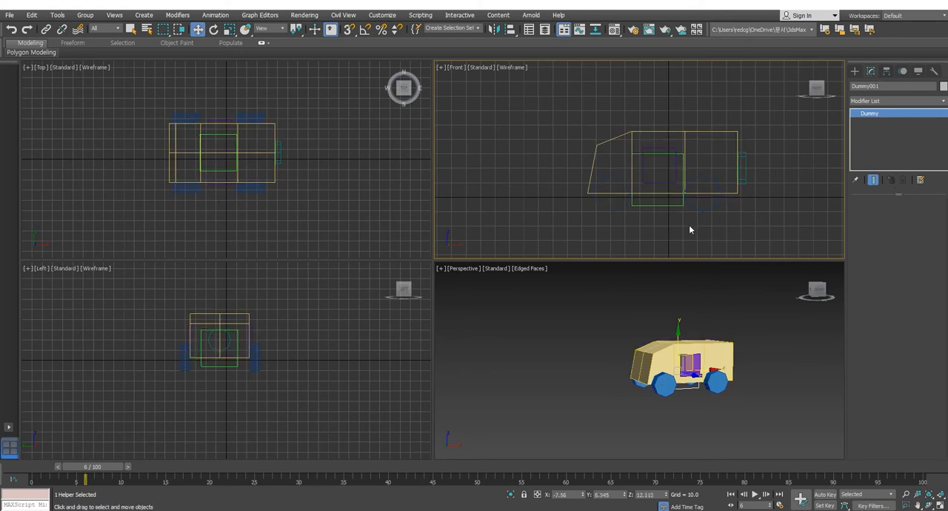
pyautogui.moveTo(671, 204); pyautogui.dragTo(671, 207)
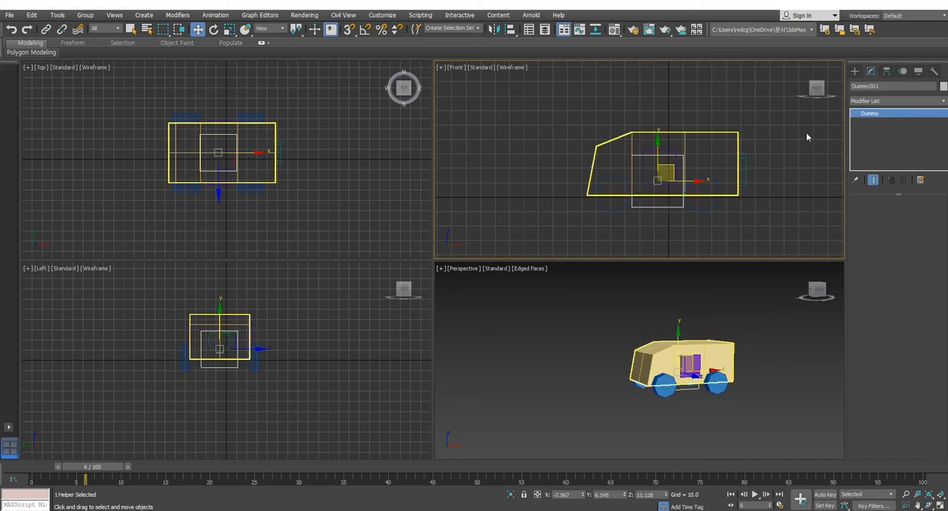
# Step: Create a point helper behind the vehicle in the top view, at about X 113 and Y 5.6, and open its parameters
pyautogui.click(854, 70)
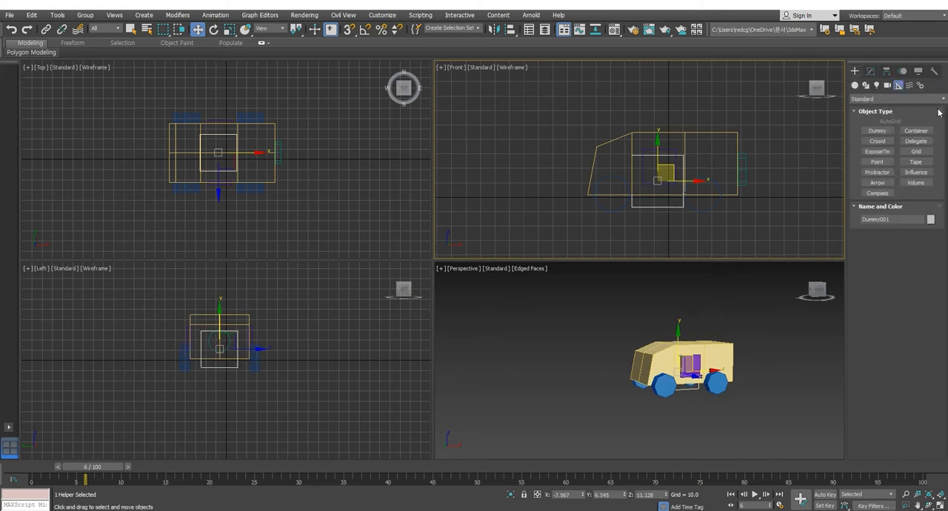
pyautogui.click(877, 161)
pyautogui.click(341, 154)
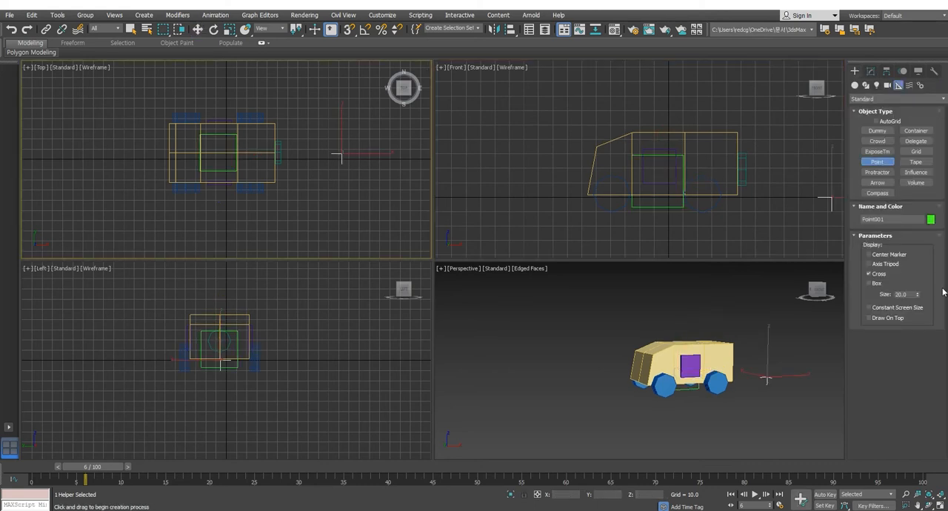
pyautogui.click(871, 72)
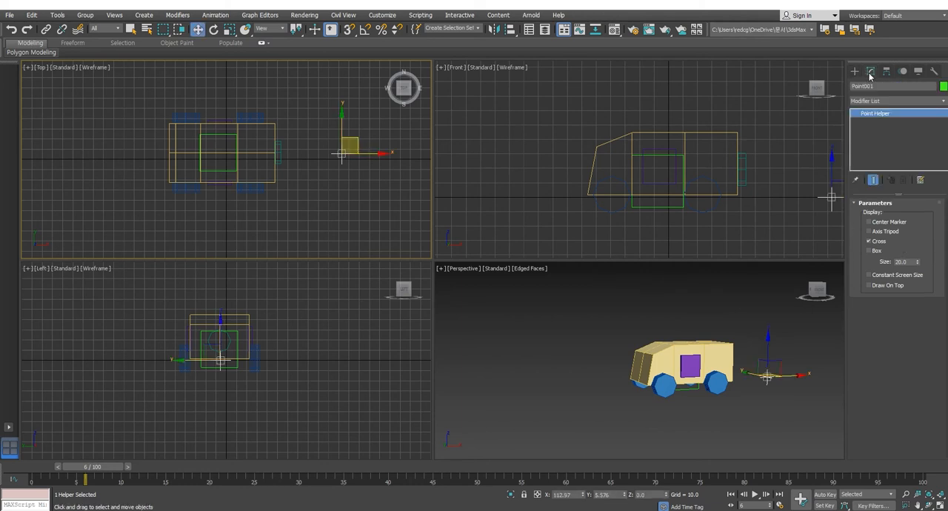
# Step: Create a second, smaller dummy near the point helper and move it to about X 99.3 and Y -37
pyautogui.click(854, 71)
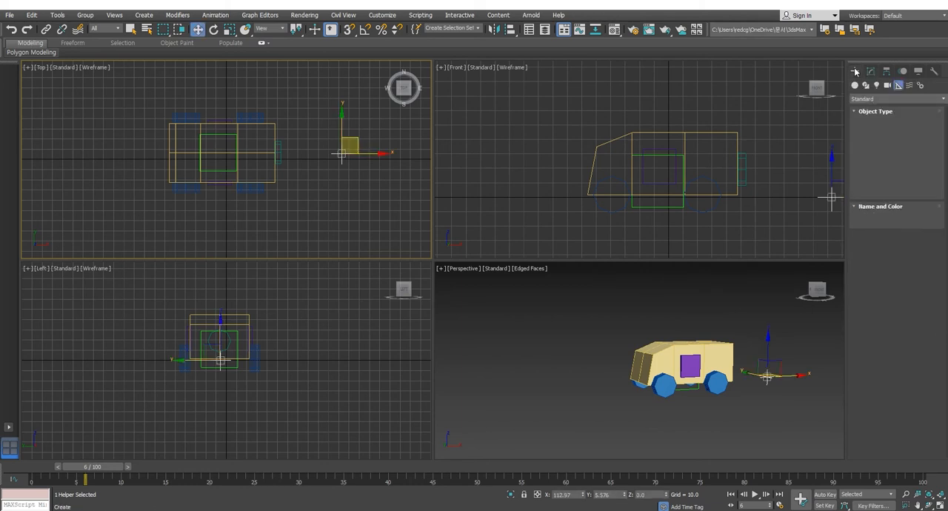
pyautogui.click(877, 131)
pyautogui.moveTo(324, 197); pyautogui.dragTo(337, 210)
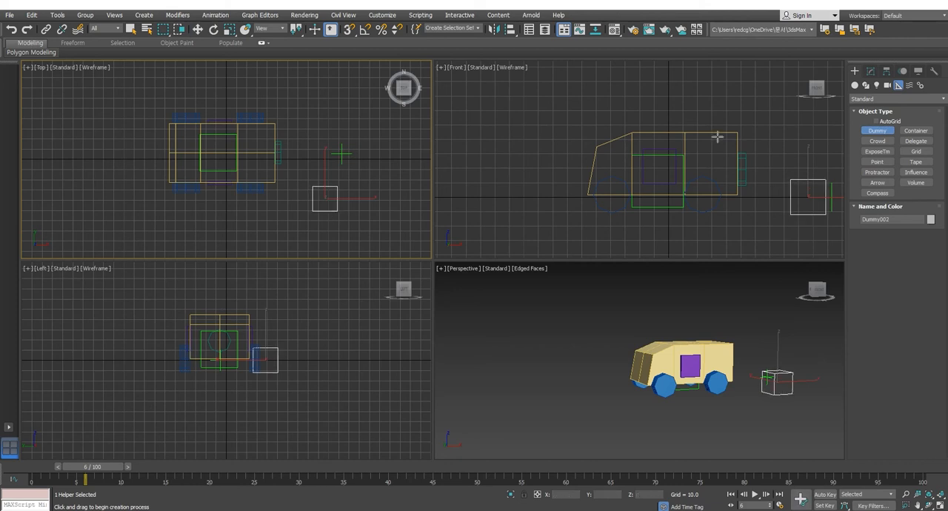
pyautogui.click(871, 72)
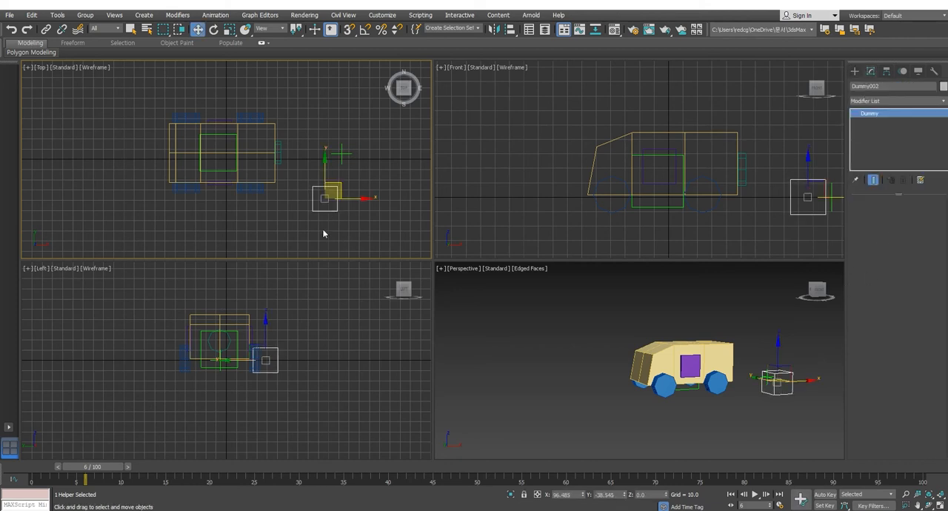
pyautogui.moveTo(331, 191); pyautogui.dragTo(334, 189)
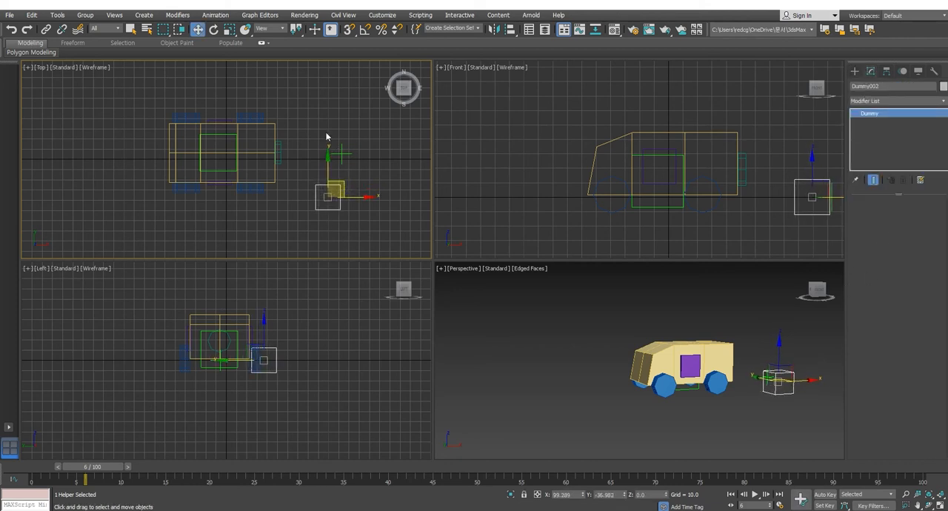
# Step: Select the point helper and toggle its Center Marker and Axis Tripod display on and off
pyautogui.click(340, 154)
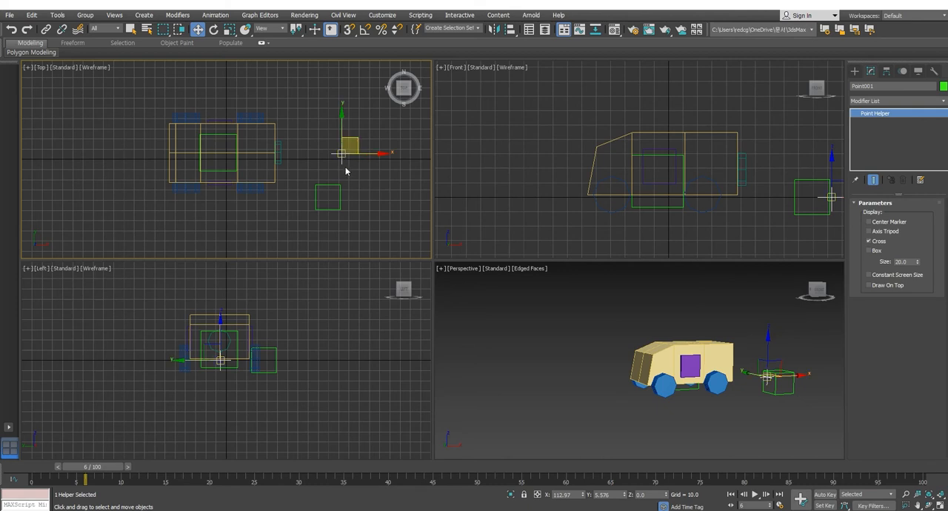
pyautogui.click(868, 231)
pyautogui.click(867, 221)
pyautogui.click(361, 214)
pyautogui.moveTo(319, 131); pyautogui.dragTo(370, 168)
# Step: Delete the point helper and the second dummy, and raise the vehicle's dummy to about Z 15.3
pyautogui.click(345, 157)
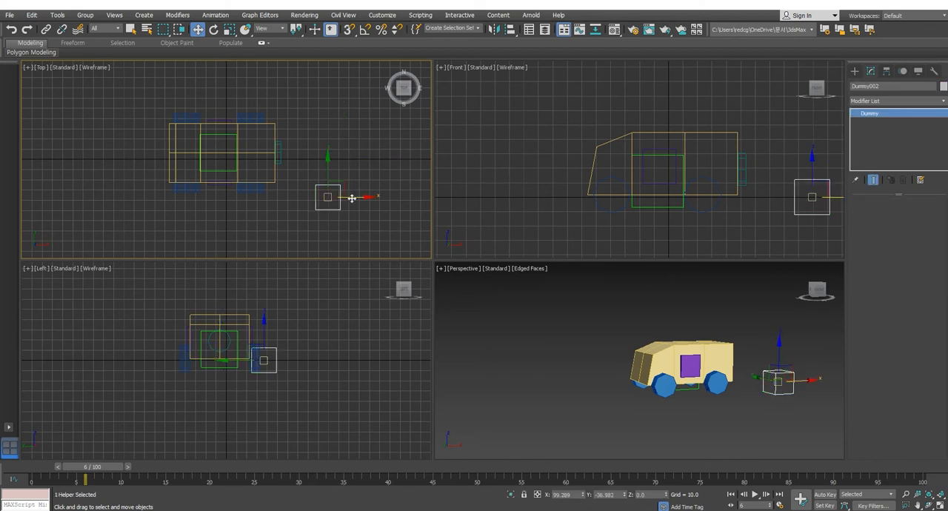
pyautogui.moveTo(341, 185); pyautogui.dragTo(340, 155)
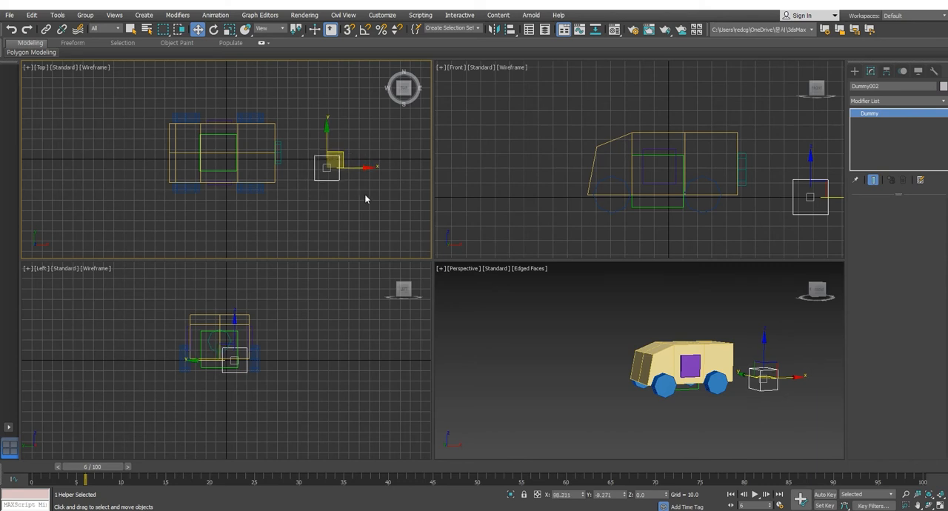
pyautogui.press('Delete')
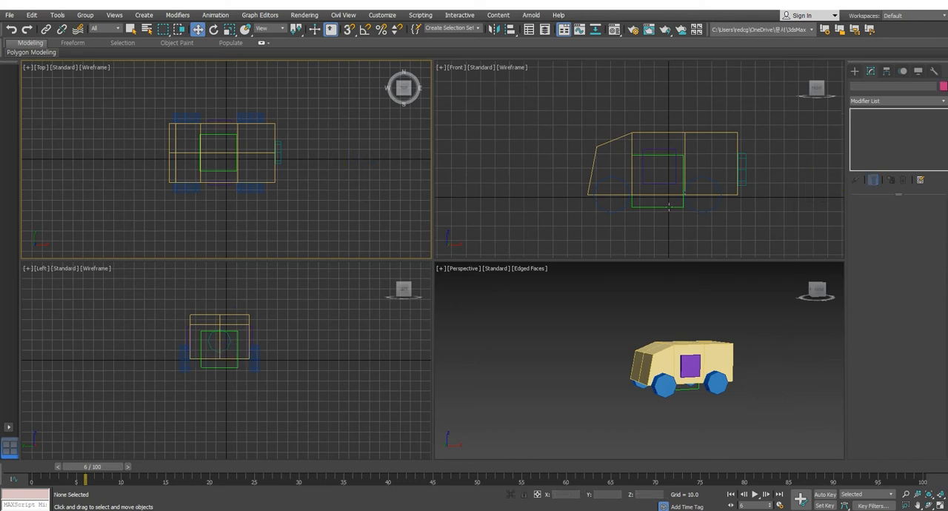
pyautogui.moveTo(667, 213); pyautogui.dragTo(672, 201)
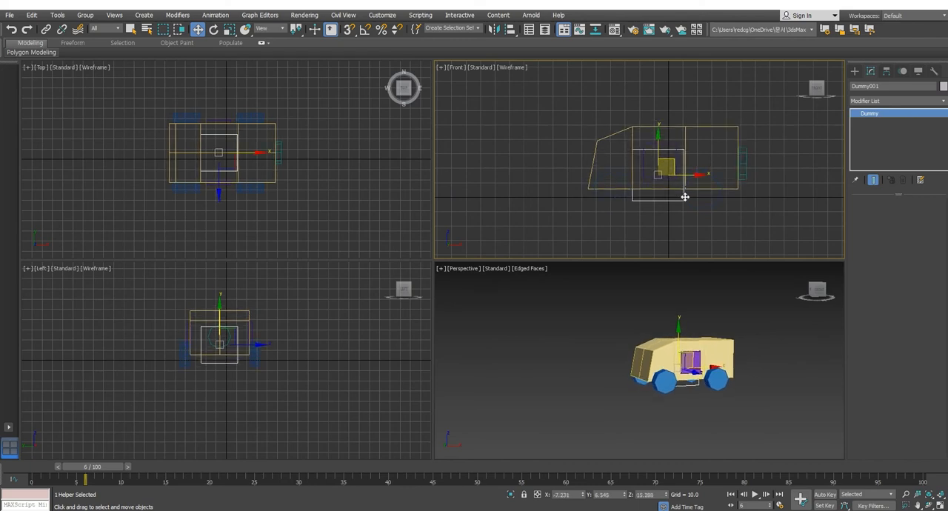
# Step: Create a thin road box around the vehicle in the top view, about 174.5 long, 1221.8 wide and -3.9 high
pyautogui.middleClick(639, 327)
pyautogui.scroll(-4, 641, 337)
pyautogui.middleClick(355, 197)
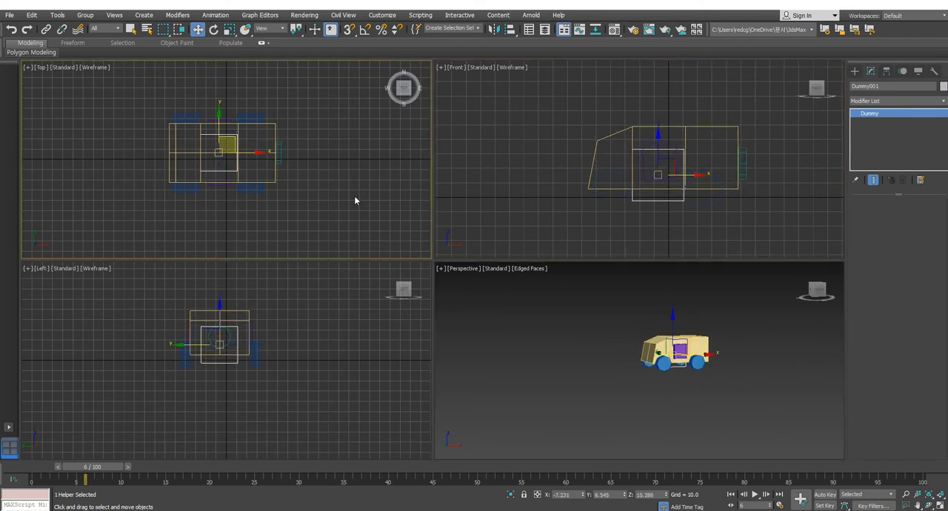
pyautogui.scroll(-5, 354, 200)
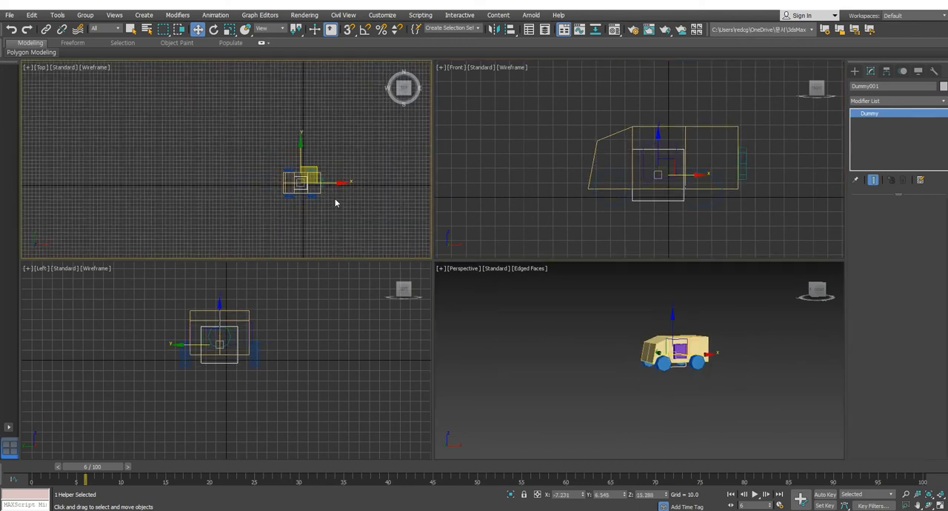
pyautogui.click(853, 71)
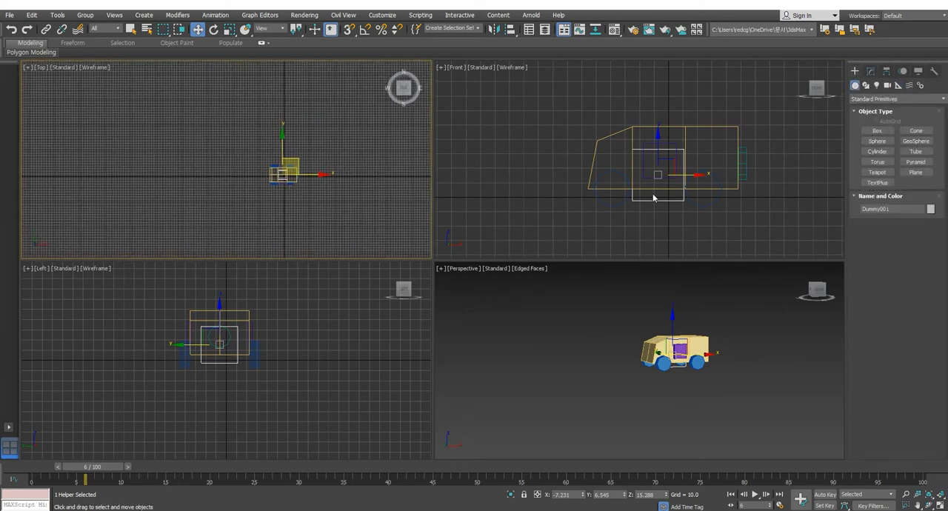
pyautogui.click(879, 135)
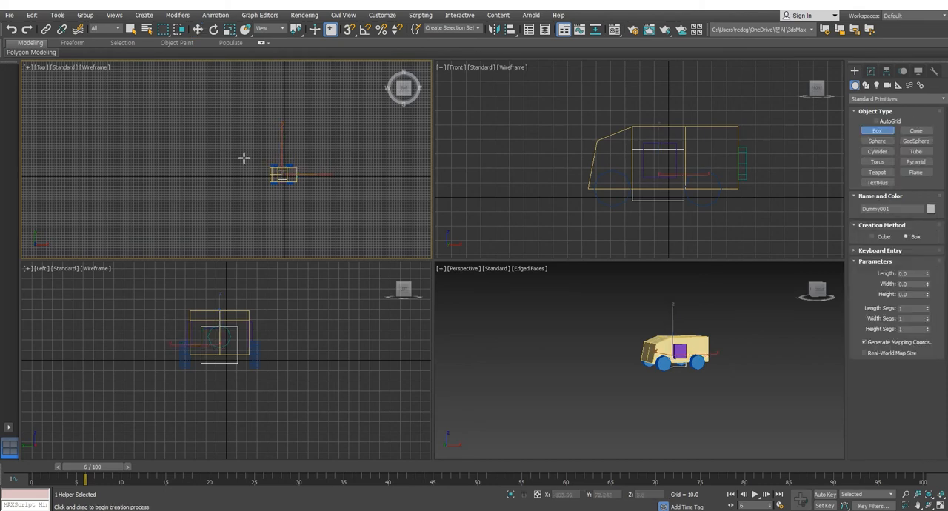
pyautogui.moveTo(82, 150); pyautogui.dragTo(395, 196)
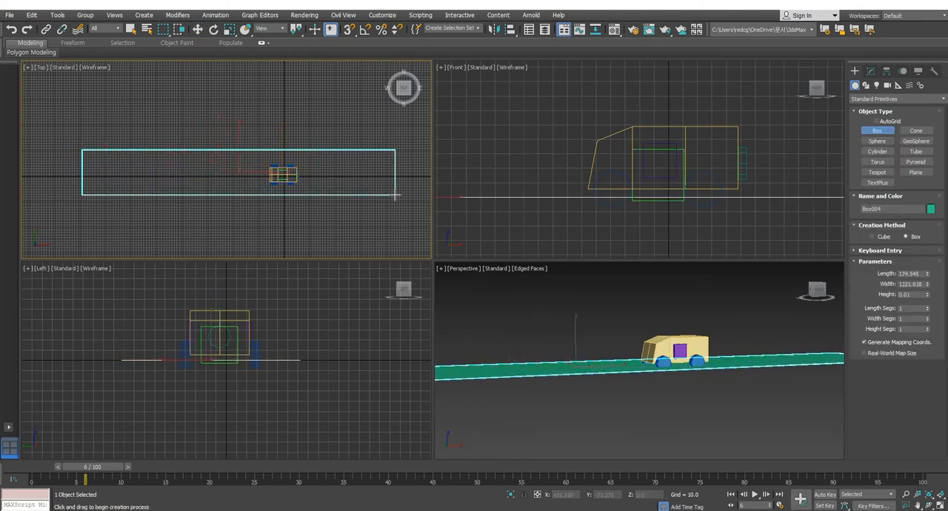
pyautogui.click(393, 196)
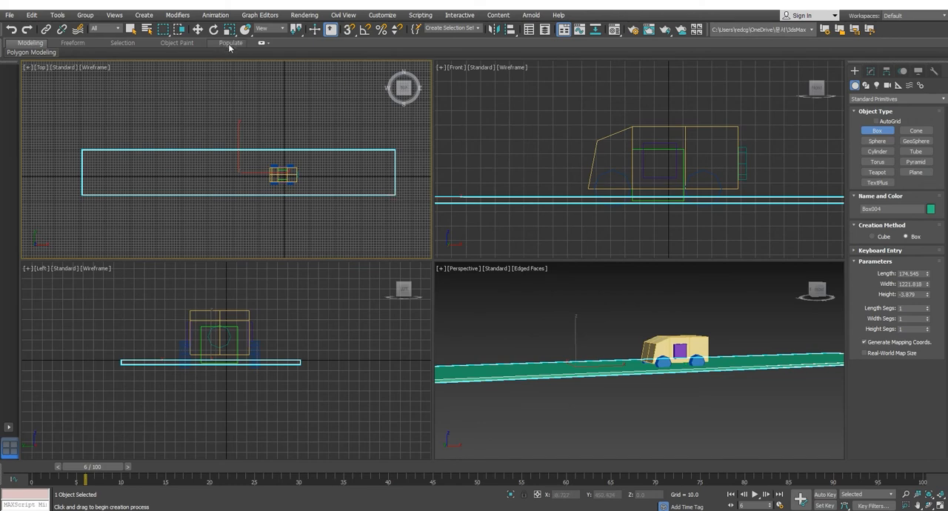
# Step: Lower the road box slightly beneath the vehicle in the front view
pyautogui.click(199, 30)
pyautogui.moveTo(584, 123); pyautogui.dragTo(620, 147, button='middle')
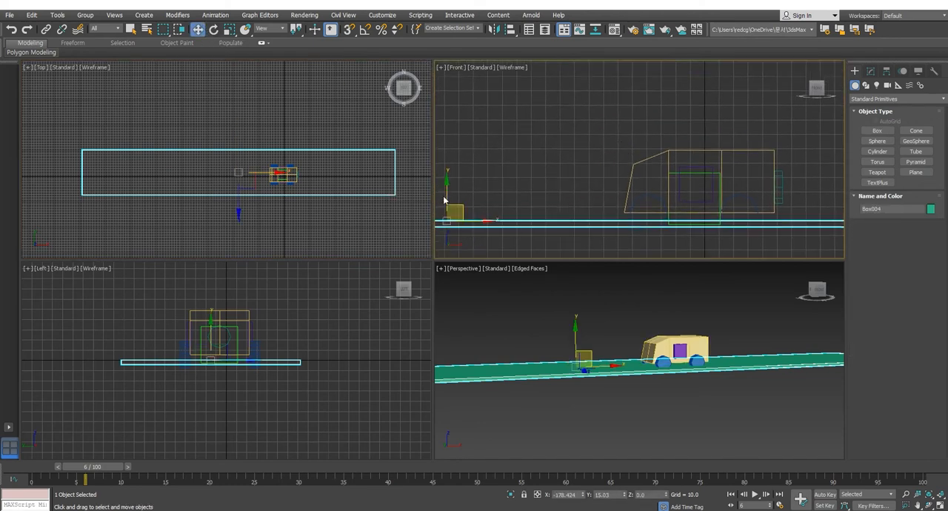
pyautogui.moveTo(443, 196); pyautogui.dragTo(490, 242)
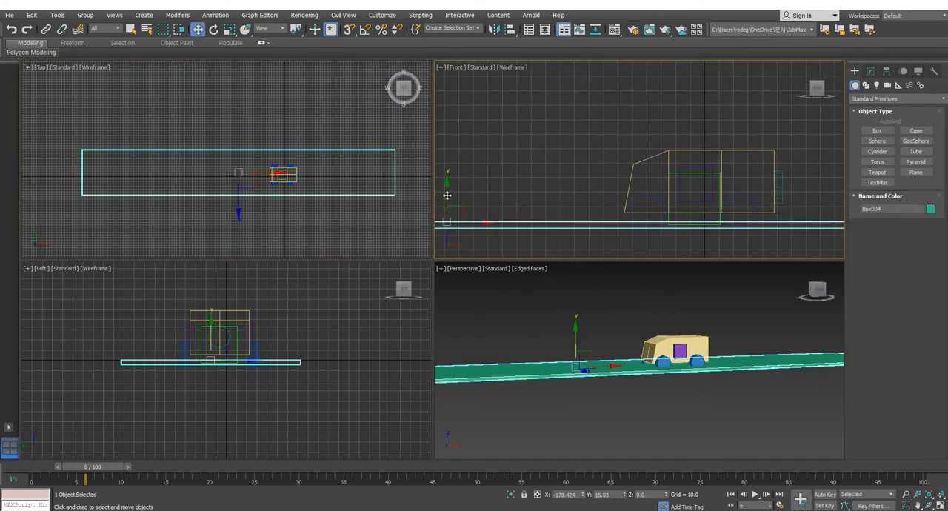
pyautogui.moveTo(447, 195)
pyautogui.mouseDown()
pyautogui.moveTo(451, 216)
pyautogui.moveTo(457, 199)
pyautogui.mouseUp()
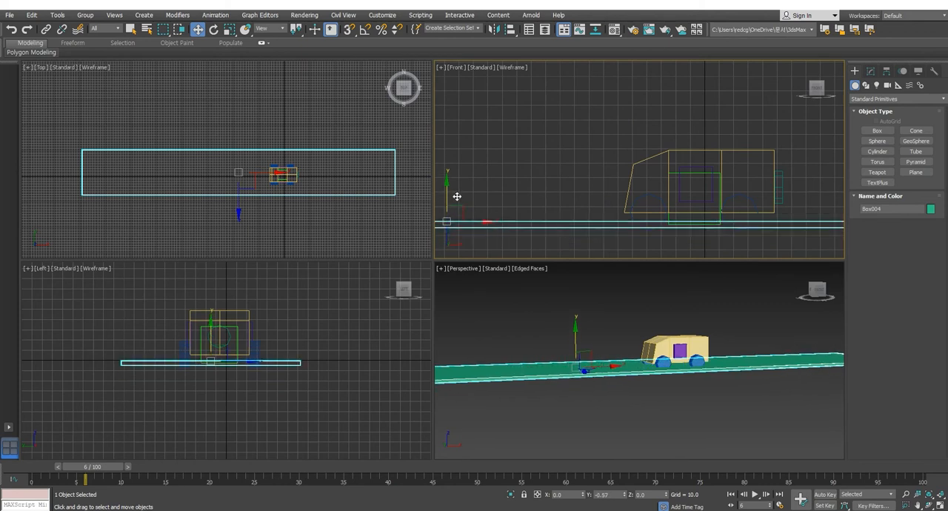
# Step: Raise the vehicle's dummy to about Z 21.5 so the wheels rest on the road box
pyautogui.click(720, 174)
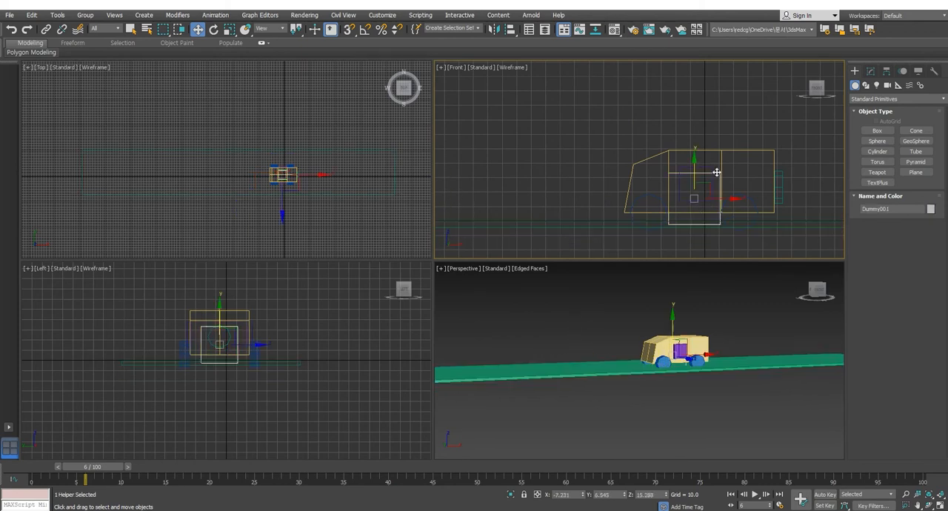
pyautogui.moveTo(720, 174)
pyautogui.mouseDown()
pyautogui.moveTo(720, 137)
pyautogui.moveTo(721, 161)
pyautogui.mouseUp()
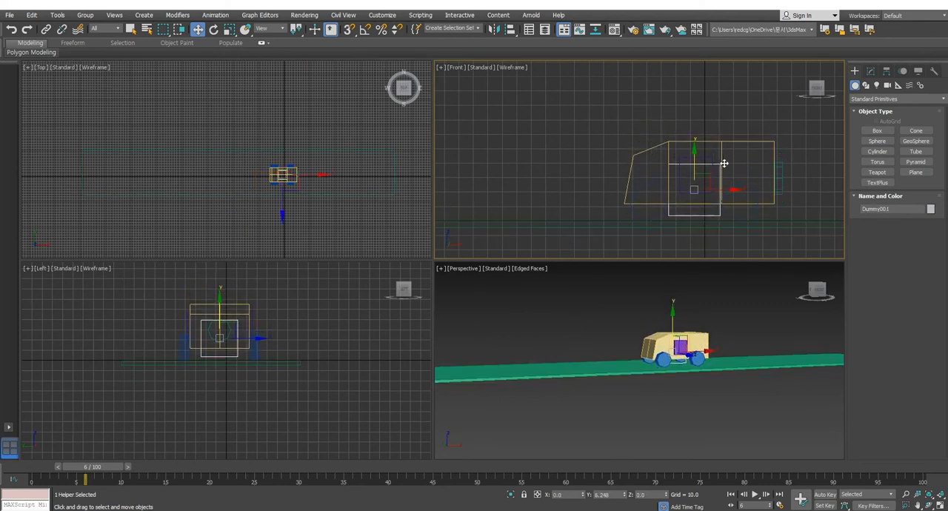
pyautogui.keyDown('alt'); pyautogui.moveTo(722, 359); pyautogui.dragTo(711, 339, button='middle'); pyautogui.keyUp('alt')
pyautogui.scroll(-1, 719, 340)
pyautogui.scroll(-3, 740, 343)
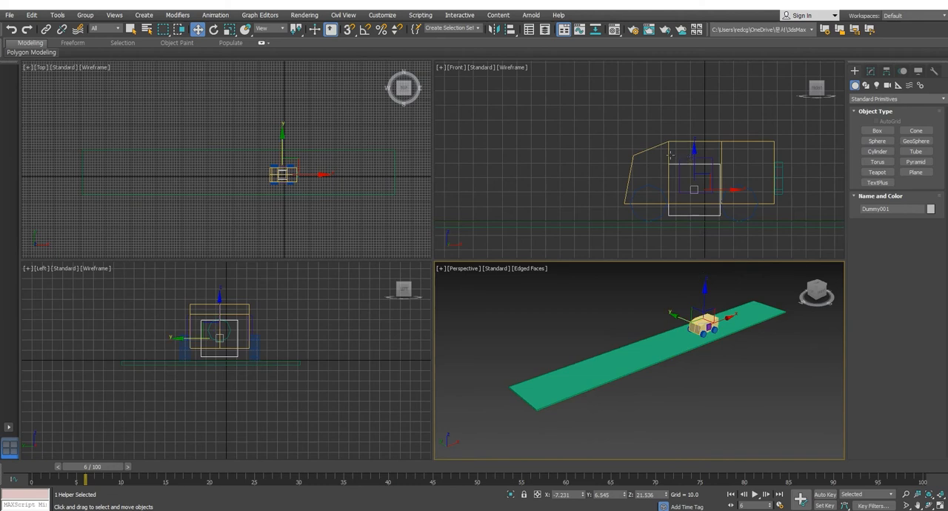
# Step: Move the dummy with the vehicle along the road to its far end, at about X 349.7
pyautogui.moveTo(667, 160); pyautogui.dragTo(626, 143, button='middle')
pyautogui.scroll(-2, 626, 144)
pyautogui.scroll(-6, 631, 184)
pyautogui.moveTo(642, 183); pyautogui.dragTo(641, 194, button='middle')
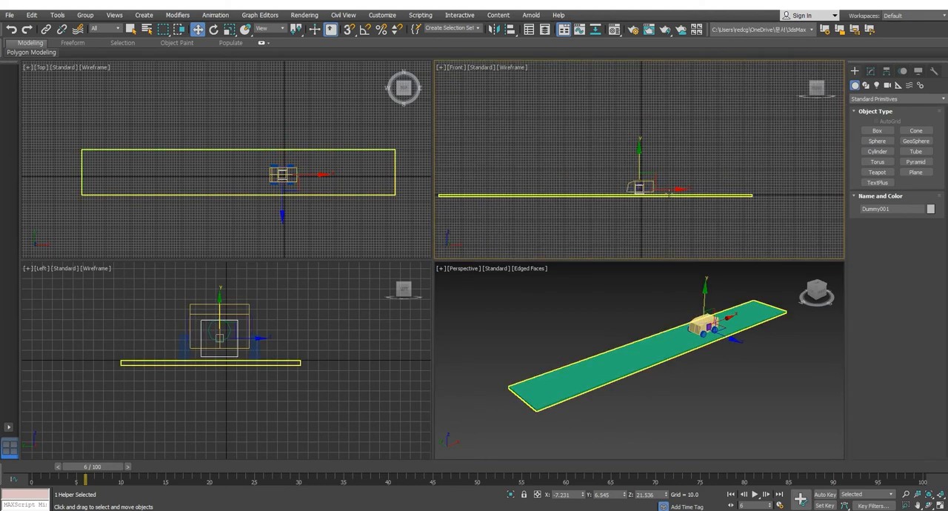
pyautogui.moveTo(672, 188); pyautogui.dragTo(765, 189)
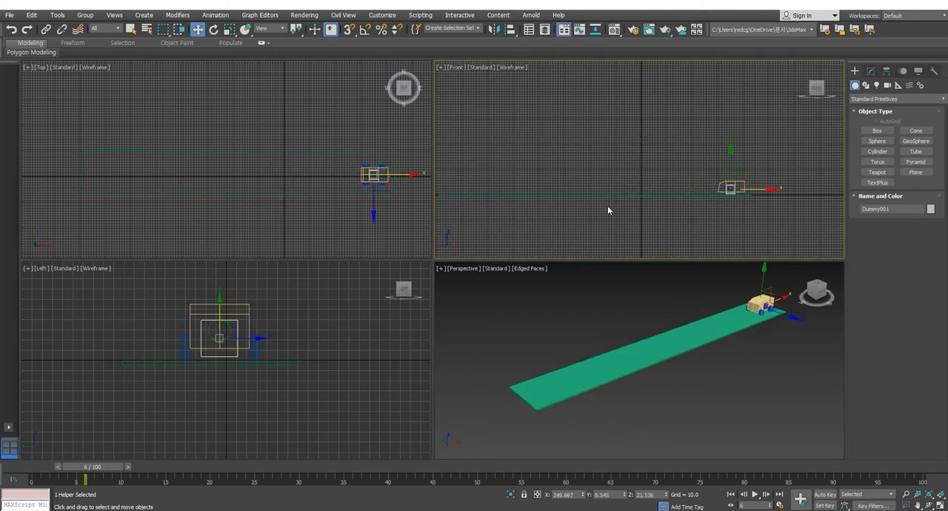
pyautogui.moveTo(651, 198); pyautogui.dragTo(731, 198, button='middle')
pyautogui.moveTo(689, 224); pyautogui.dragTo(664, 229, button='middle')
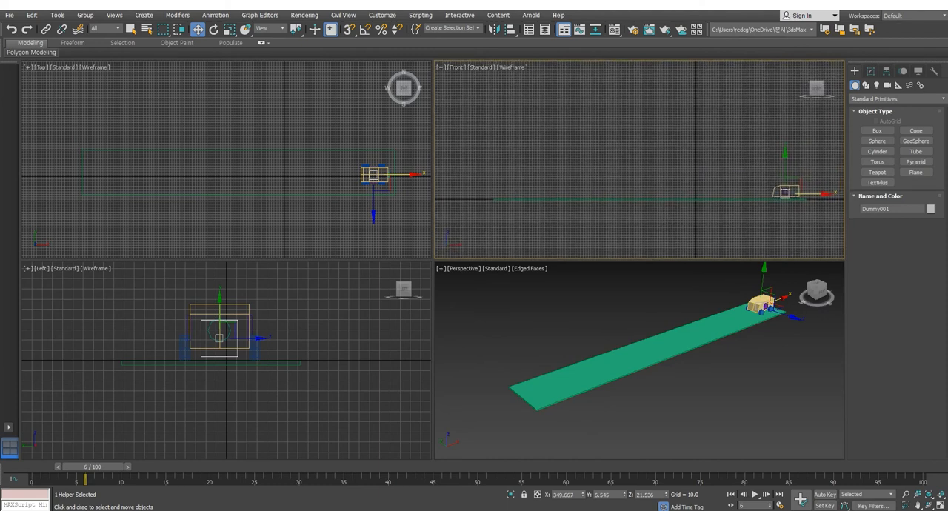
# Step: With Auto Key on, animate the dummy along the road to about X -698.2 at frame 60
pyautogui.click(824, 494)
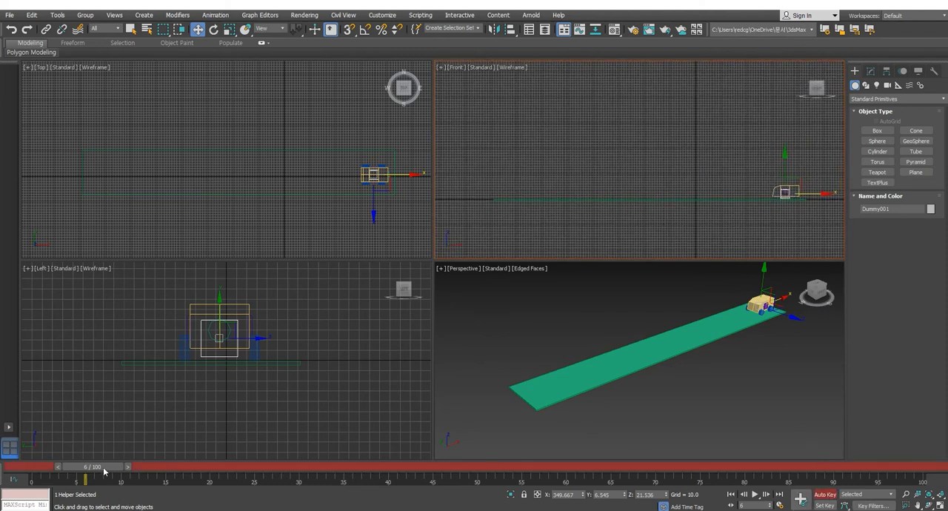
pyautogui.moveTo(105, 471); pyautogui.dragTo(575, 469)
pyautogui.press('w')
pyautogui.moveTo(729, 169); pyautogui.dragTo(712, 166, button='middle')
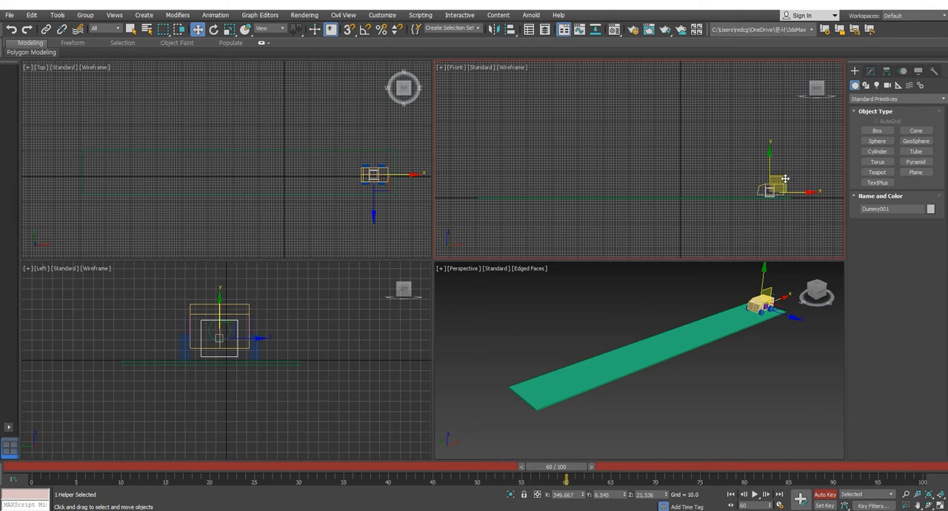
pyautogui.moveTo(807, 192); pyautogui.dragTo(540, 192)
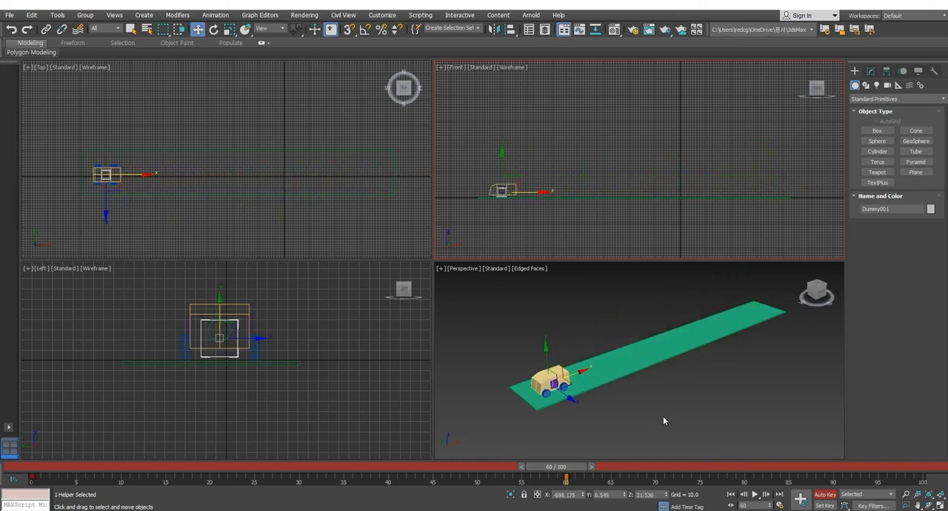
# Step: Play the driving animation in the Perspective viewport, rewind to frame 0 and play it again
pyautogui.rightClick(697, 392)
pyautogui.moveTo(545, 462); pyautogui.dragTo(49, 467)
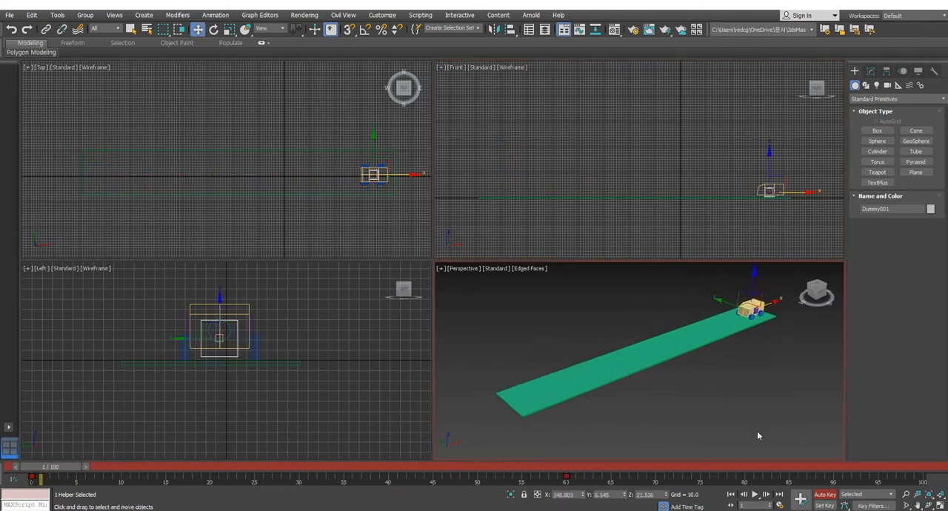
pyautogui.click(754, 494)
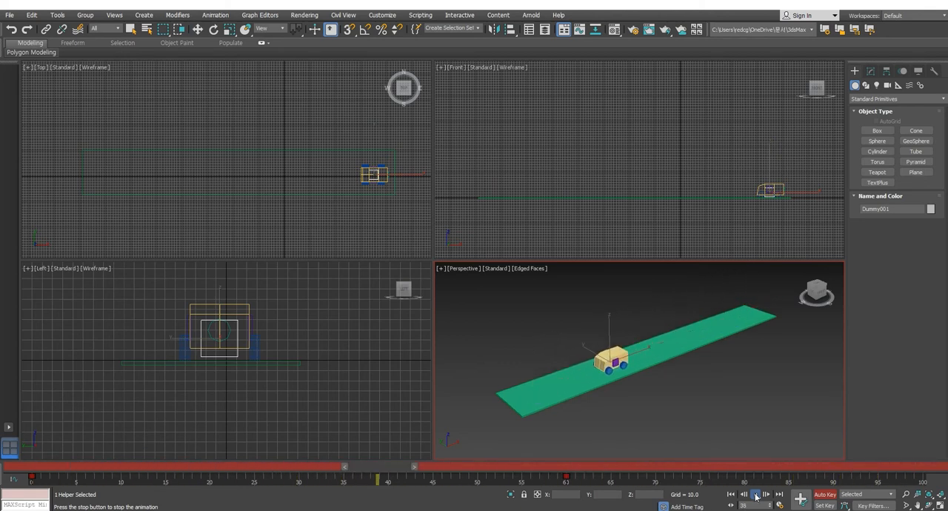
pyautogui.click(756, 497)
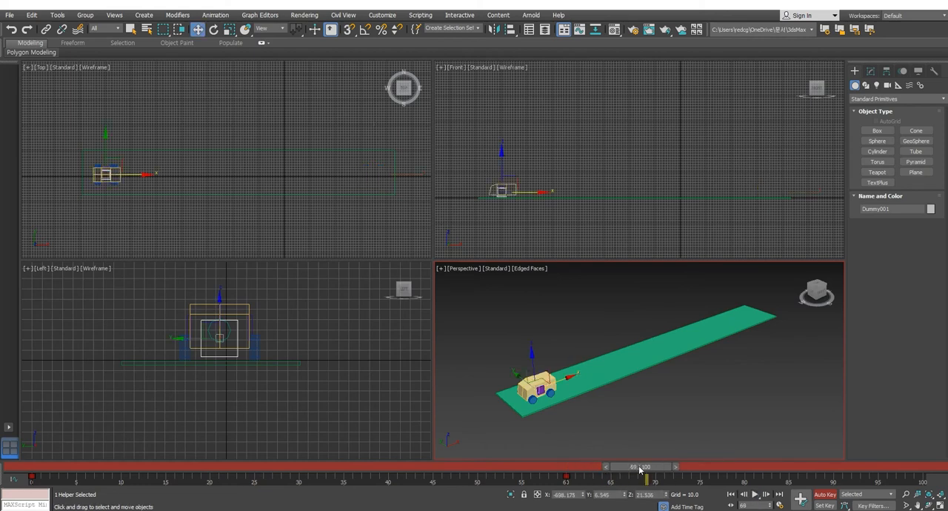
pyautogui.moveTo(638, 471); pyautogui.dragTo(37, 471)
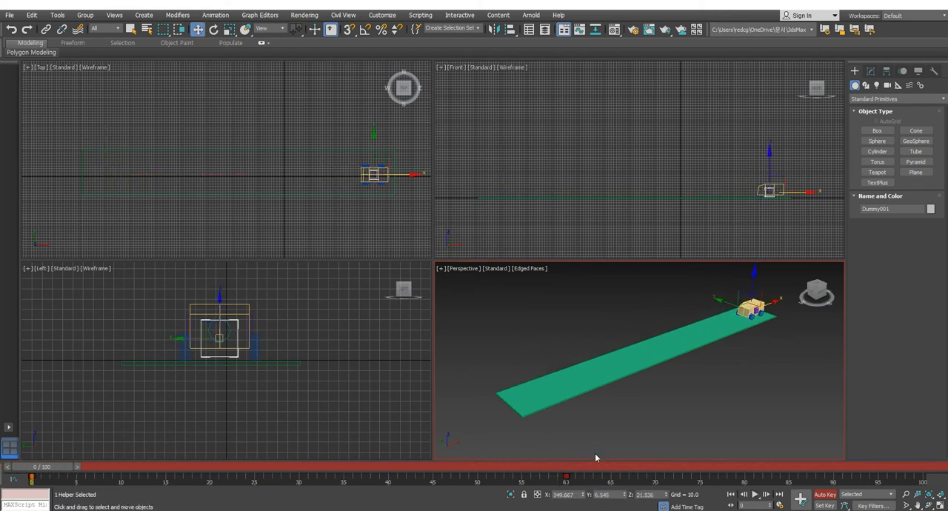
pyautogui.click(754, 496)
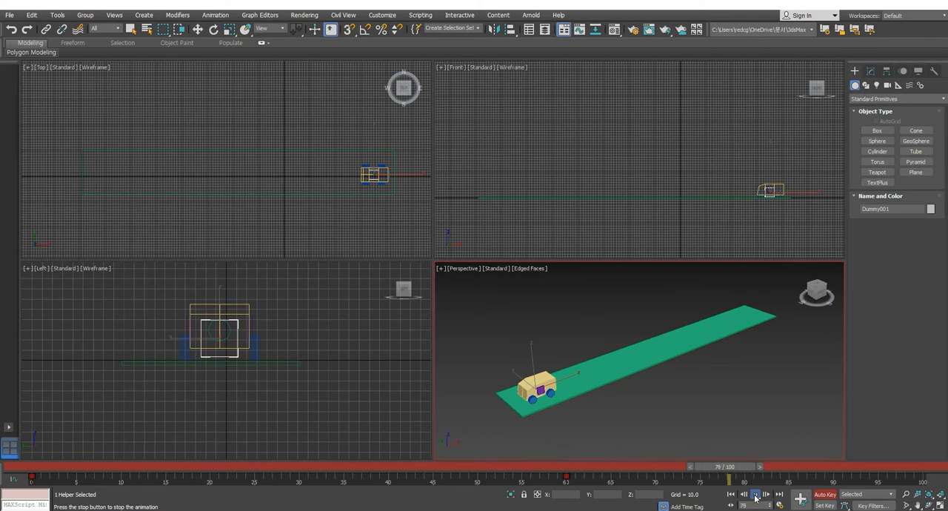
pyautogui.click(754, 495)
pyautogui.press('w')
# Step: Go to frame 60 and turn on the Motion Path display for the dummy
pyautogui.moveTo(743, 476); pyautogui.dragTo(585, 472)
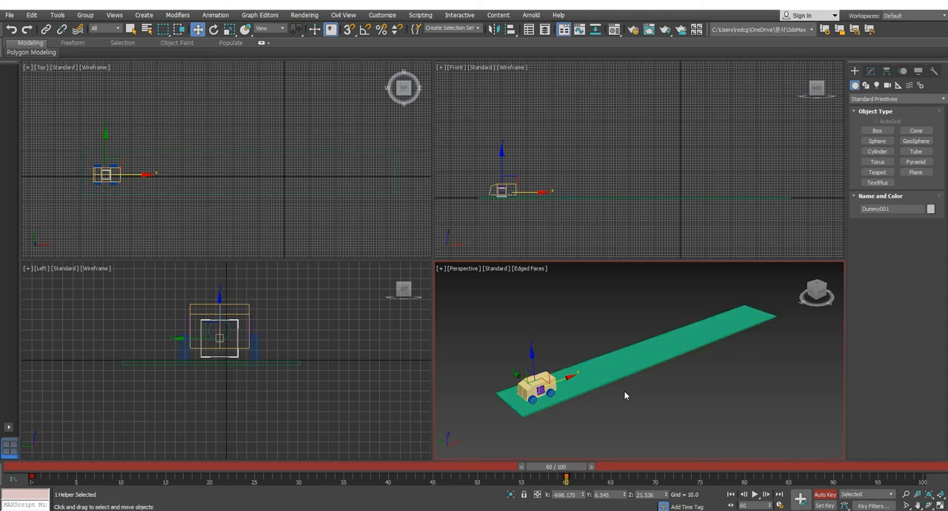
pyautogui.click(903, 72)
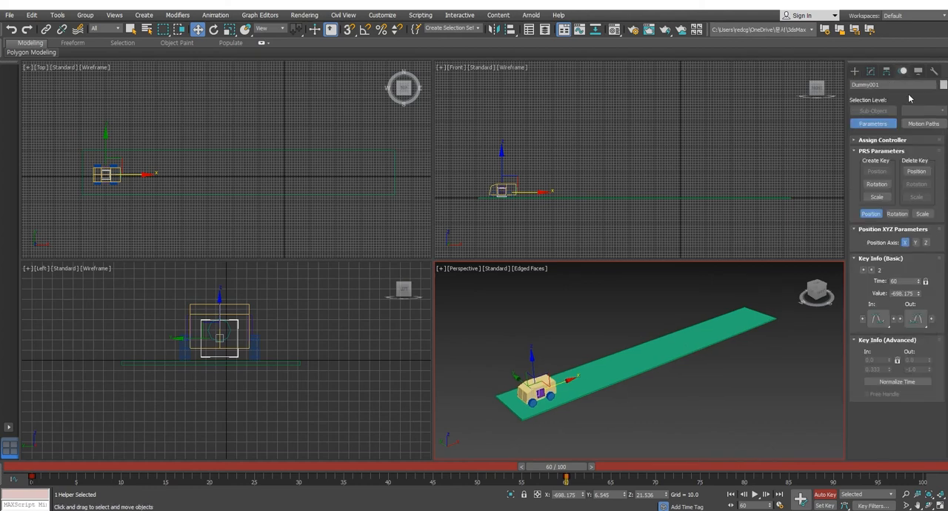
pyautogui.click(918, 71)
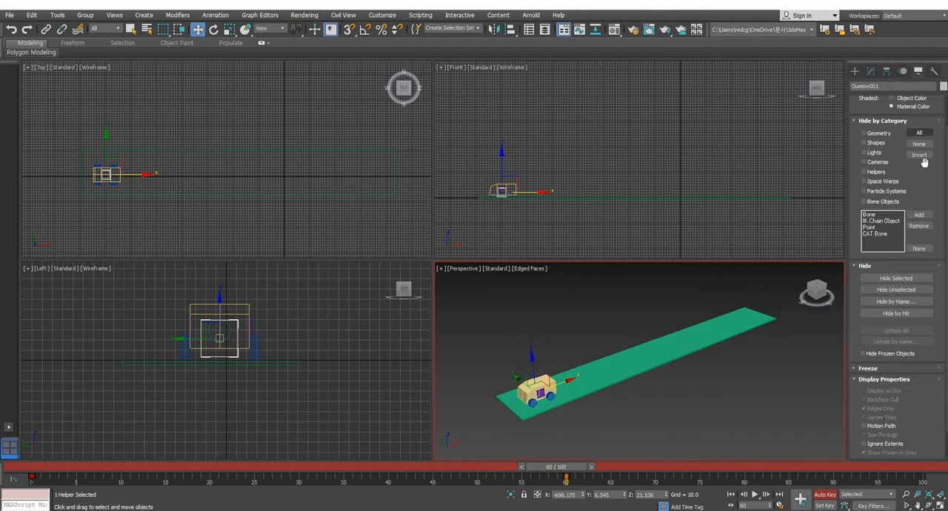
pyautogui.click(870, 427)
# Step: Maximize the Front viewport around the dummy's motion path and hide its grid
pyautogui.moveTo(610, 198); pyautogui.dragTo(615, 178, button='middle')
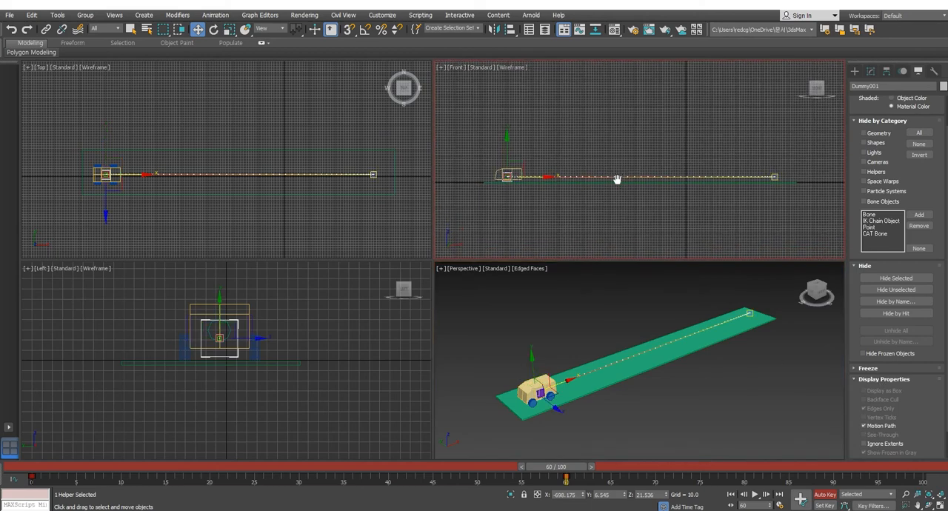
pyautogui.hotkey('alt', 'w')
pyautogui.moveTo(459, 281); pyautogui.dragTo(491, 292, button='middle')
pyautogui.press('g')
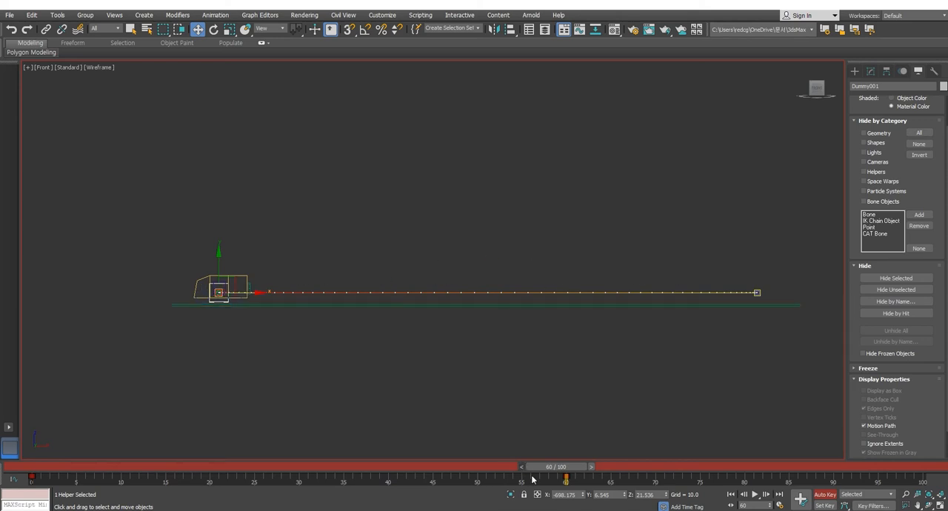
# Step: Try shifting the dummy's end key from frame 60 to frame 49, and return it to frame 60
pyautogui.moveTo(564, 477)
pyautogui.mouseDown()
pyautogui.moveTo(282, 476)
pyautogui.moveTo(566, 478)
pyautogui.mouseUp()
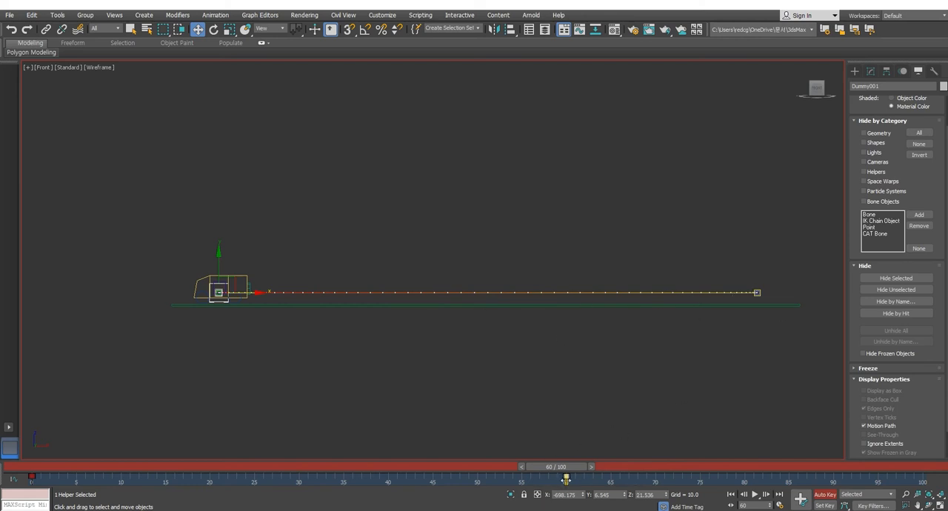
pyautogui.moveTo(565, 478); pyautogui.dragTo(468, 478)
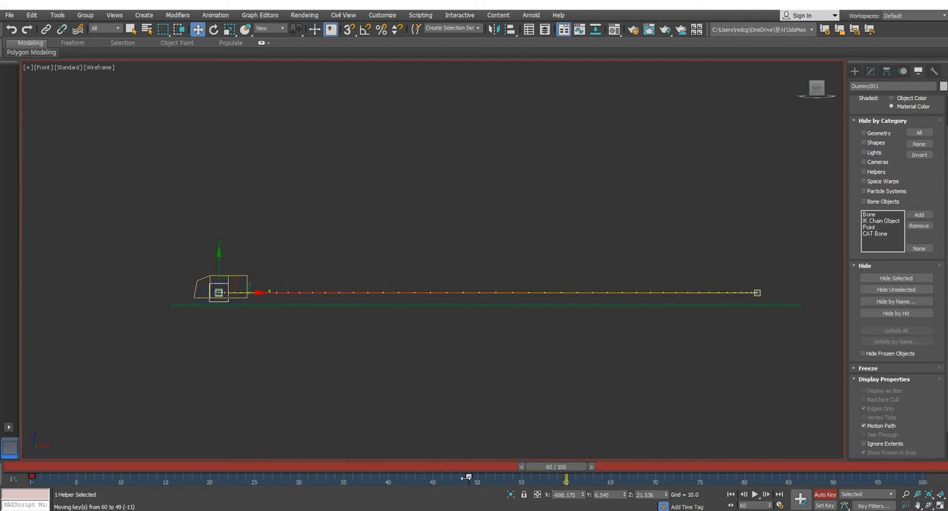
pyautogui.moveTo(468, 478); pyautogui.dragTo(569, 469)
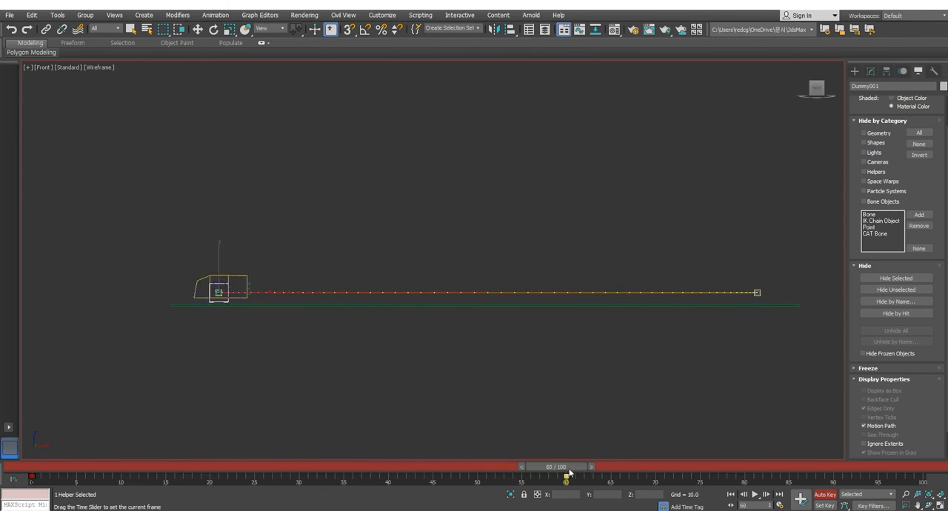
# Step: Restore the four-viewport layout and make the Perspective viewport active
pyautogui.press('w')
pyautogui.hotkey('alt', 'w')
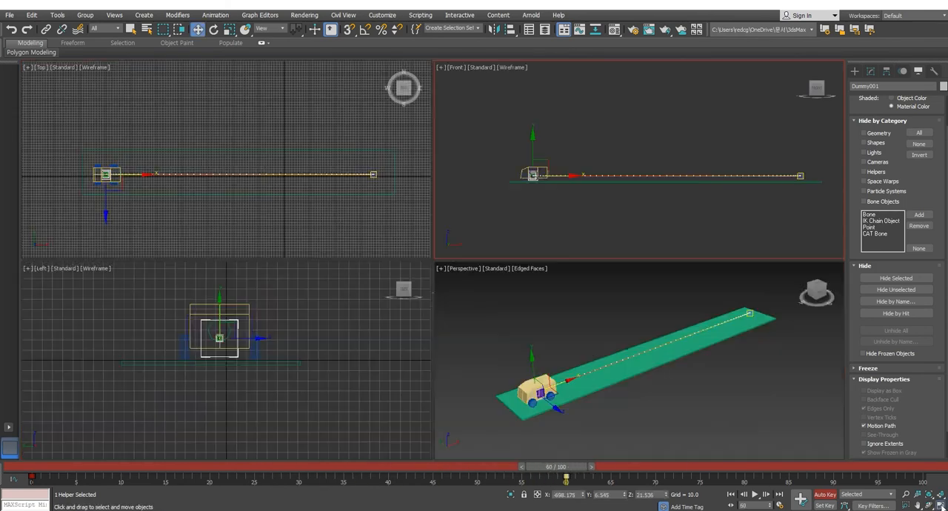
pyautogui.middleClick(690, 373)
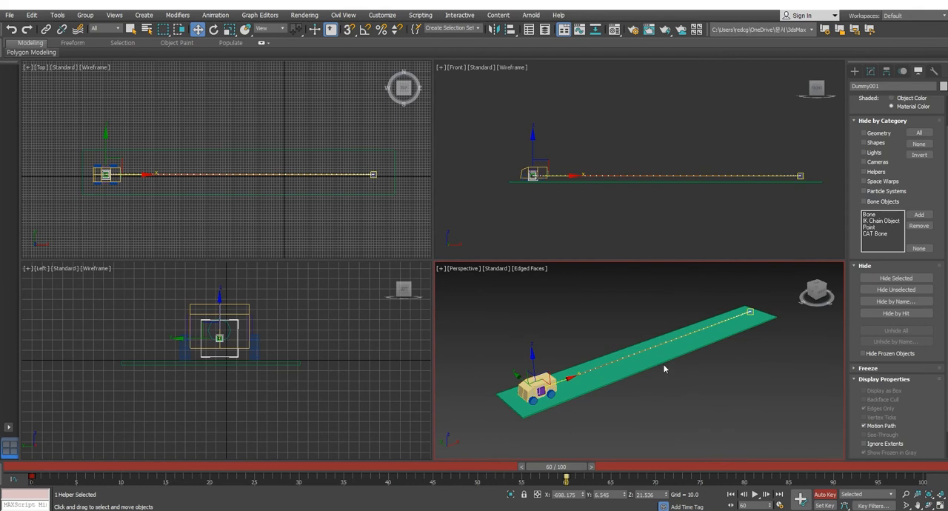
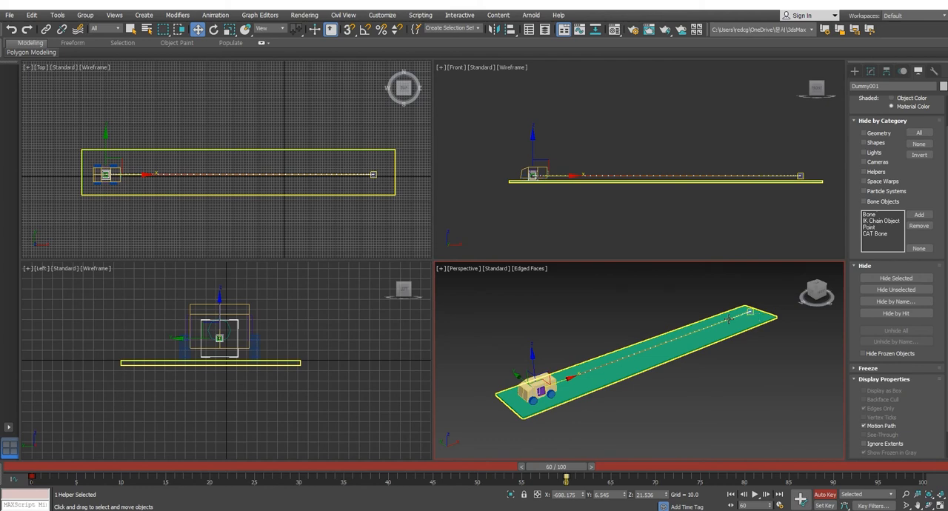
# Step: Inspect the dummy's position curves in the Curve Editor, fitted to their value range, and close the editor
pyautogui.moveTo(557, 467); pyautogui.dragTo(579, 463)
pyautogui.press('w')
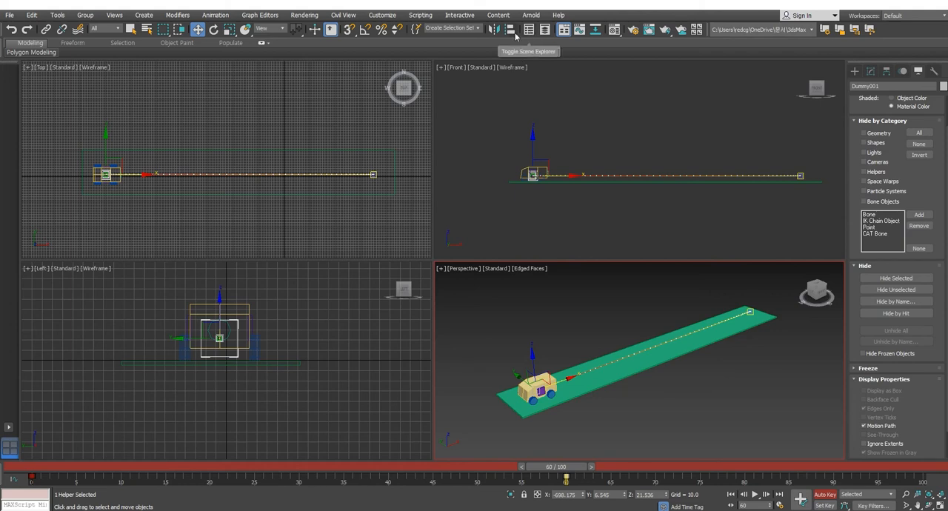
pyautogui.click(579, 29)
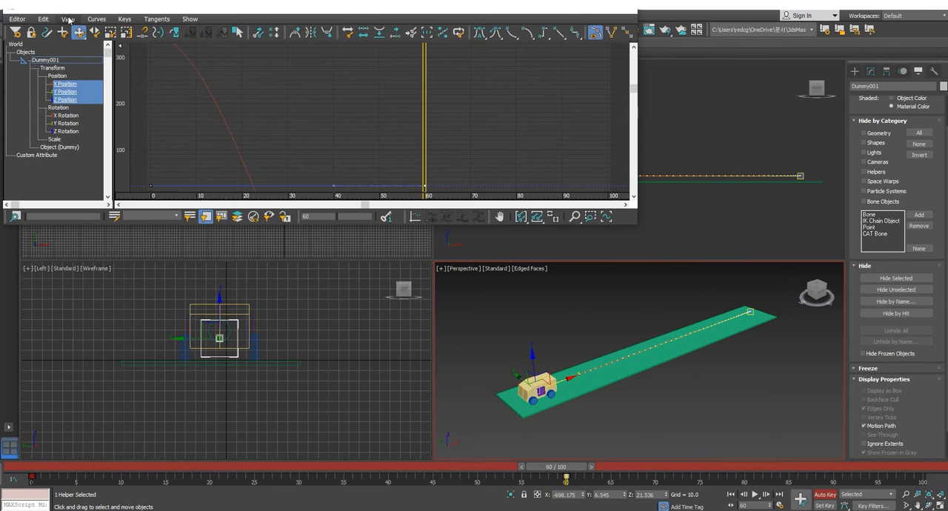
pyautogui.click(20, 20)
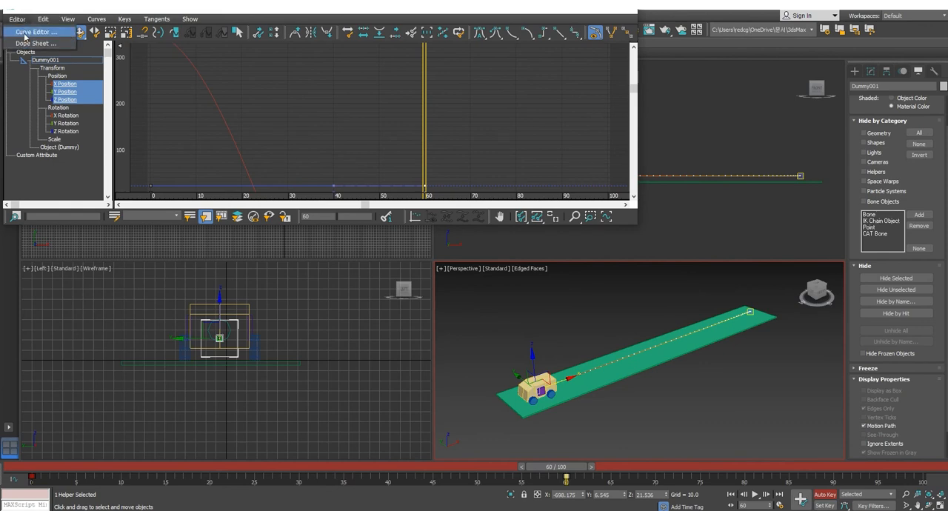
pyautogui.click(25, 33)
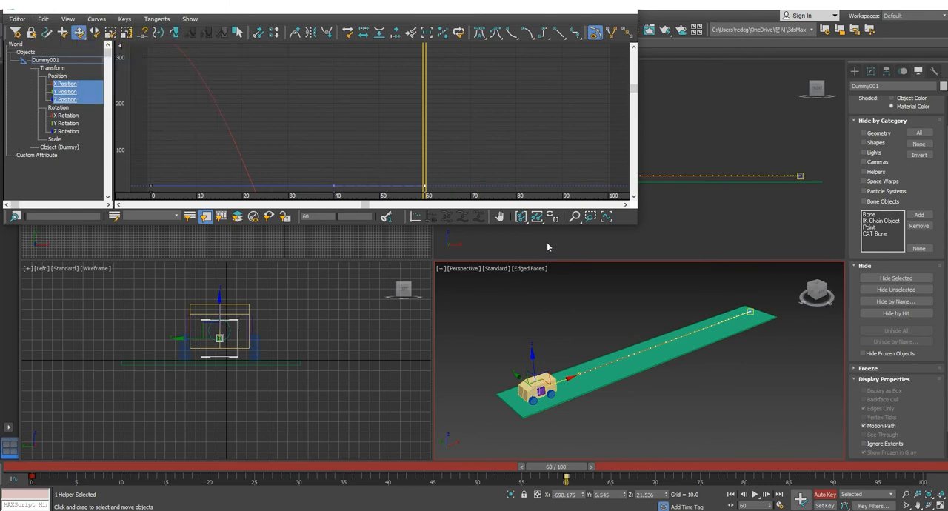
pyautogui.click(535, 218)
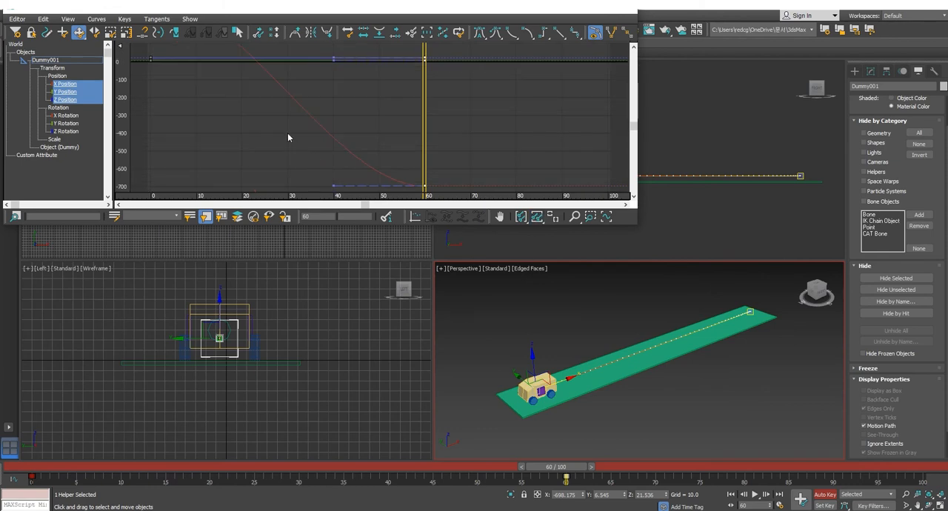
pyautogui.moveTo(285, 109)
pyautogui.mouseDown(button='middle')
pyautogui.moveTo(349, 152)
pyautogui.moveTo(278, 117)
pyautogui.mouseUp(button='middle')
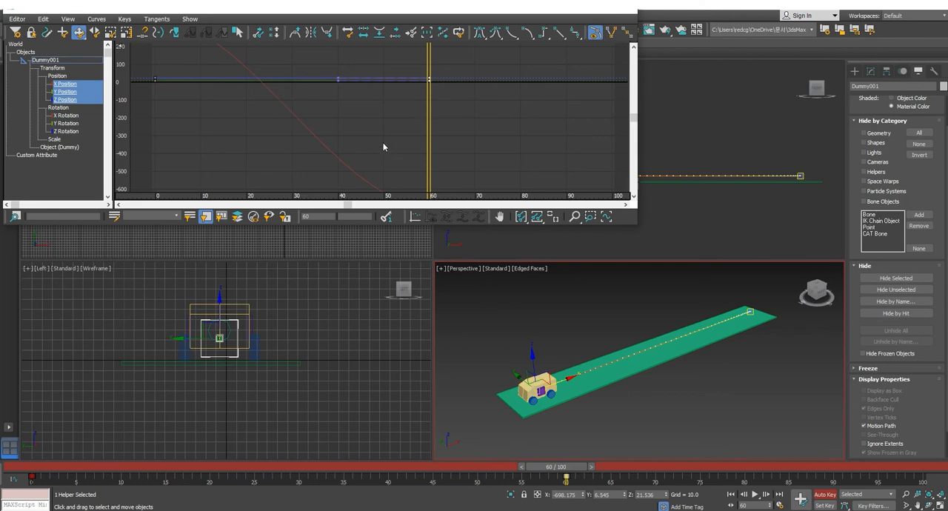
pyautogui.click(626, 10)
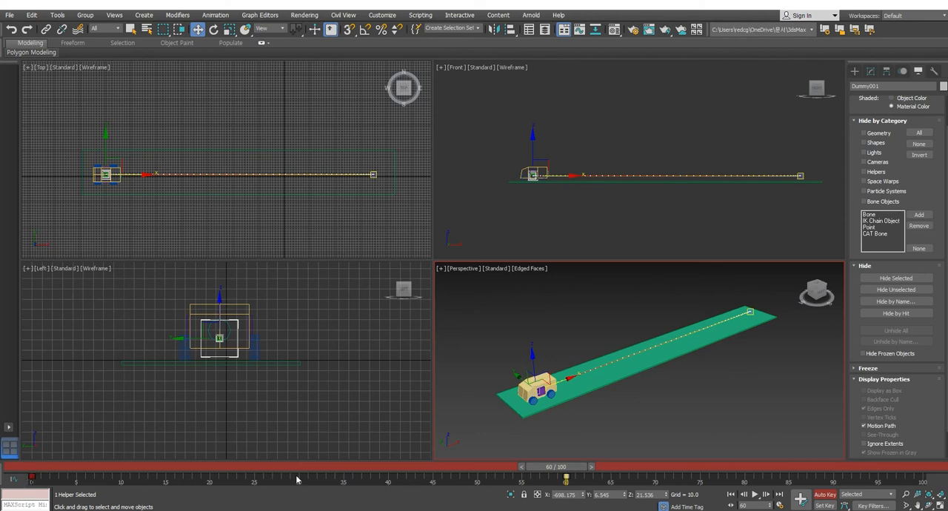
# Step: Scrub through the vehicle's drive, return to frame 60, and turn off Auto Key
pyautogui.moveTo(566, 467); pyautogui.dragTo(345, 467)
pyautogui.moveTo(439, 471); pyautogui.dragTo(572, 471)
pyautogui.press('w')
pyautogui.click(825, 494)
# Step: Select all four wheel cylinders of the vehicle in an enlarged Front view
pyautogui.moveTo(634, 198); pyautogui.dragTo(704, 197, button='middle')
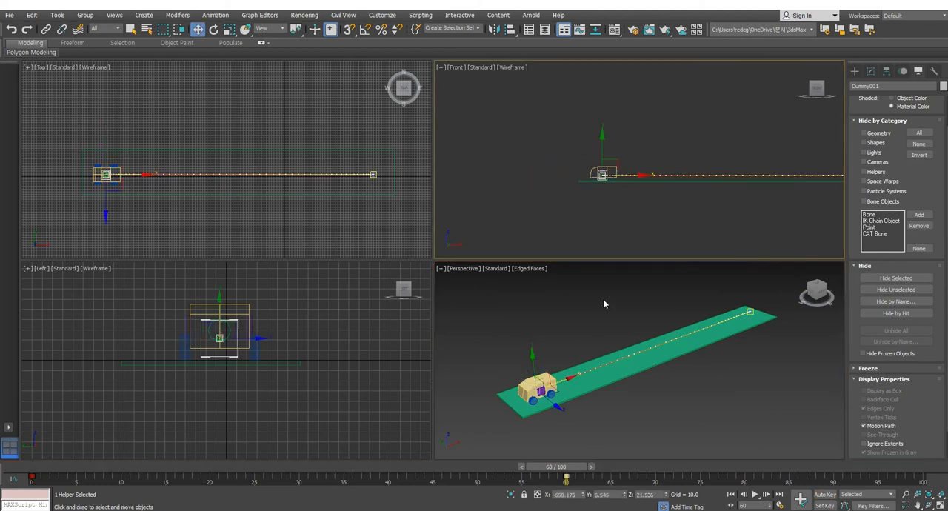
pyautogui.moveTo(603, 305); pyautogui.dragTo(627, 302, button='middle')
pyautogui.moveTo(650, 351); pyautogui.dragTo(631, 365, button='middle')
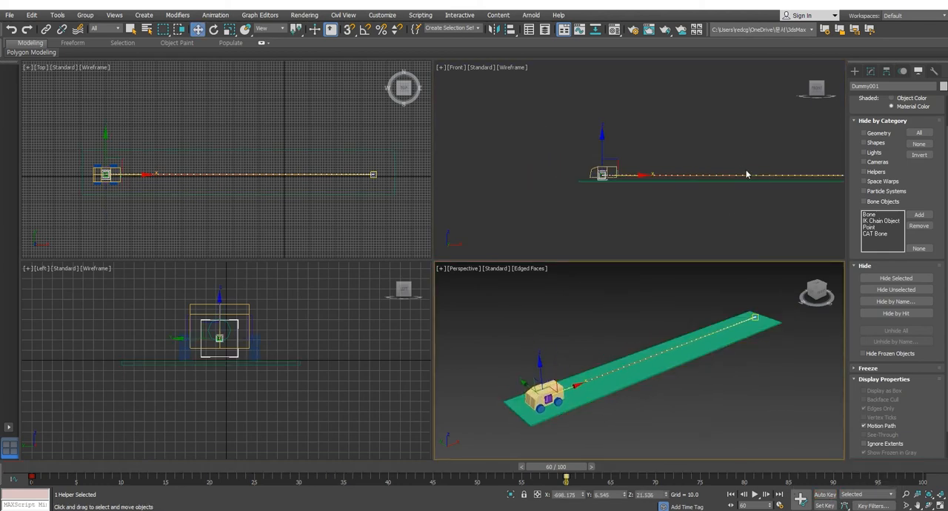
pyautogui.scroll(4, 616, 182)
pyautogui.scroll(5, 591, 182)
pyautogui.moveTo(589, 176); pyautogui.dragTo(609, 190, button='middle')
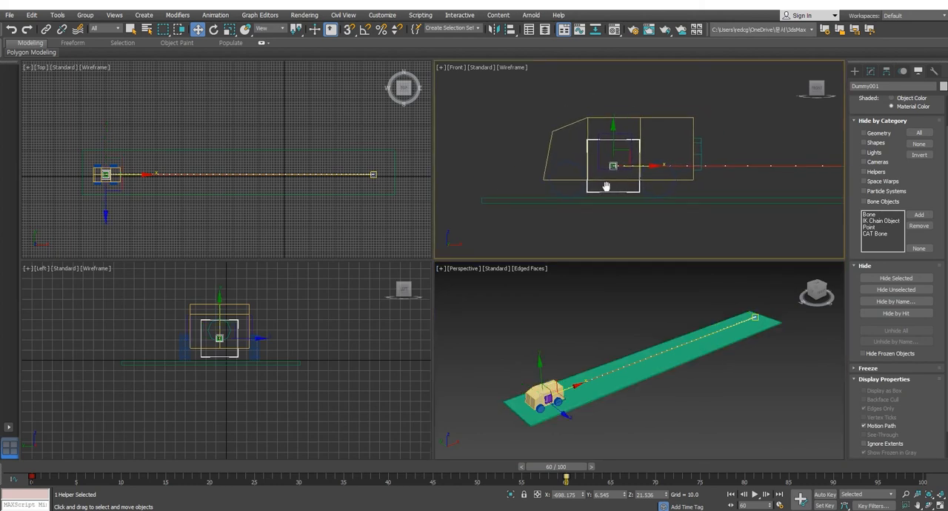
pyautogui.moveTo(630, 327); pyautogui.dragTo(627, 324, button='middle')
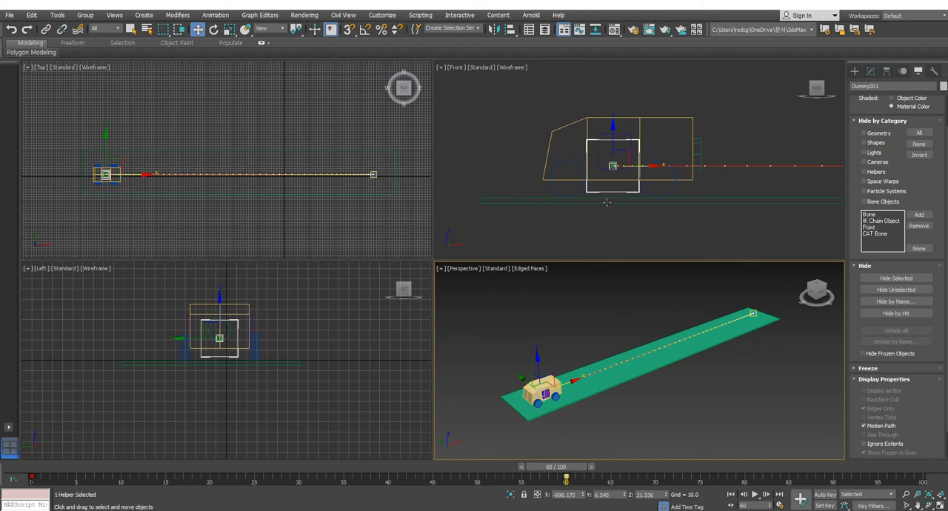
pyautogui.moveTo(606, 202); pyautogui.dragTo(610, 210, button='middle')
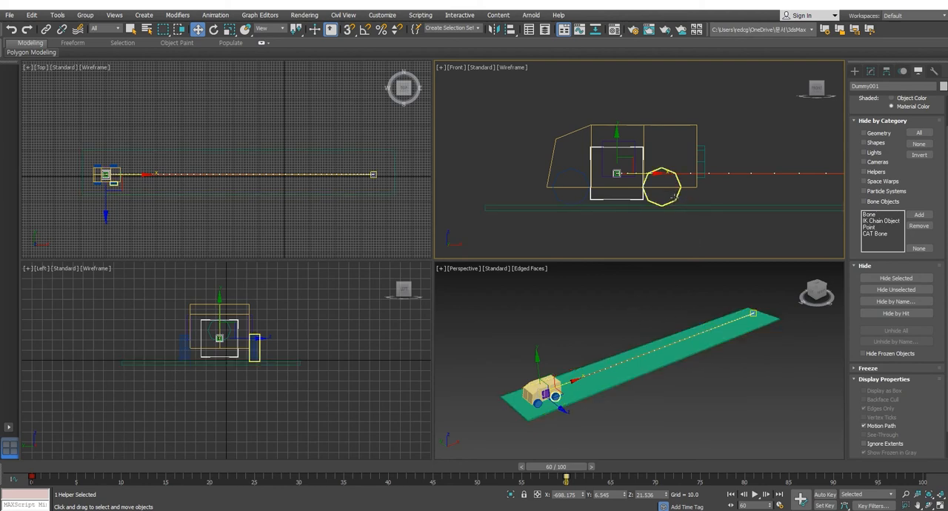
pyautogui.click(674, 197)
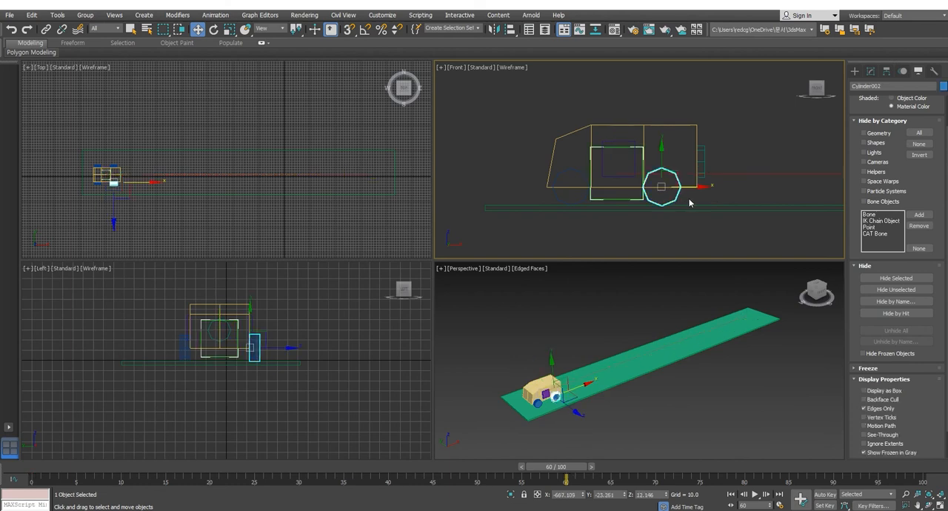
pyautogui.scroll(4, 674, 198)
pyautogui.scroll(-2, 737, 206)
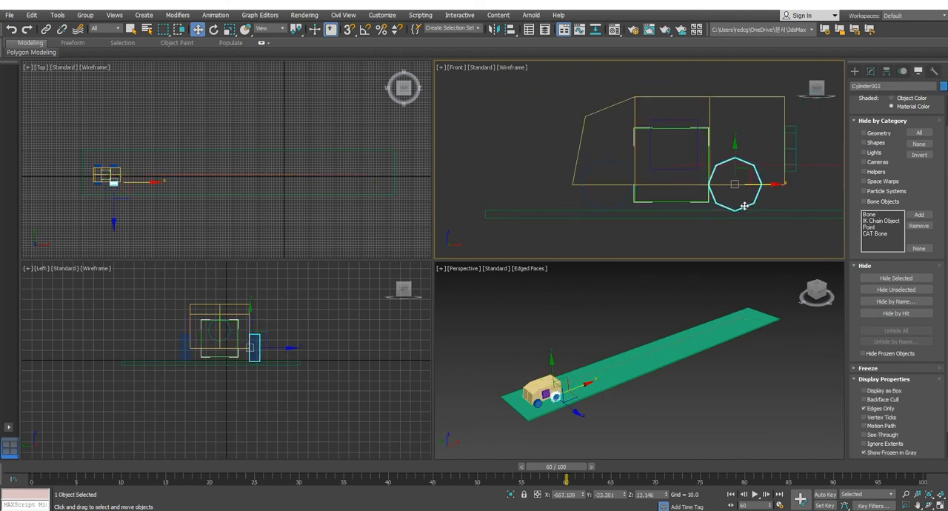
pyautogui.click(609, 194)
pyautogui.moveTo(567, 190); pyautogui.dragTo(600, 204)
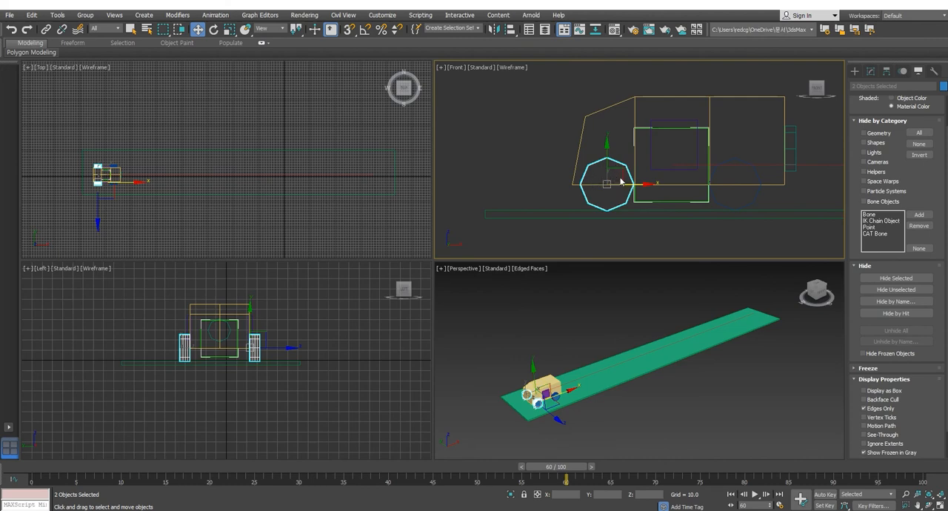
pyautogui.keyDown('ctrl'); pyautogui.moveTo(777, 194); pyautogui.dragTo(742, 207); pyautogui.keyUp('ctrl')
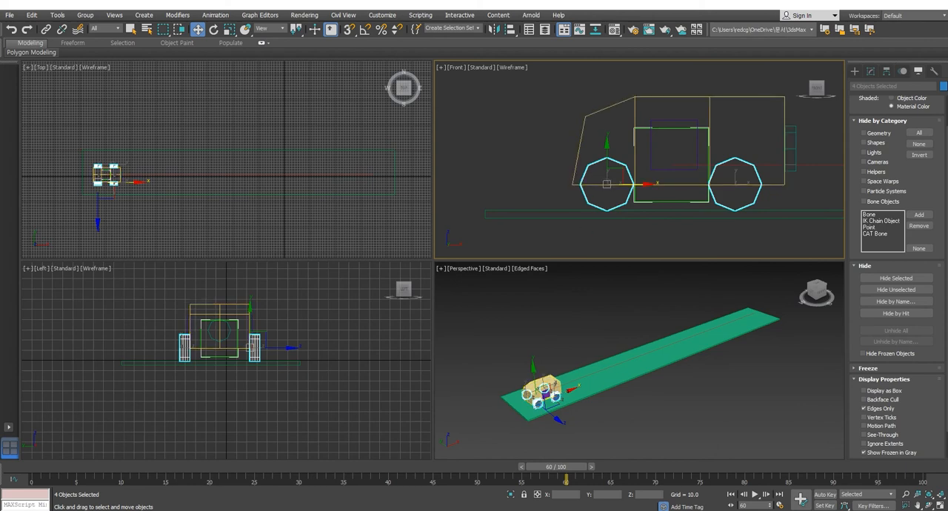
# Step: Activate the Rotate tool for the four wheels at frame 60, leaving Auto Key switched off
pyautogui.moveTo(557, 466)
pyautogui.mouseDown()
pyautogui.moveTo(939, 469)
pyautogui.moveTo(423, 468)
pyautogui.moveTo(644, 468)
pyautogui.moveTo(568, 467)
pyautogui.mouseUp()
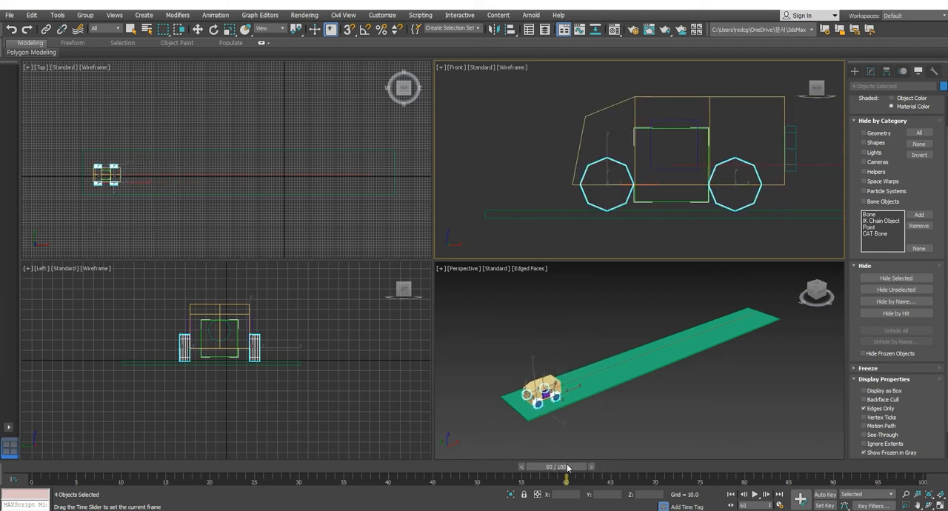
pyautogui.click(825, 494)
pyautogui.press('w')
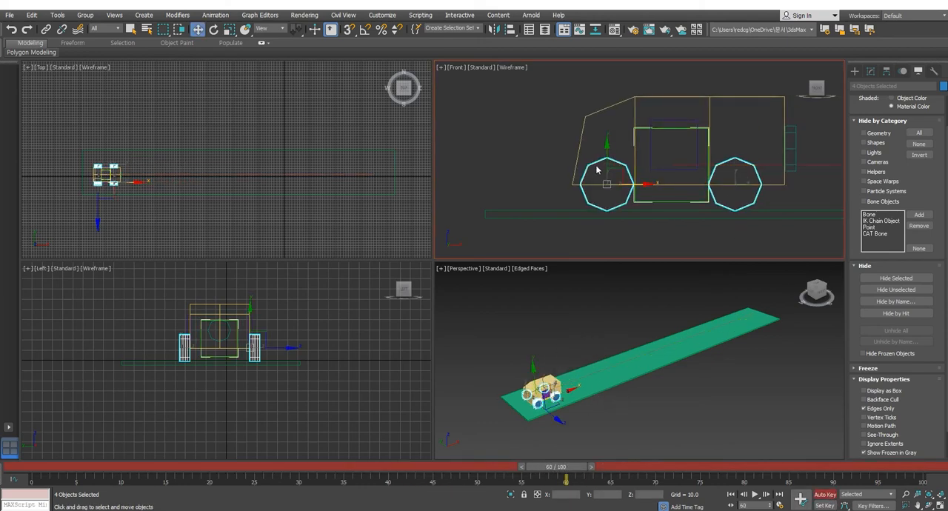
pyautogui.click(214, 30)
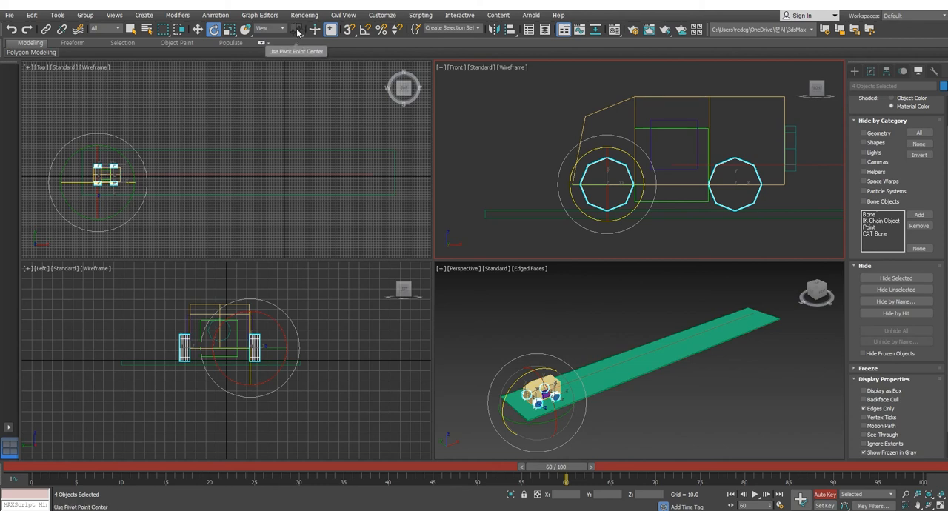
pyautogui.click(825, 494)
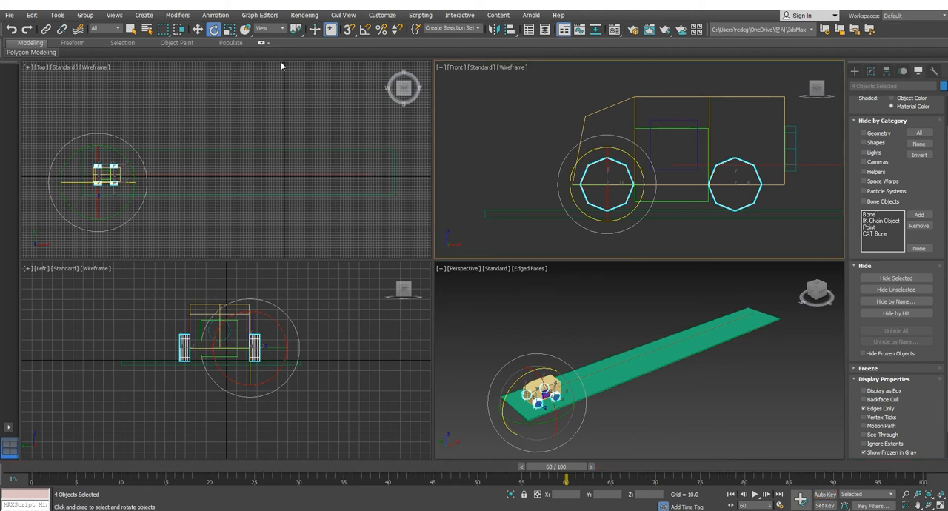
# Step: Try Use Selection Center and Use Transform Coordinate Center as the rotation center for the wheels
pyautogui.click(296, 29)
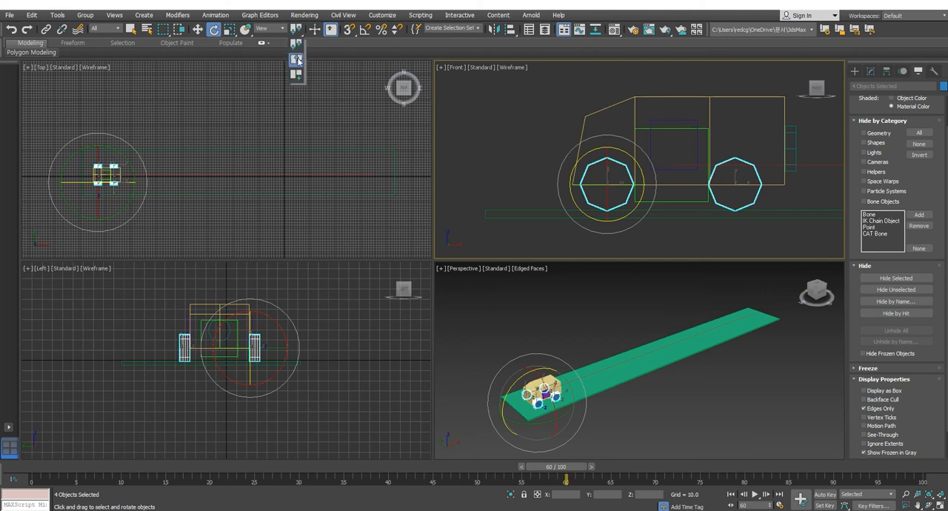
pyautogui.click(297, 61)
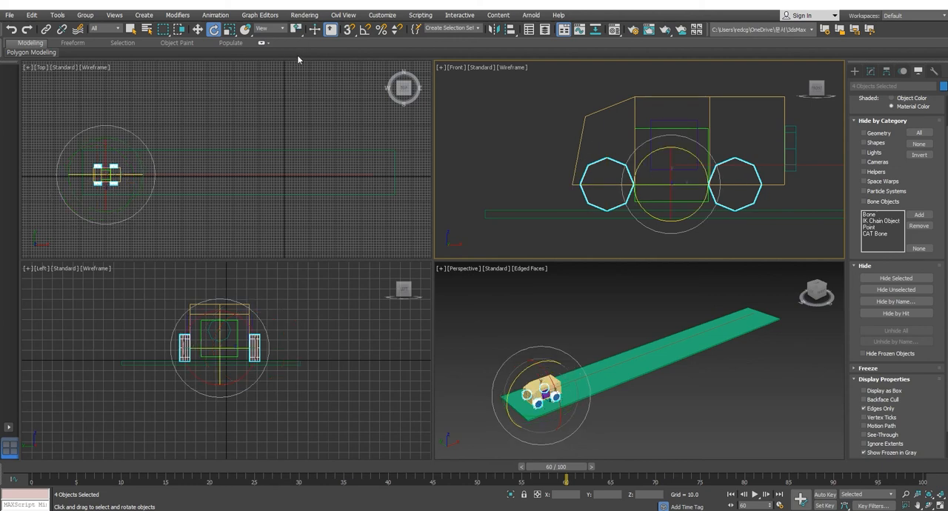
pyautogui.click(297, 30)
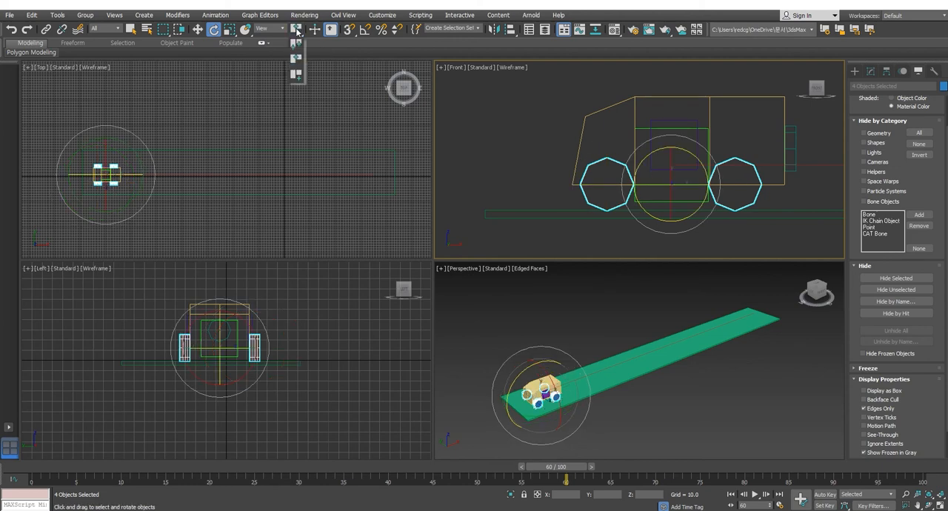
pyautogui.click(296, 74)
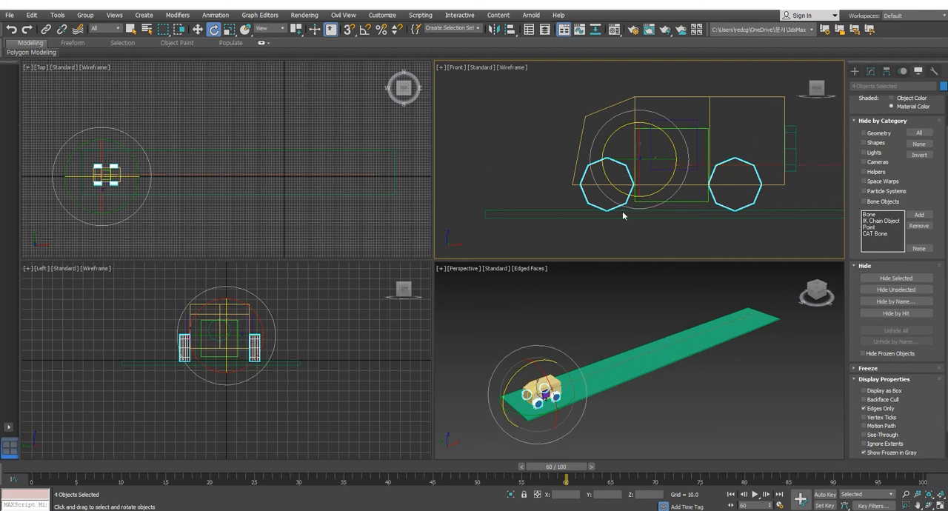
pyautogui.click(637, 158)
# Step: Switch to Use Pivot Point Center, try rotating the wheels about their own pivots, and undo the rotation
pyautogui.moveTo(297, 29); pyautogui.dragTo(297, 51)
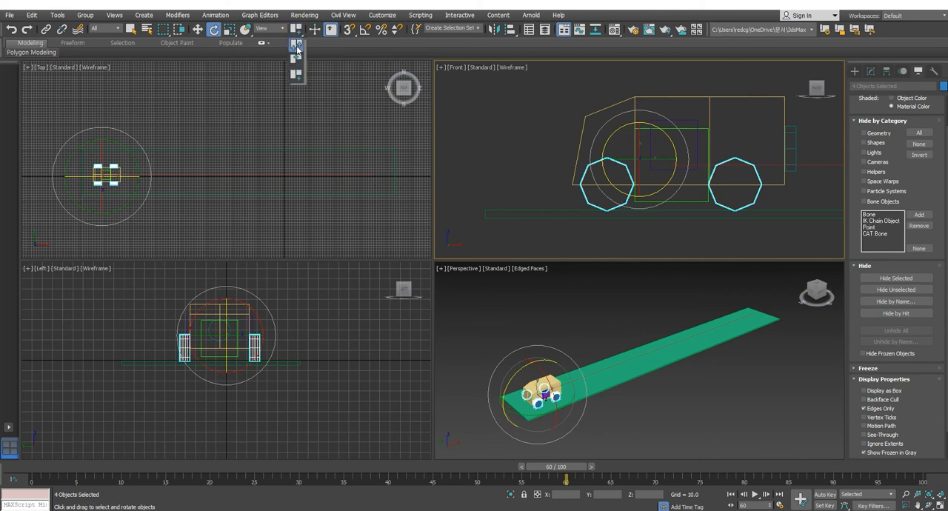
pyautogui.click(297, 53)
pyautogui.moveTo(585, 152); pyautogui.dragTo(626, 187)
pyautogui.hotkey('ctrl', 'z')
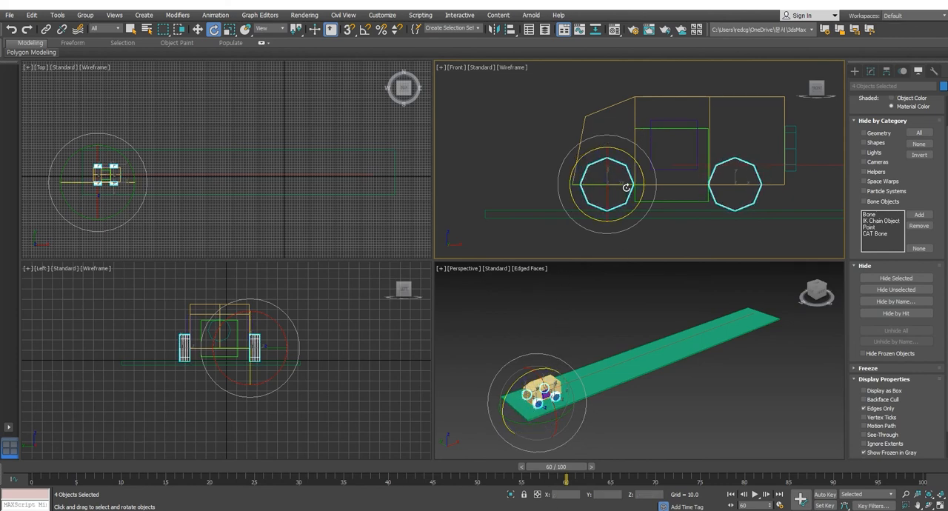
# Step: Try rotating the wheels about their shared selection center, undo it, and compare the pivot point and selection center options again
pyautogui.moveTo(296, 28); pyautogui.dragTo(297, 61)
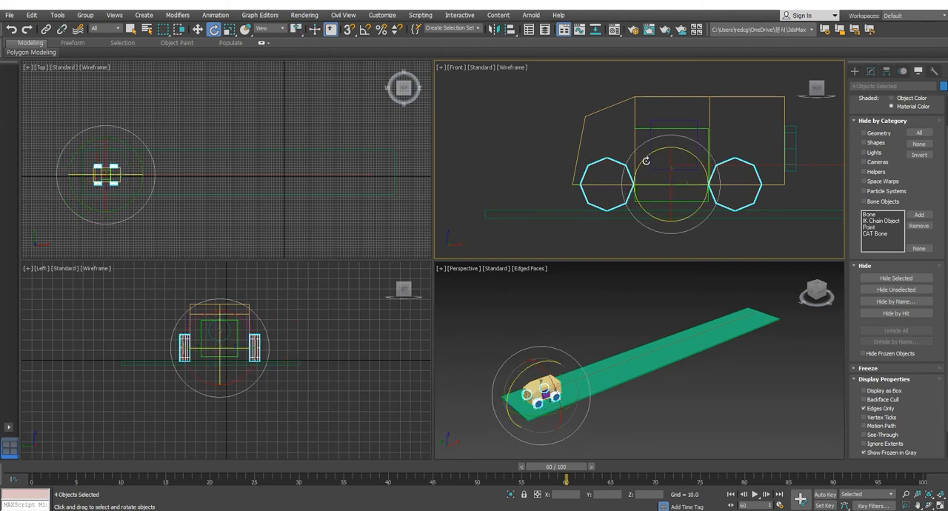
pyautogui.moveTo(645, 156); pyautogui.dragTo(635, 192)
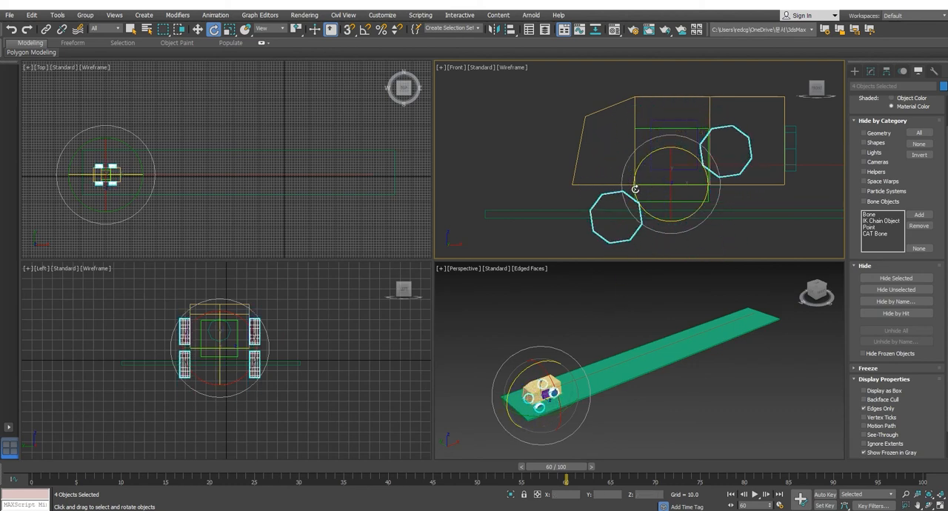
pyautogui.hotkey('ctrl', 'z')
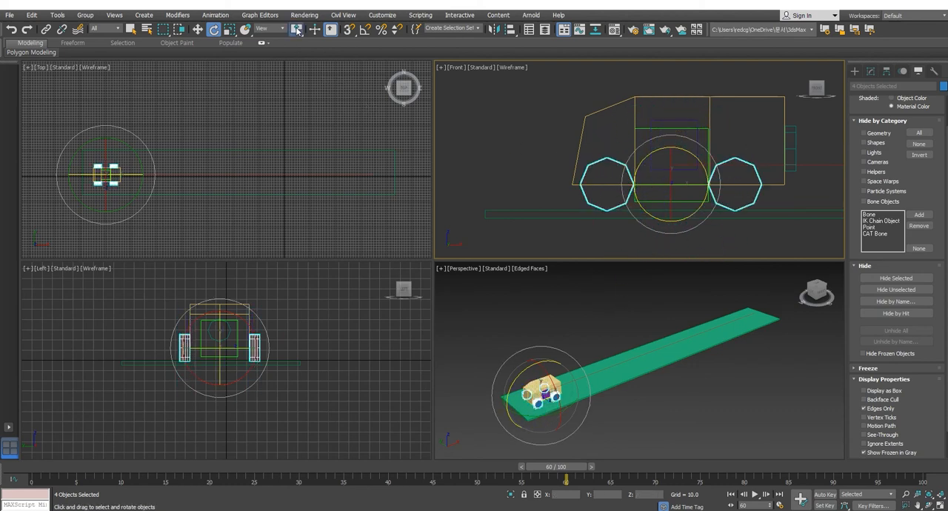
pyautogui.moveTo(296, 30)
pyautogui.mouseDown()
pyautogui.moveTo(300, 62)
pyautogui.moveTo(299, 46)
pyautogui.mouseUp()
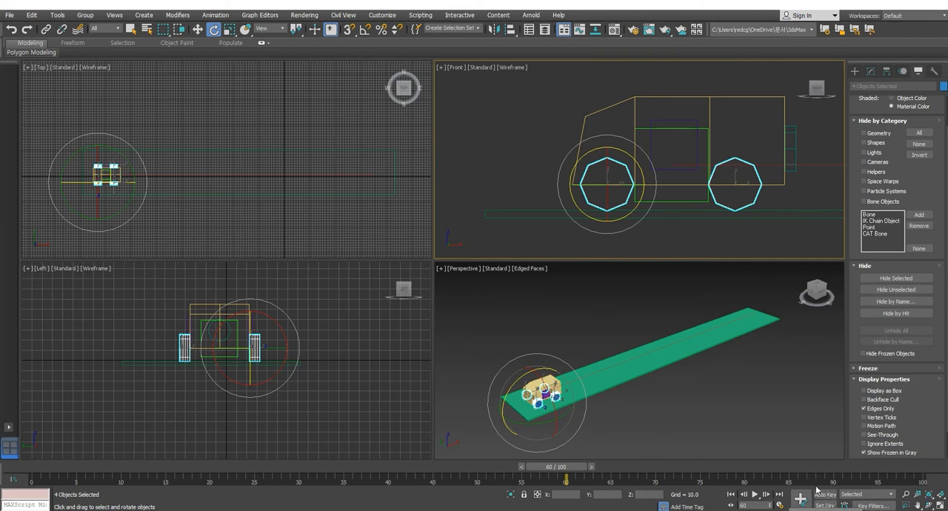
pyautogui.moveTo(294, 31); pyautogui.dragTo(296, 58)
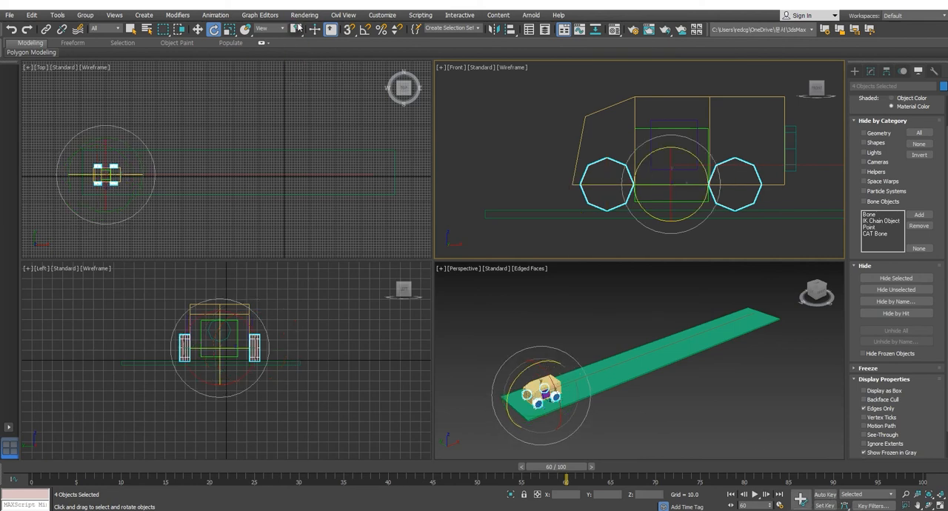
# Step: Turn on Auto Key and rotate the four wheels around their own Z axes at frame 60 in the Front viewport
pyautogui.click(825, 497)
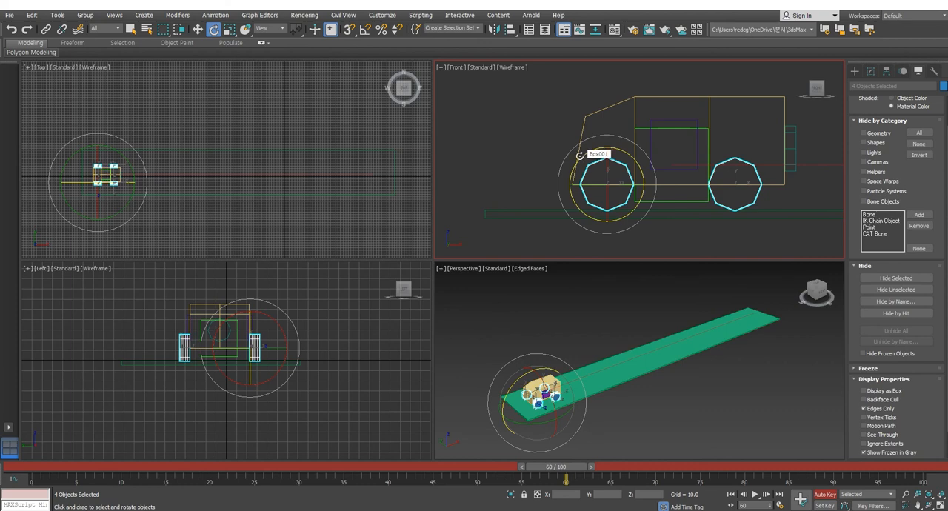
pyautogui.moveTo(579, 156); pyautogui.dragTo(564, 114)
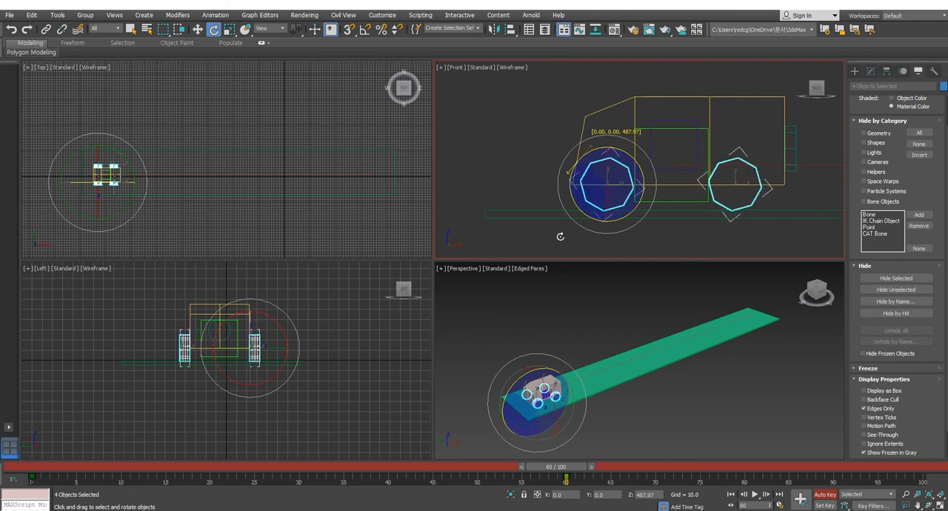
pyautogui.moveTo(560, 236); pyautogui.dragTo(560, 259)
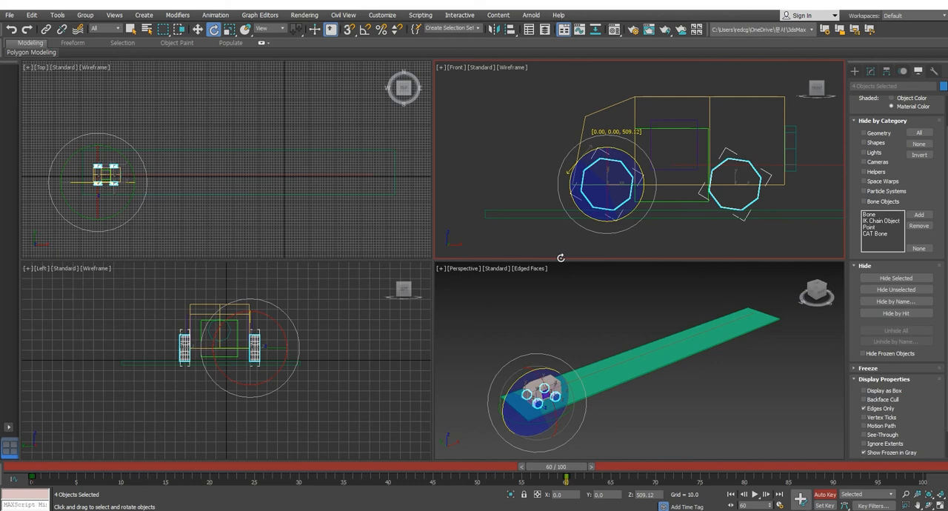
pyautogui.moveTo(566, 214); pyautogui.dragTo(579, 136)
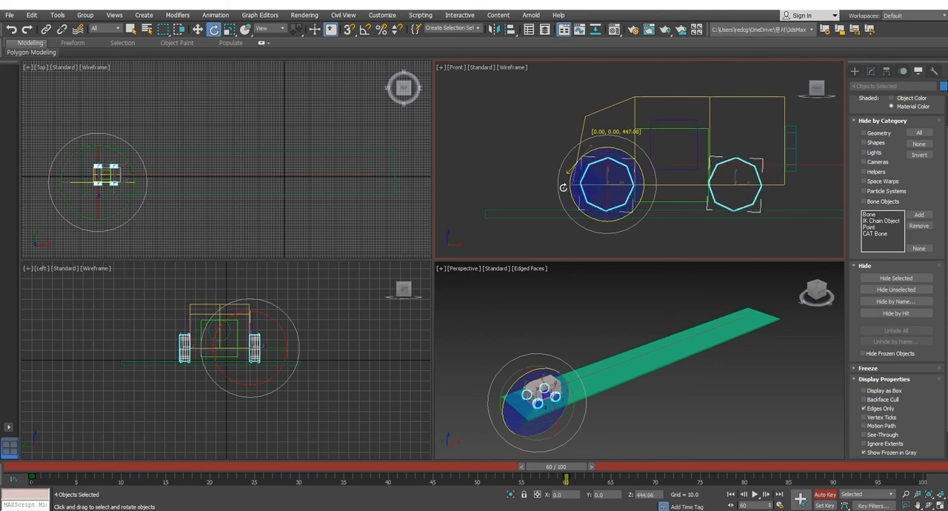
pyautogui.moveTo(563, 188); pyautogui.dragTo(584, 48)
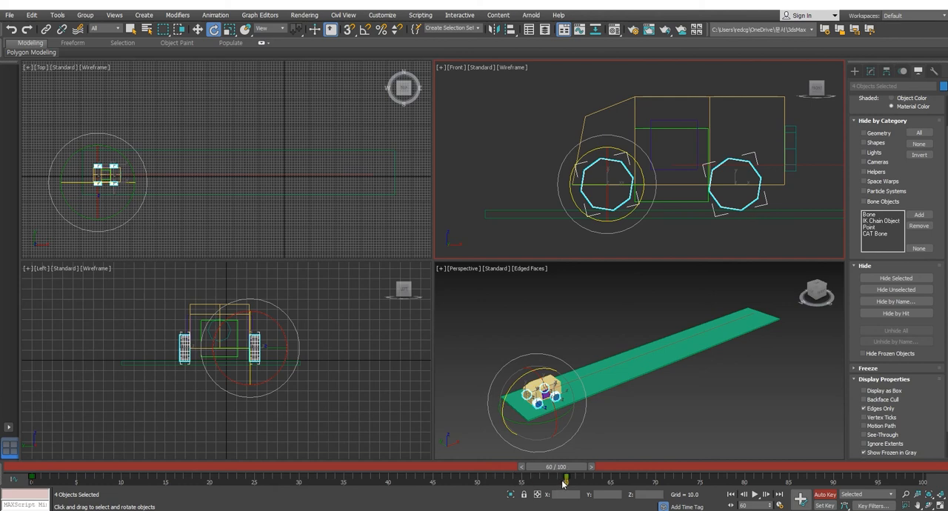
# Step: Return the time slider to frame 0 and clear the wheel selection in the Perspective viewport
pyautogui.moveTo(43, 478); pyautogui.dragTo(20, 492)
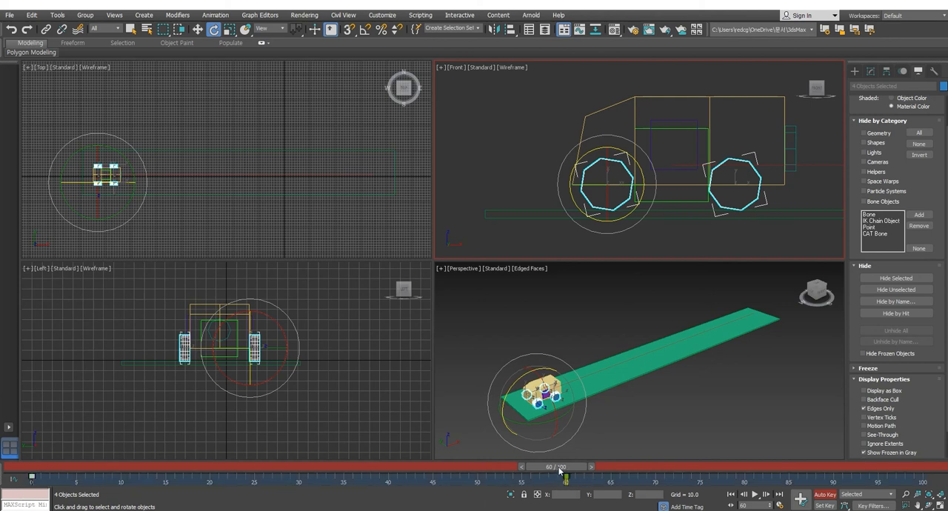
pyautogui.moveTo(559, 471); pyautogui.dragTo(38, 467)
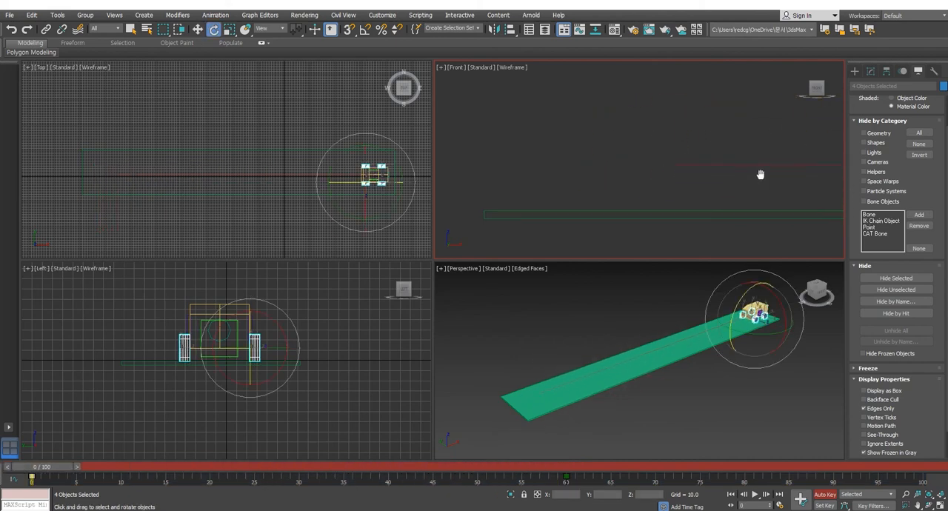
pyautogui.moveTo(761, 174); pyautogui.dragTo(416, 177, button='middle')
pyautogui.scroll(-5, 755, 176)
pyautogui.moveTo(748, 175); pyautogui.dragTo(537, 175, button='middle')
pyautogui.middleClick(761, 323)
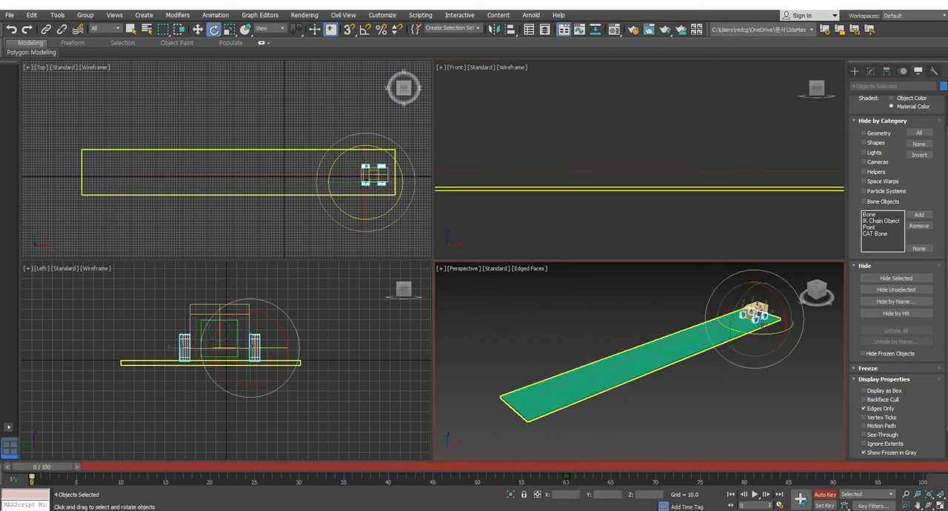
pyautogui.moveTo(761, 324); pyautogui.dragTo(726, 337, button='middle')
pyautogui.scroll(3, 724, 335)
pyautogui.click(791, 397)
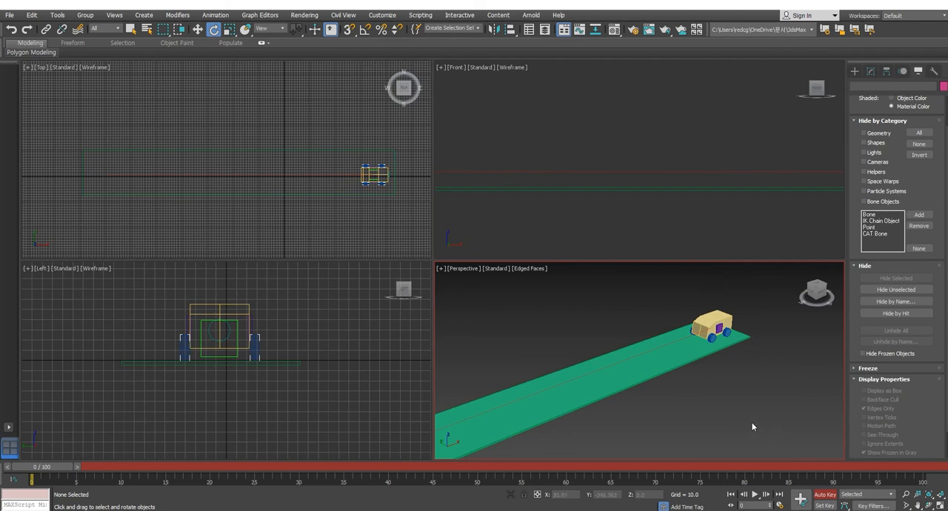
# Step: Play the animation in the Perspective viewport, stop it at about frame 28, and examine the vehicle's wheels up close
pyautogui.click(755, 495)
pyautogui.click(755, 495)
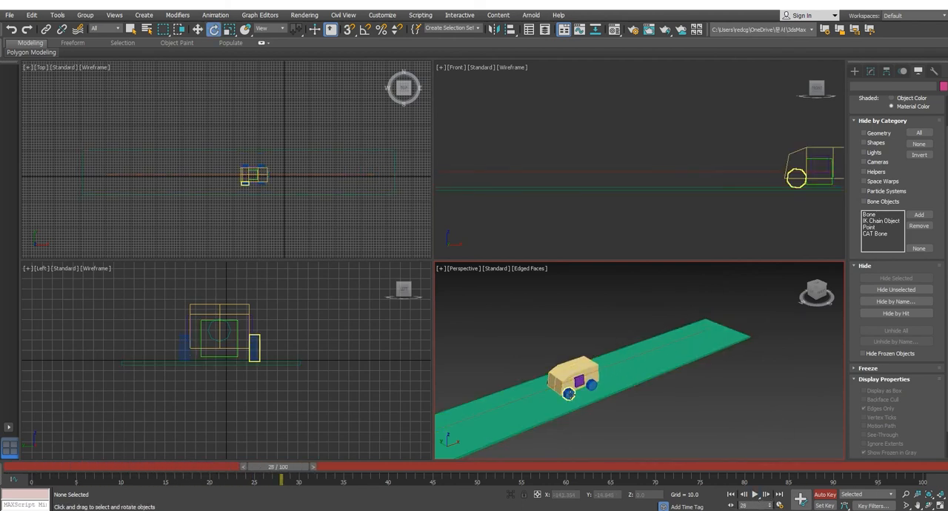
pyautogui.moveTo(635, 392); pyautogui.dragTo(766, 367, button='middle')
pyautogui.scroll(4, 724, 354)
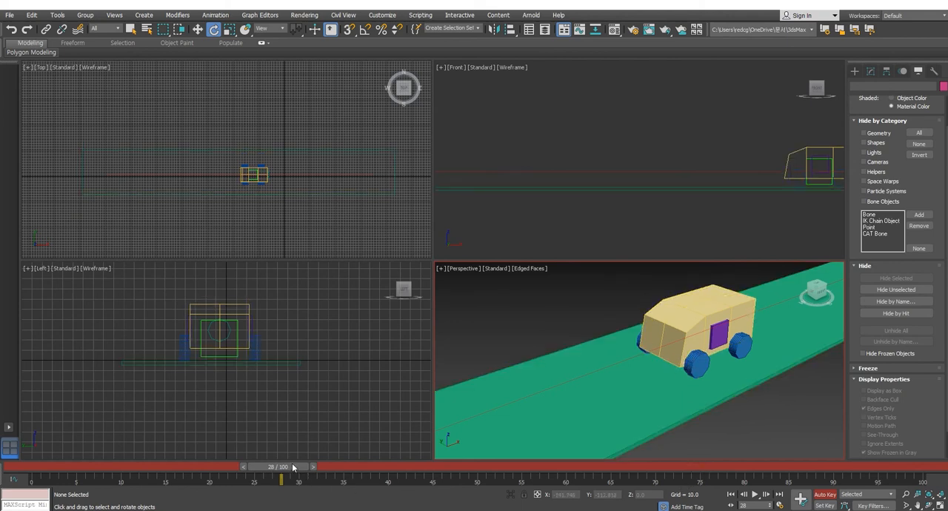
# Step: Return to frame 0, fit the whole scene in all viewports, and turn off Auto Key
pyautogui.moveTo(292, 467); pyautogui.dragTo(39, 468)
pyautogui.press('z')
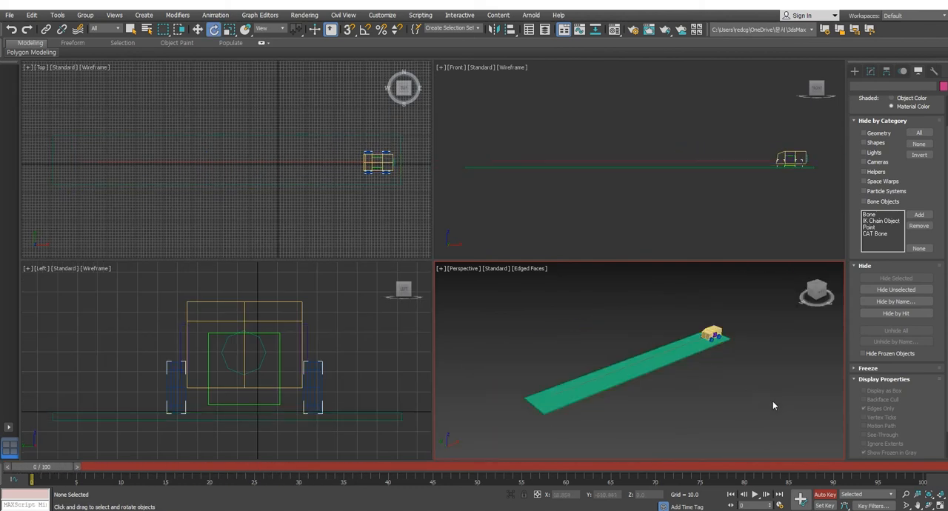
pyautogui.click(824, 494)
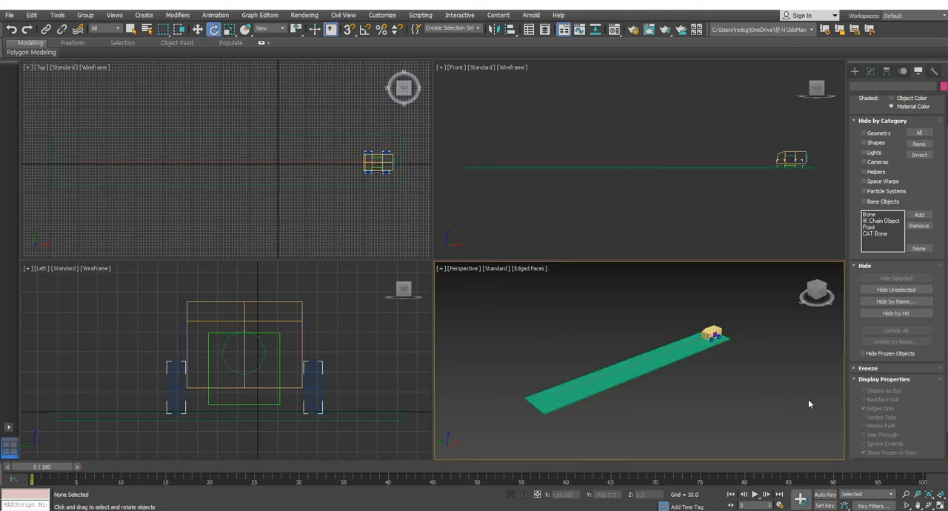